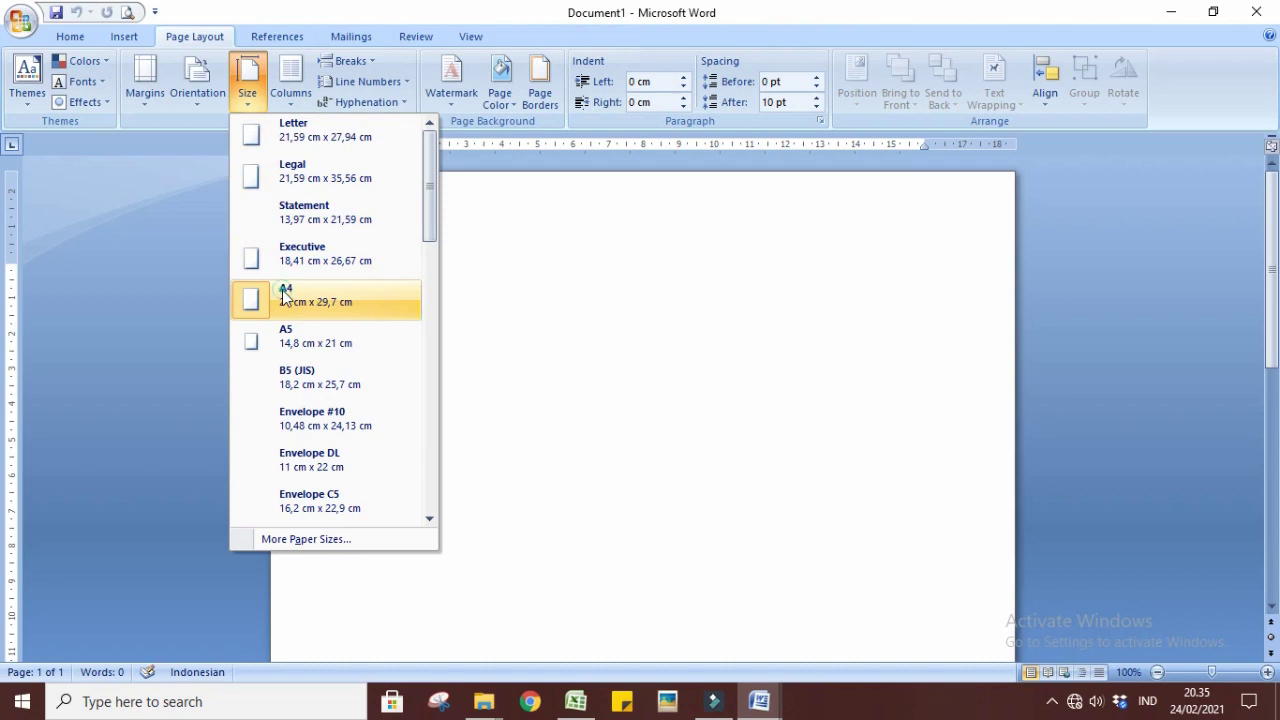
- Set the paper size to A4 and, in the custom margins, the top margin to 3 cm and the left margin to 4 cm
click(282, 292)
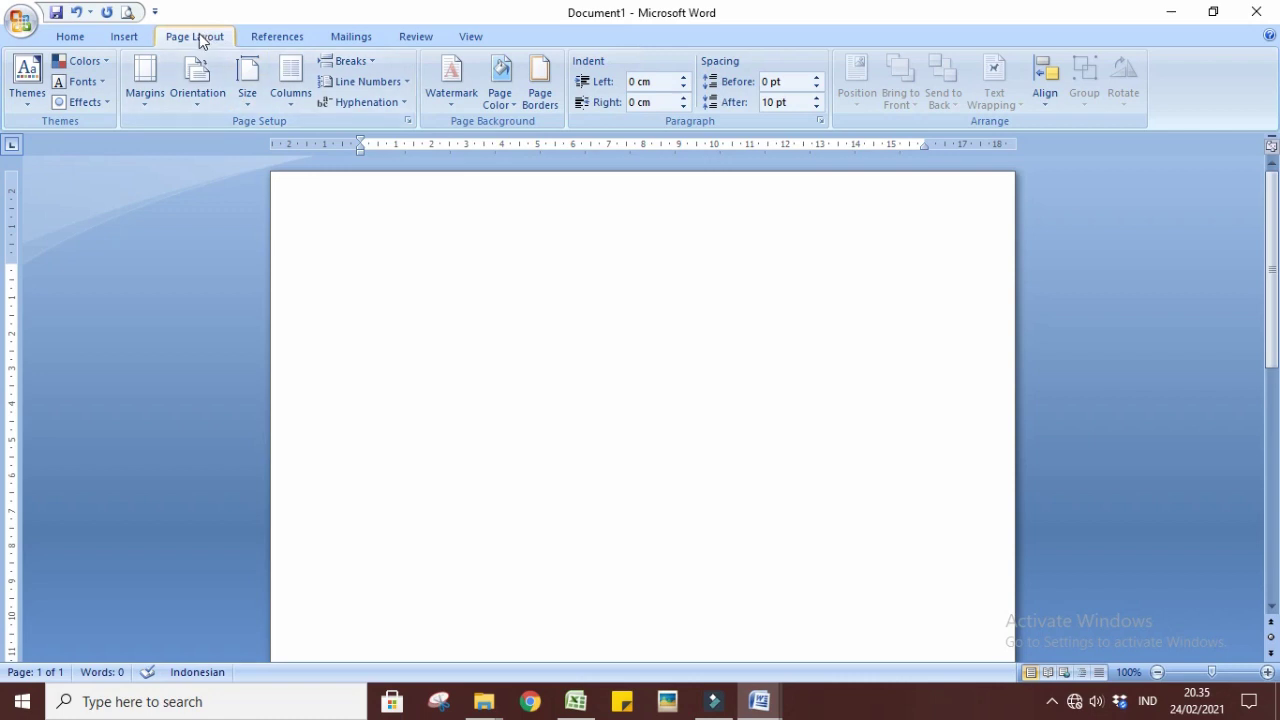
click(151, 96)
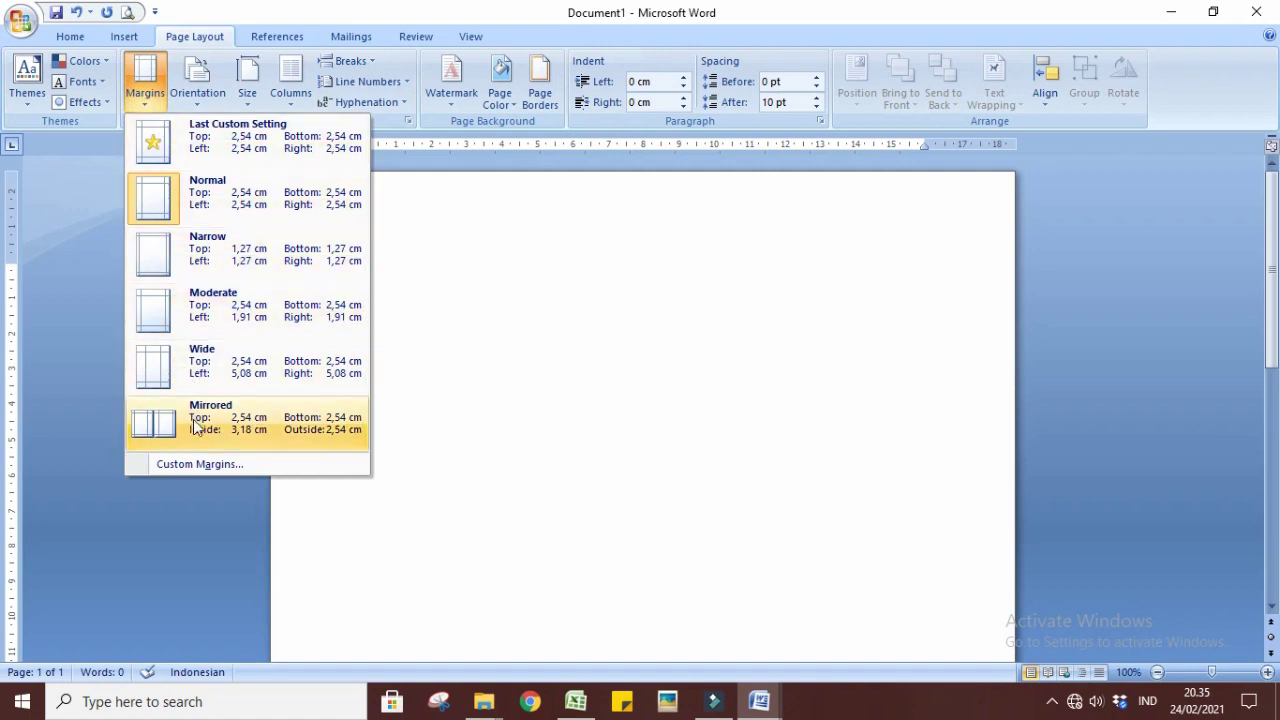
click(202, 465)
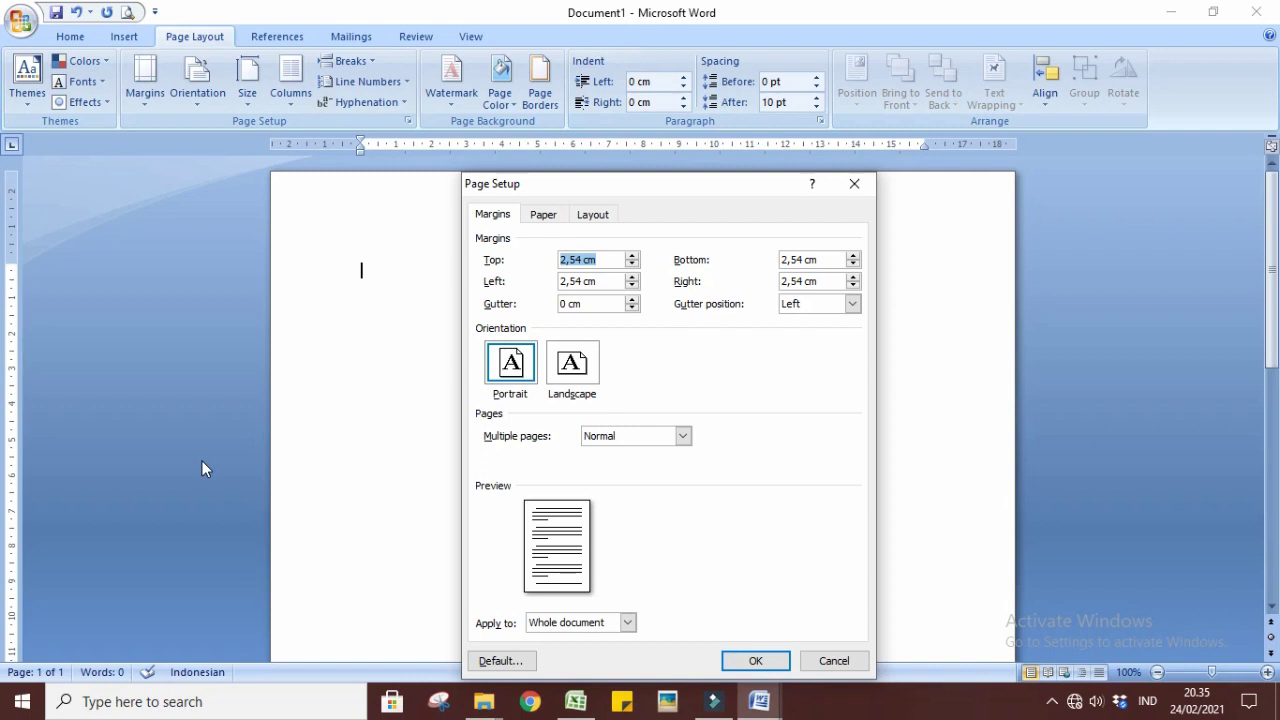
click(585, 260)
key(BackSpace)
key(BackSpace)
key(BackSpace)
key(BackSpace)
text(3)
double_click(579, 281)
text(4)
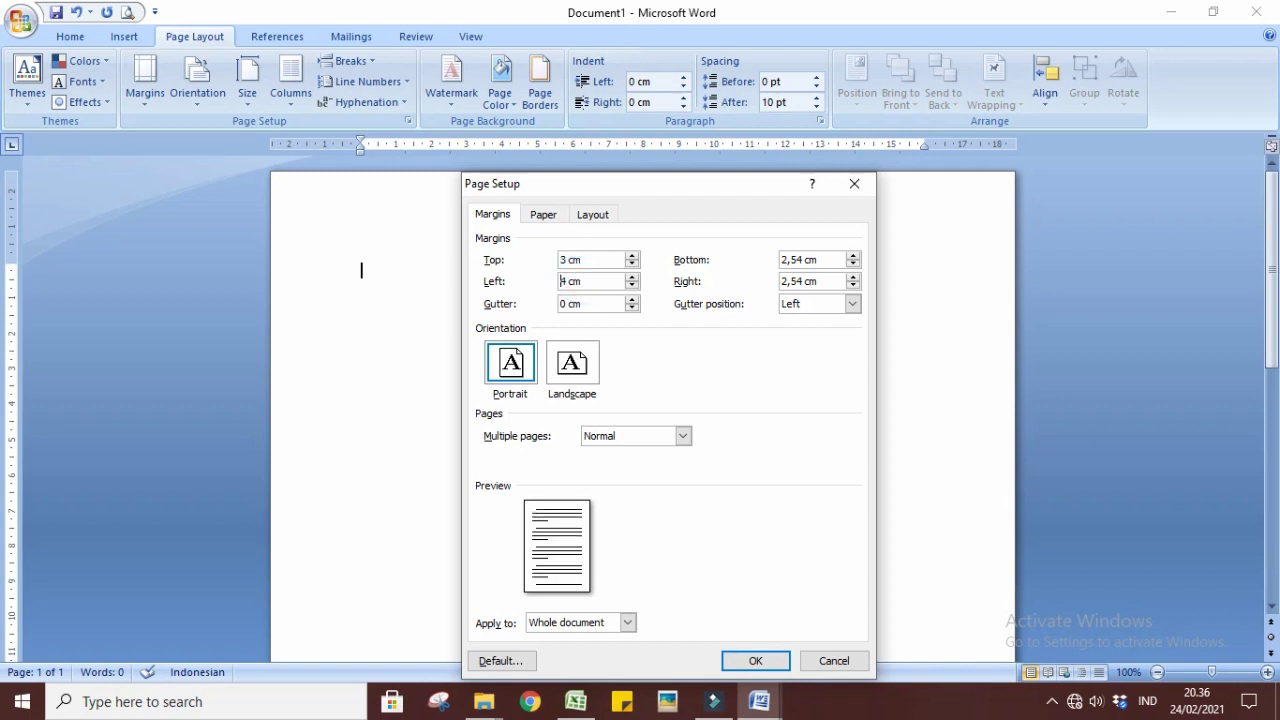
- Set the bottom and right margins to 3 cm and apply the page setup
double_click(803, 262)
text(3)
double_click(802, 281)
text(3)
click(753, 662)
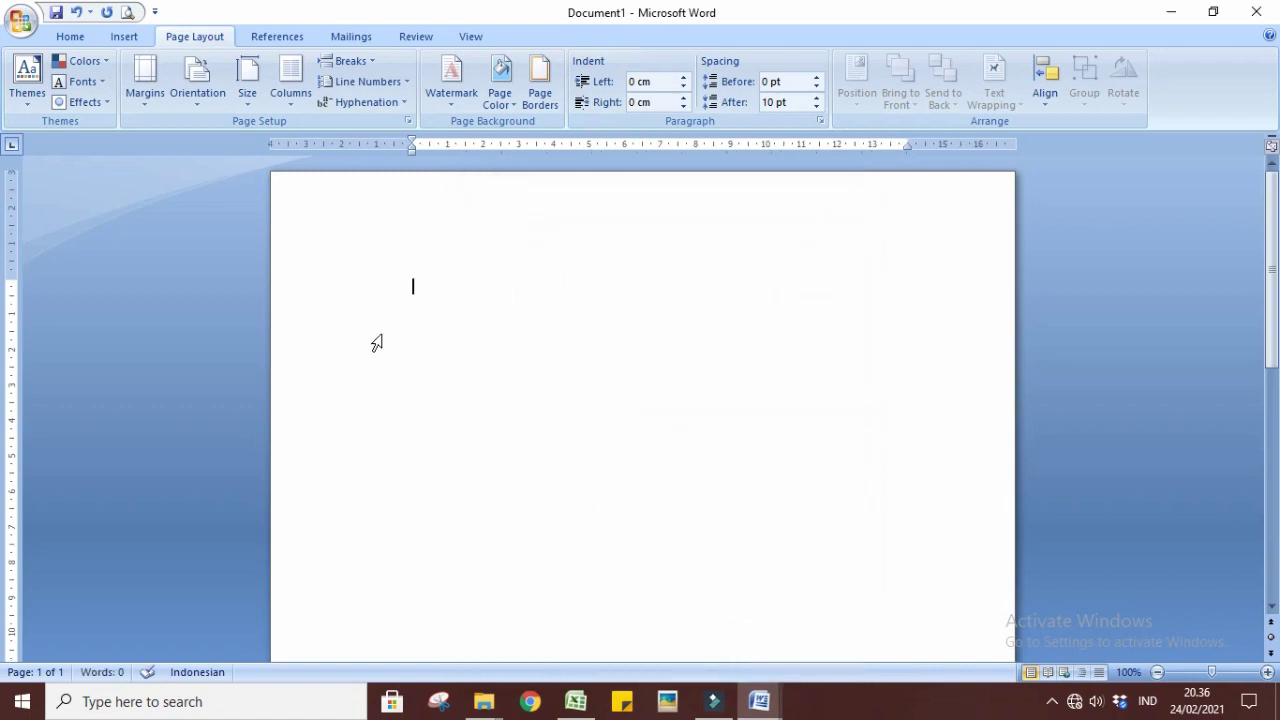
- Set the document font to Times New Roman, size 12
click(72, 38)
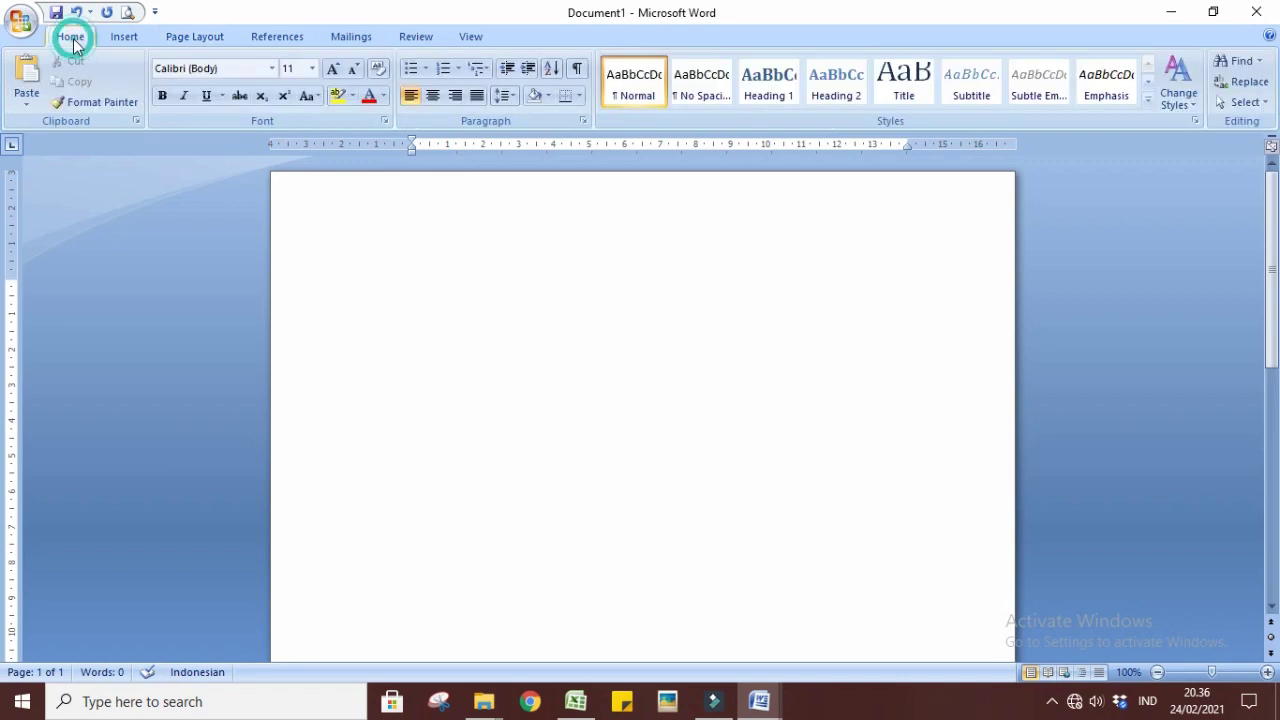
click(272, 68)
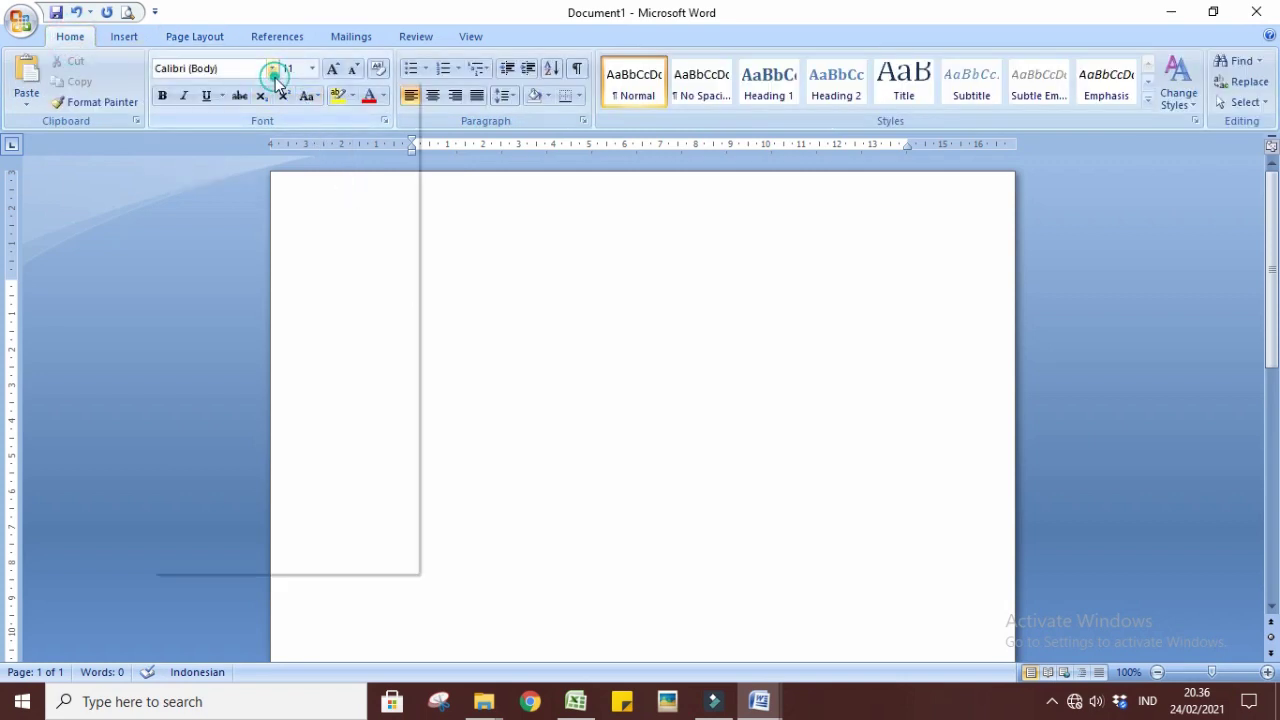
click(285, 176)
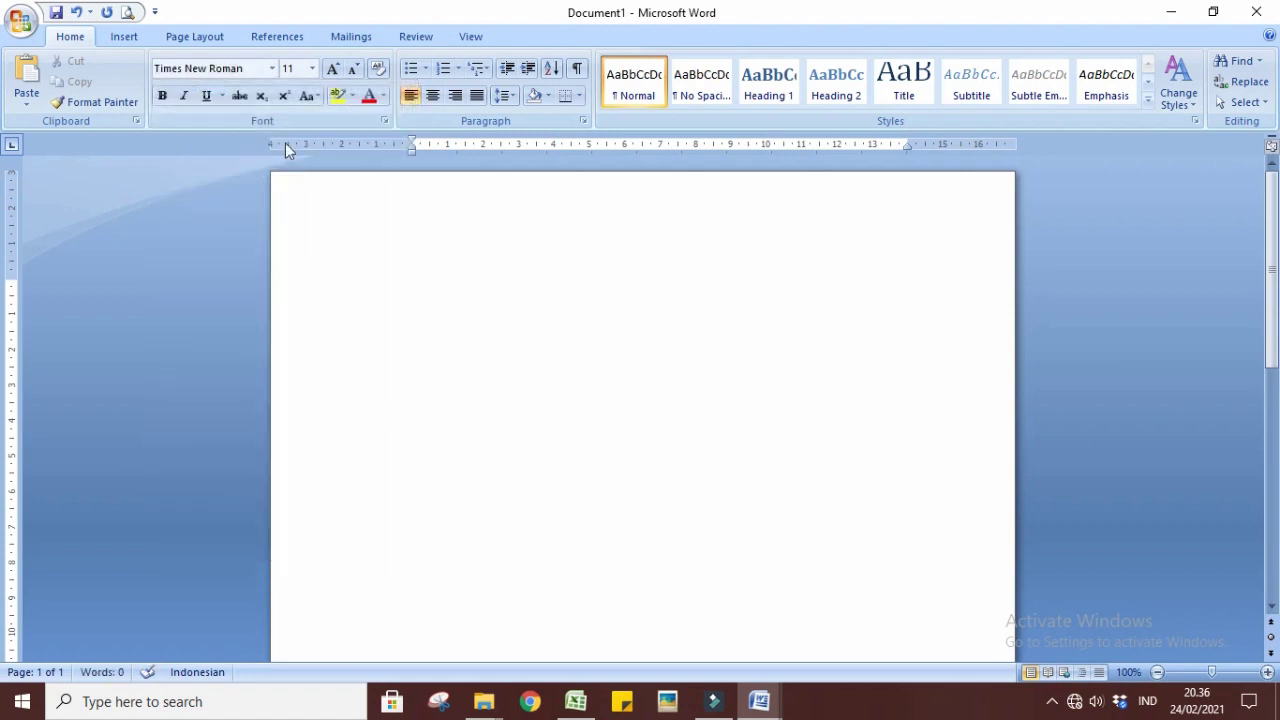
click(313, 70)
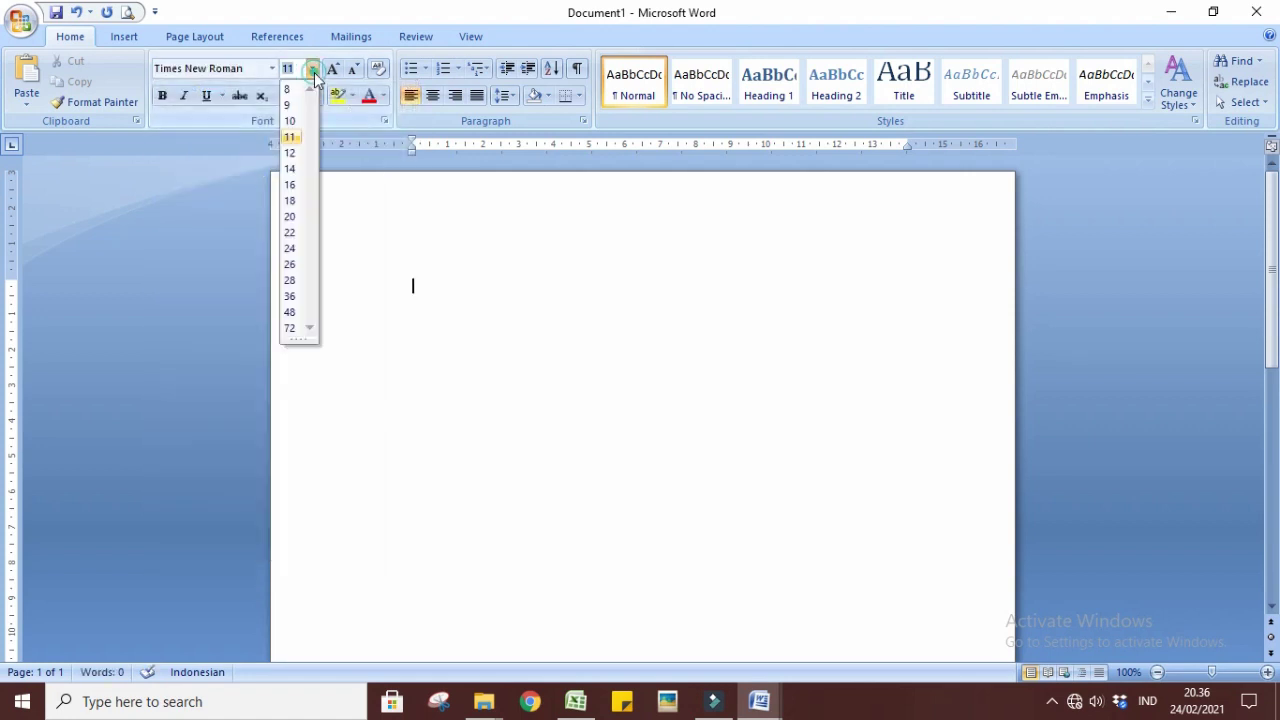
click(290, 153)
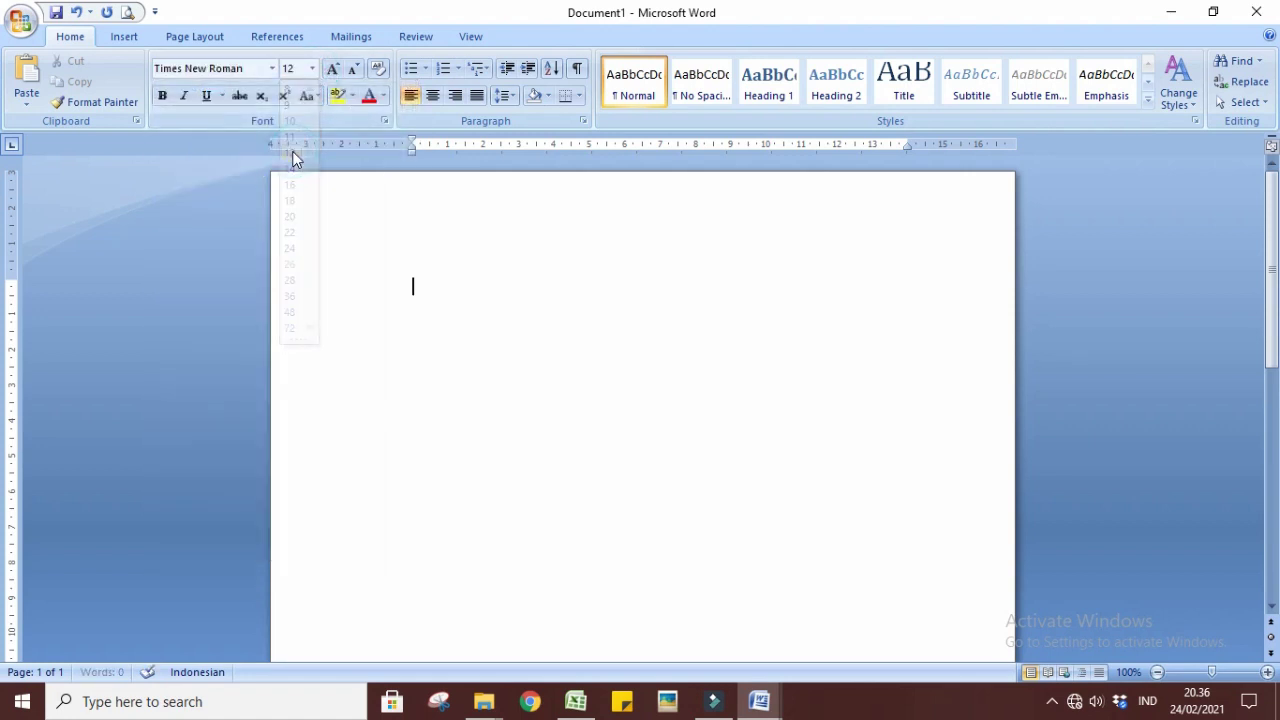
- Set the line spacing to 1,5 and remove the space after the paragraph
click(510, 99)
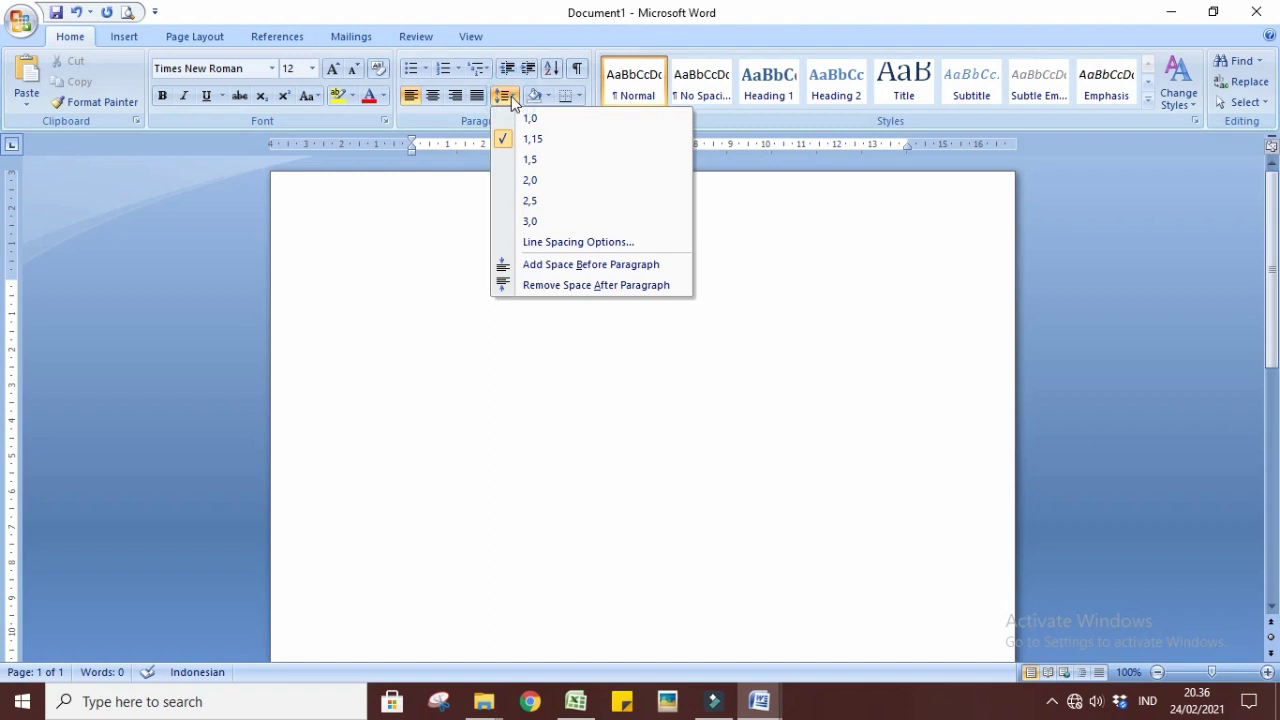
click(529, 161)
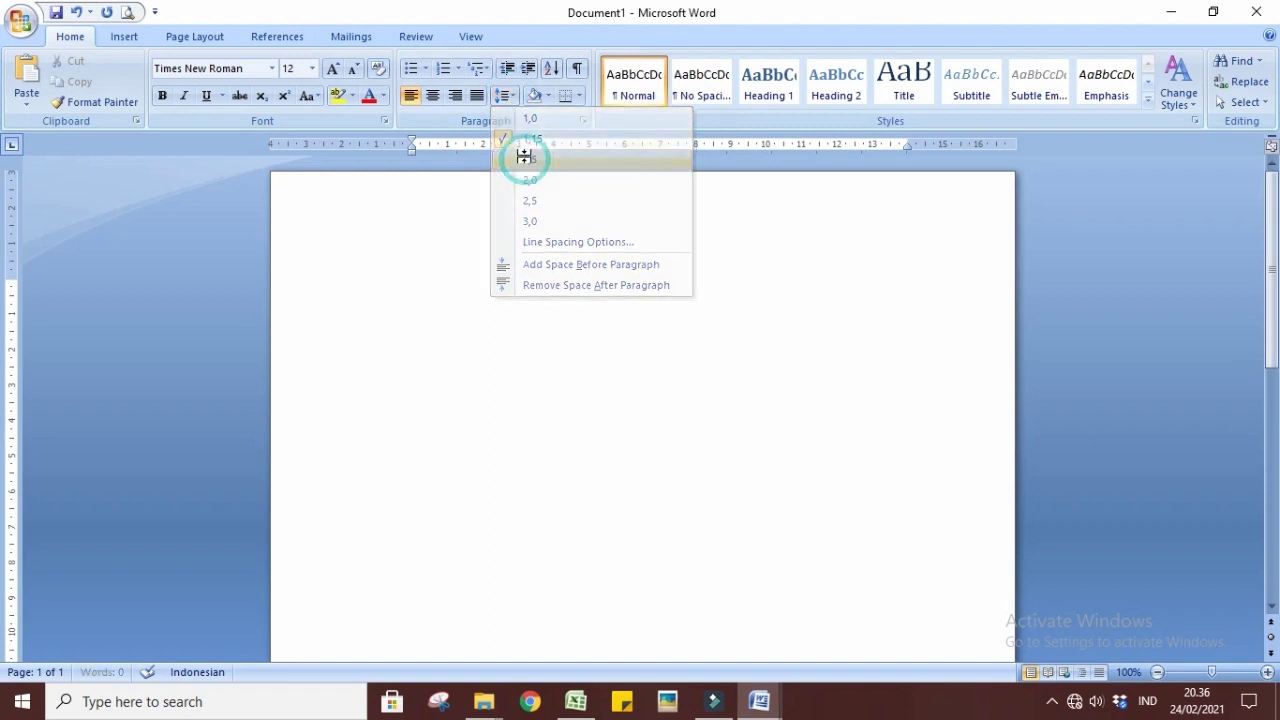
click(512, 103)
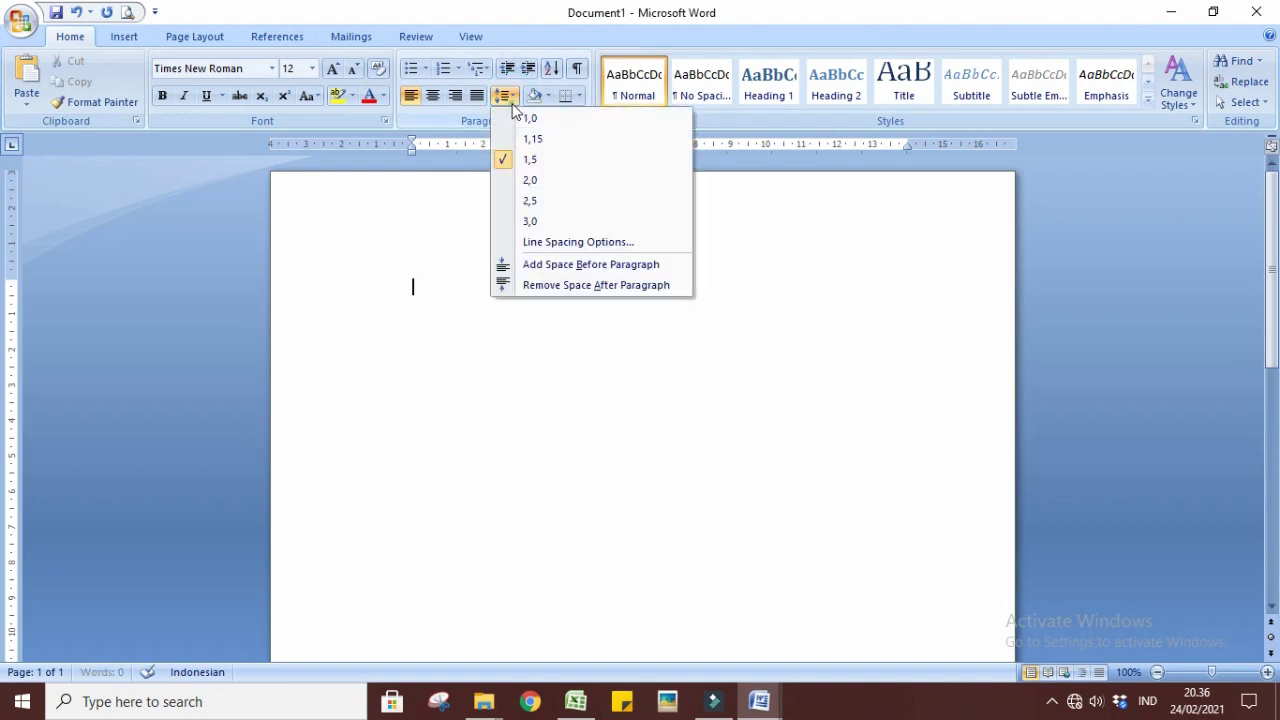
click(534, 285)
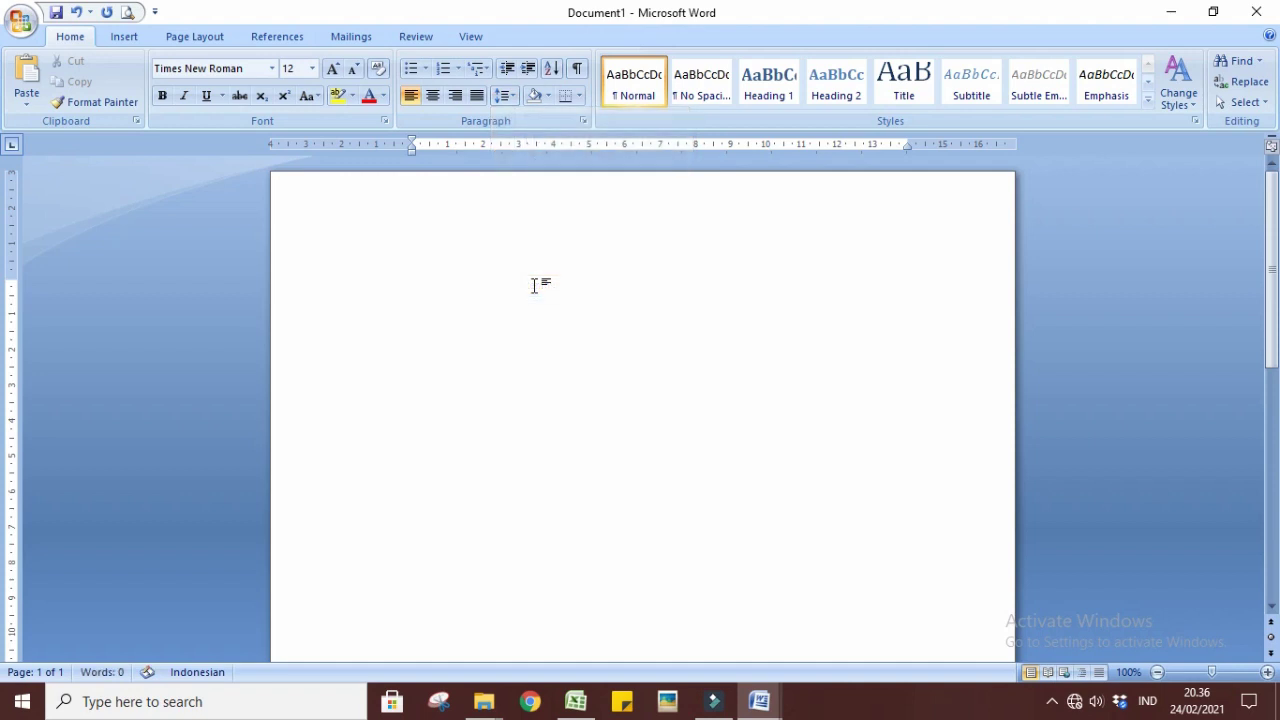
click(505, 96)
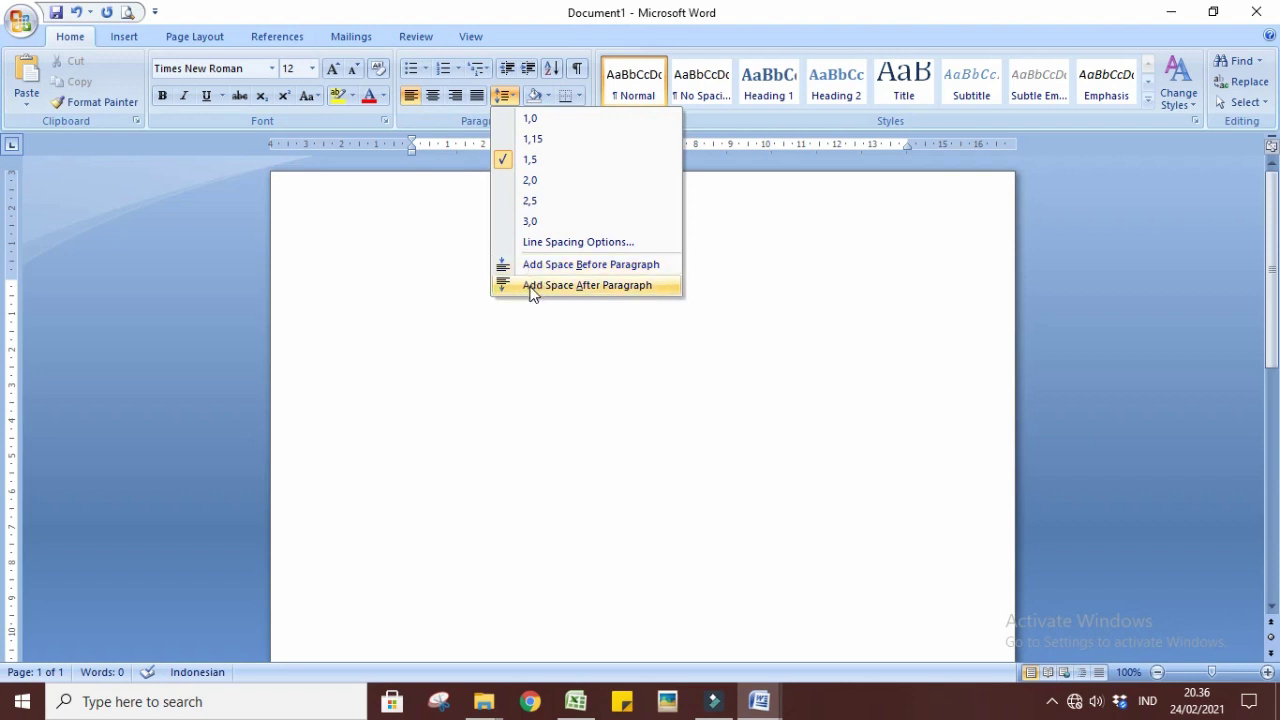
click(490, 340)
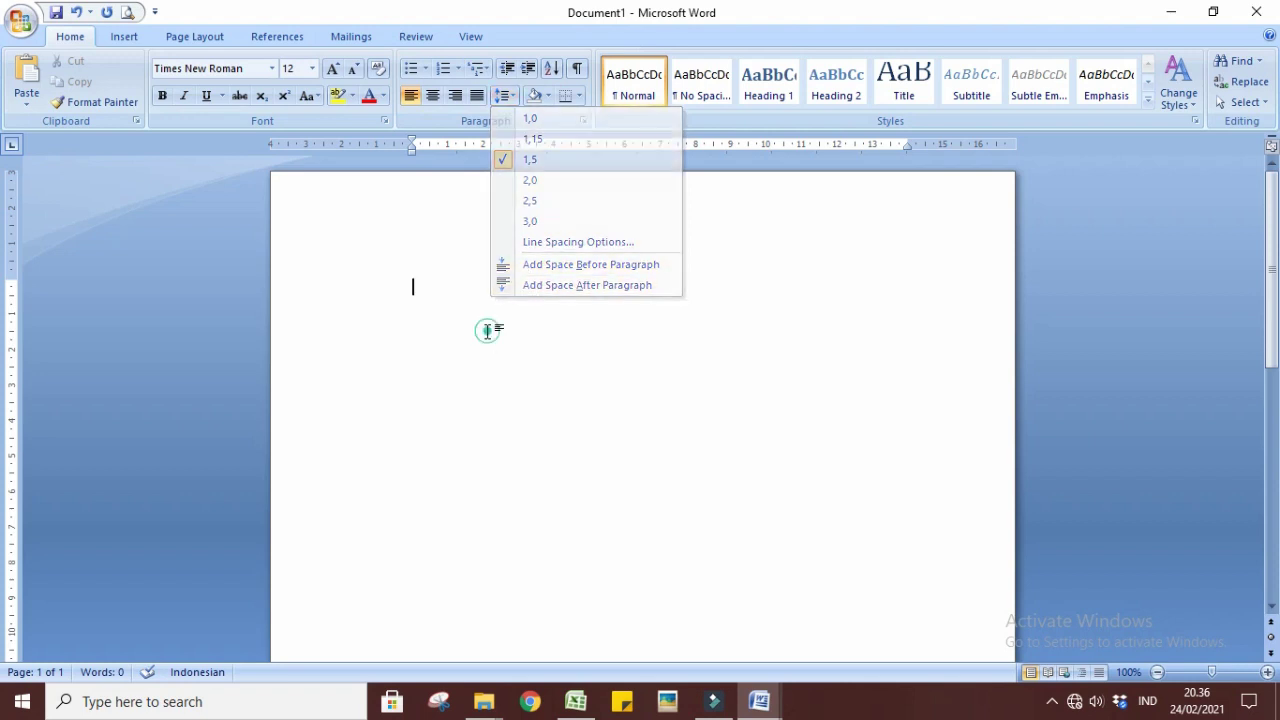
- Centre the first line and add the heading PEMBANGUNAN NASIONAL with the justified paragraph beginning "Pembangunan Nasional merupakan pembangunan manusia Indonesia"
click(433, 97)
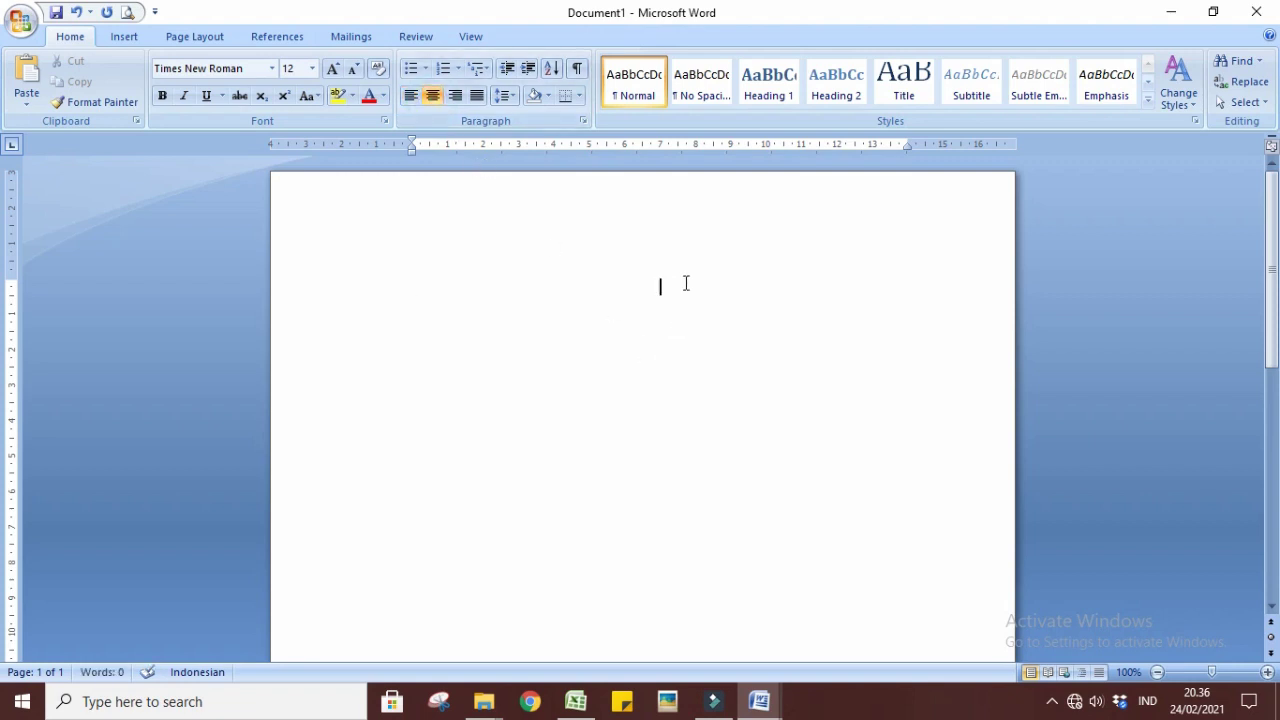
text(PEMBANGUNAN NASIONAL Pembangunan Nasional merupakan pembangunan manusia Indonesia seutuhnya dan seluruhnya dengan tujuan untuk meningkatkan kualitas hidup masyarakat Indonesia, sehingga pembangunan merupakan kewajiban bagi semua pihak. Salah satu tujuan Negara Kesatuan Republik Indonesia adalah mencerdaskan kehidupan bangsa, sebagaimana yang telah tercantum dalam pembukaan UUD 1945. Dalam mewujudkan tujuan tersebut harus didukung oleh beberapa faktor yang salah satunya adalah penyelenggaraan pendidikan yang sesuai dengan jati diri bangsa. Dengan pendidikan yang sesuai dengan yang diharapkan akan dapat dihasilkan generasi muda yang sanggup menjadi contoh bagi generasi lainnya.)
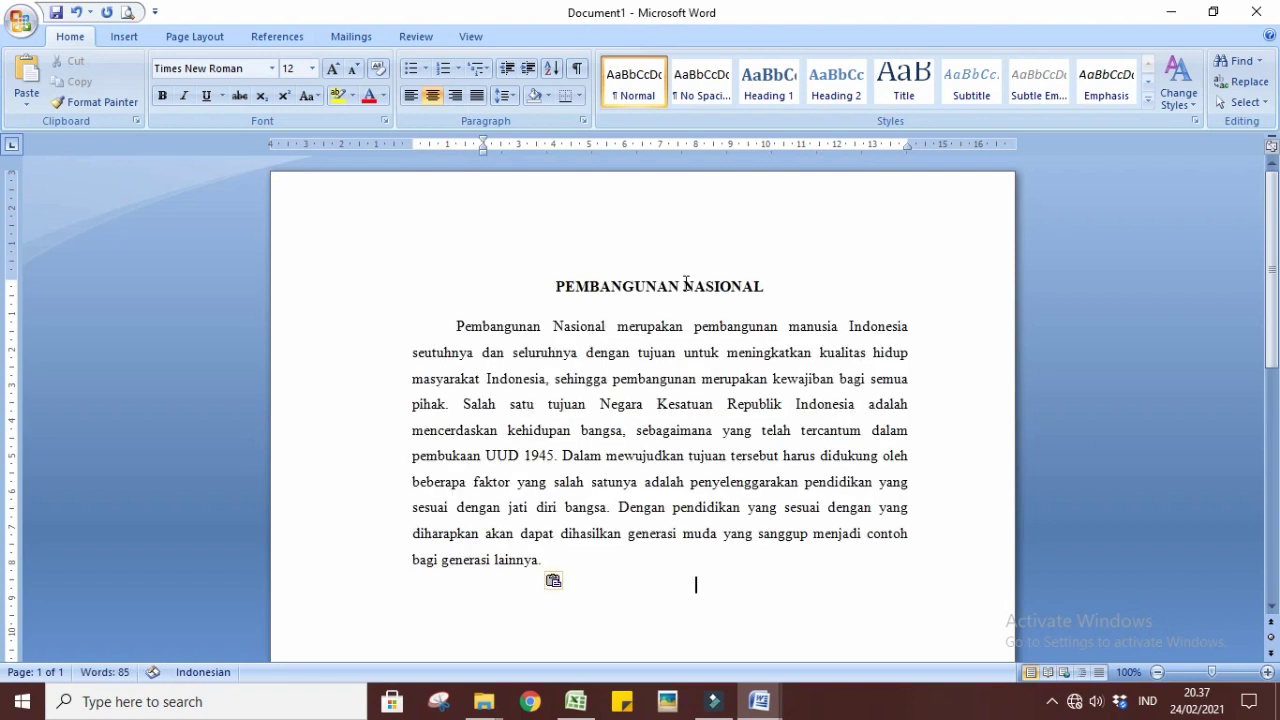
- Select the heading and the body paragraph in turn to check their text alignment
drag(556, 286, 748, 294)
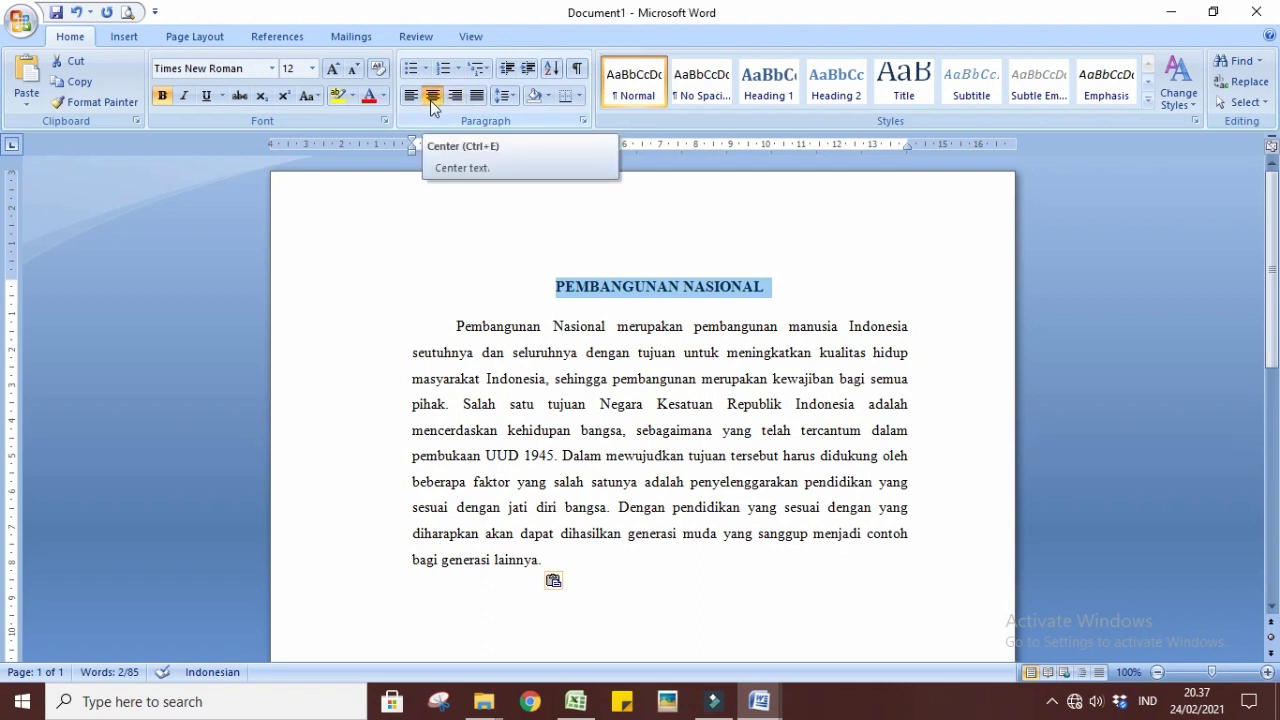
click(484, 330)
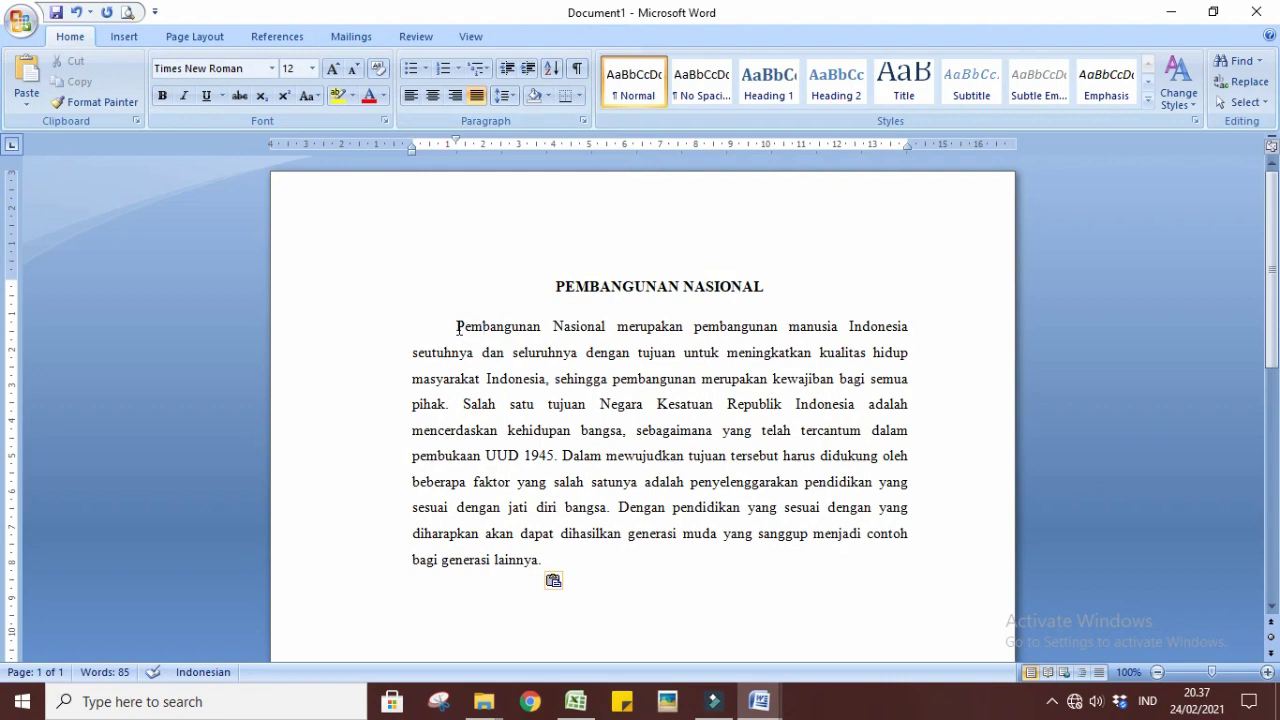
drag(457, 328, 589, 572)
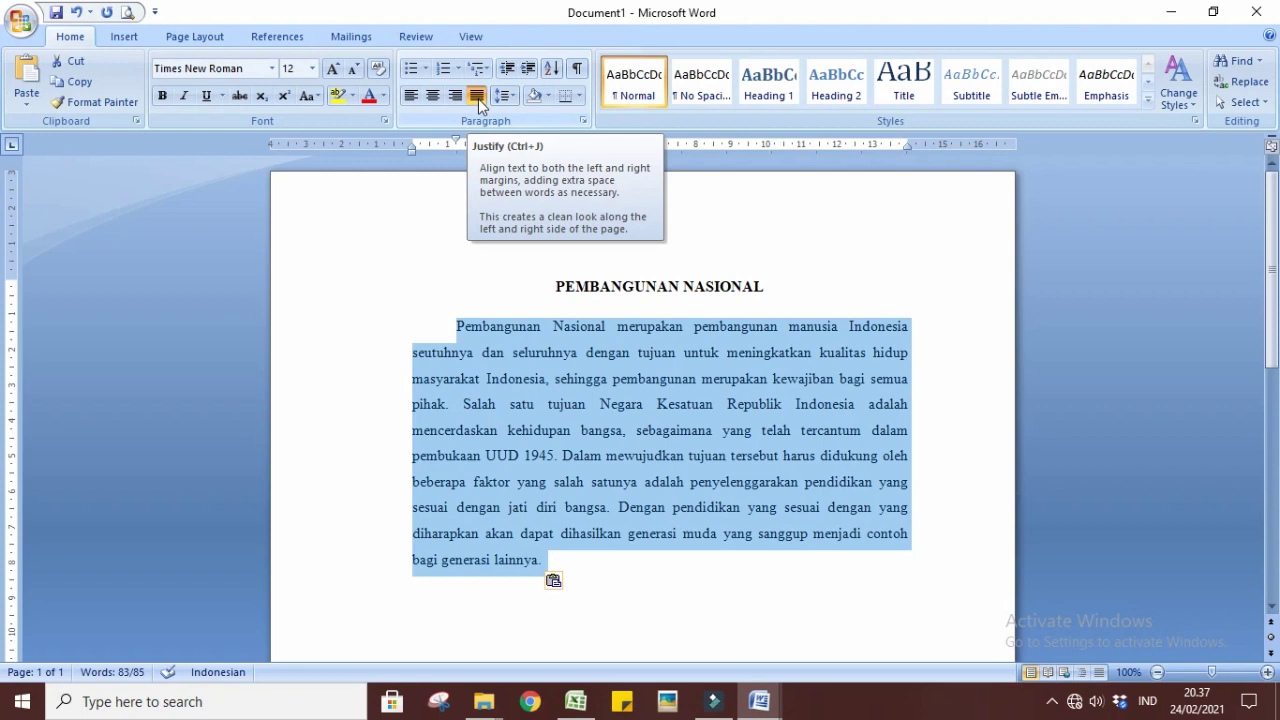
click(773, 305)
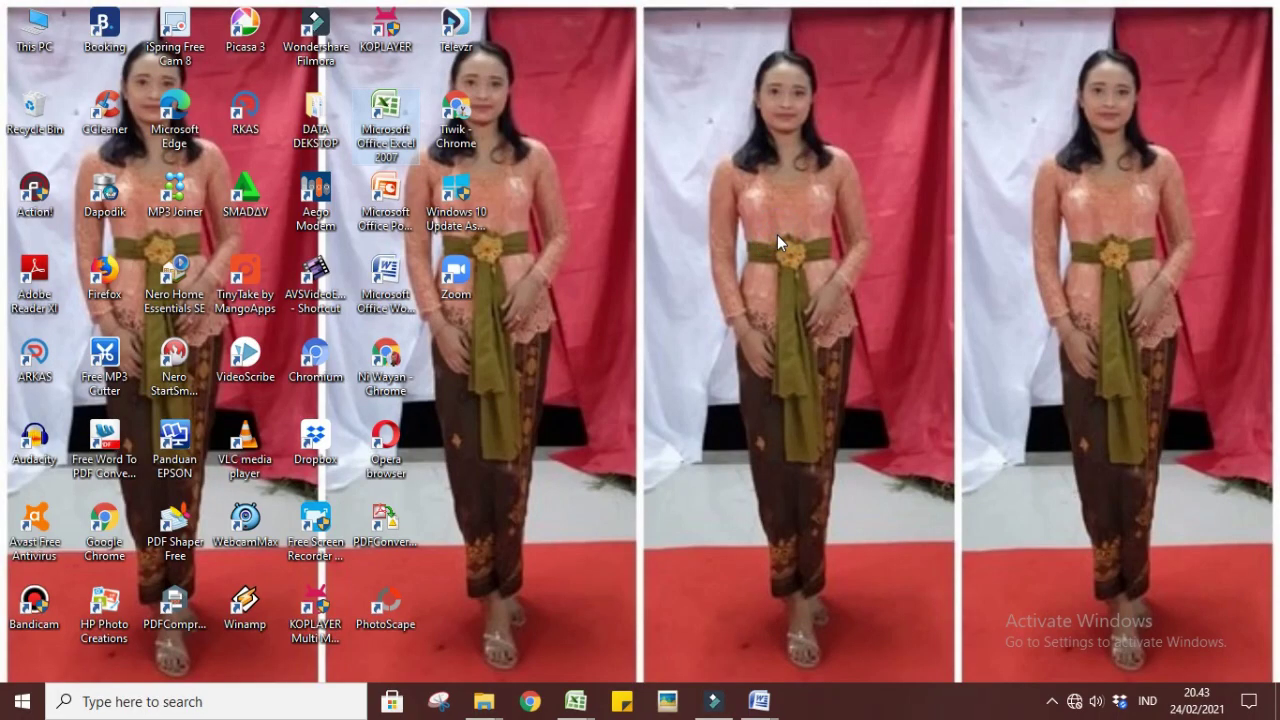
- Open a new workbook in Microsoft Office Excel 2007 from the desktop and maximize its window
click(777, 235)
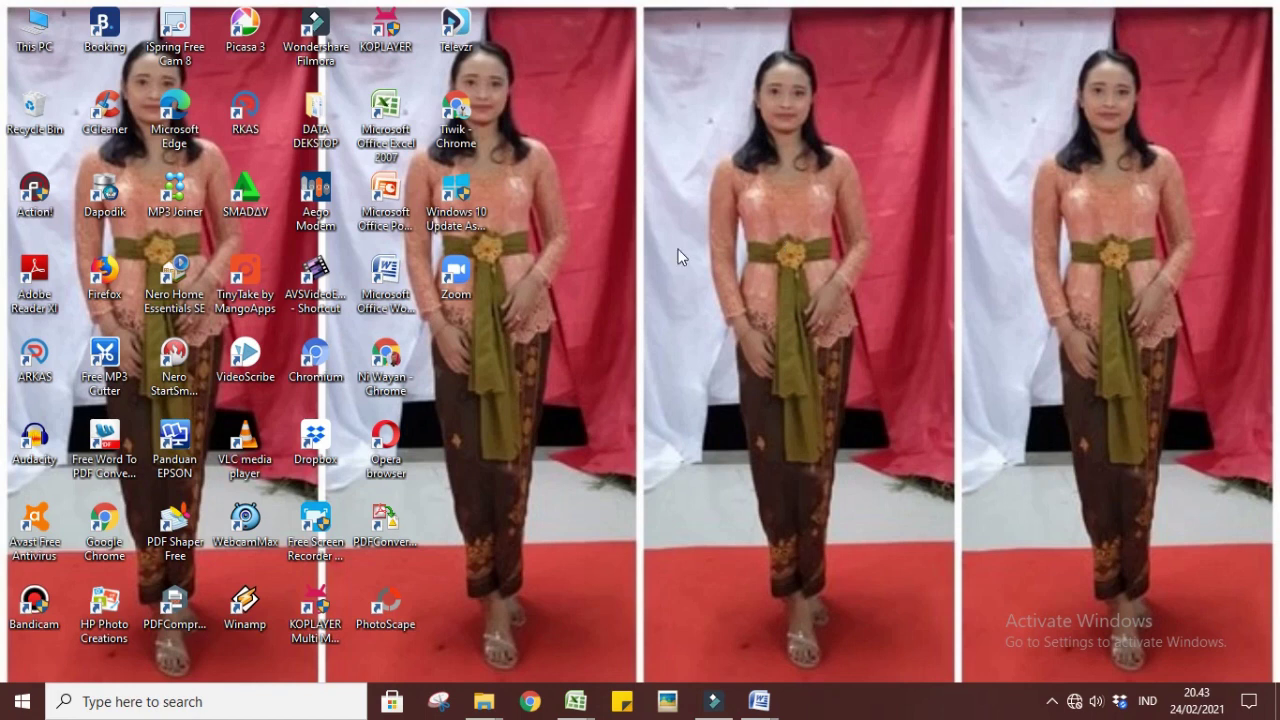
double_click(395, 130)
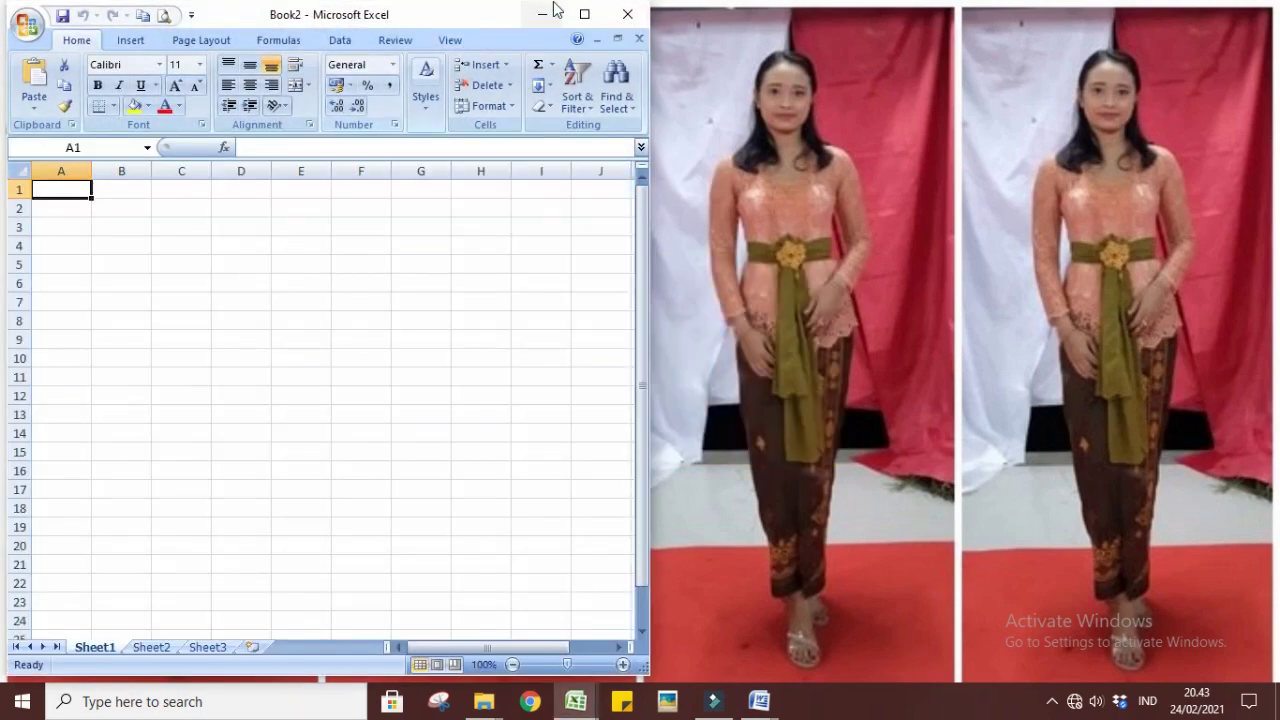
click(584, 14)
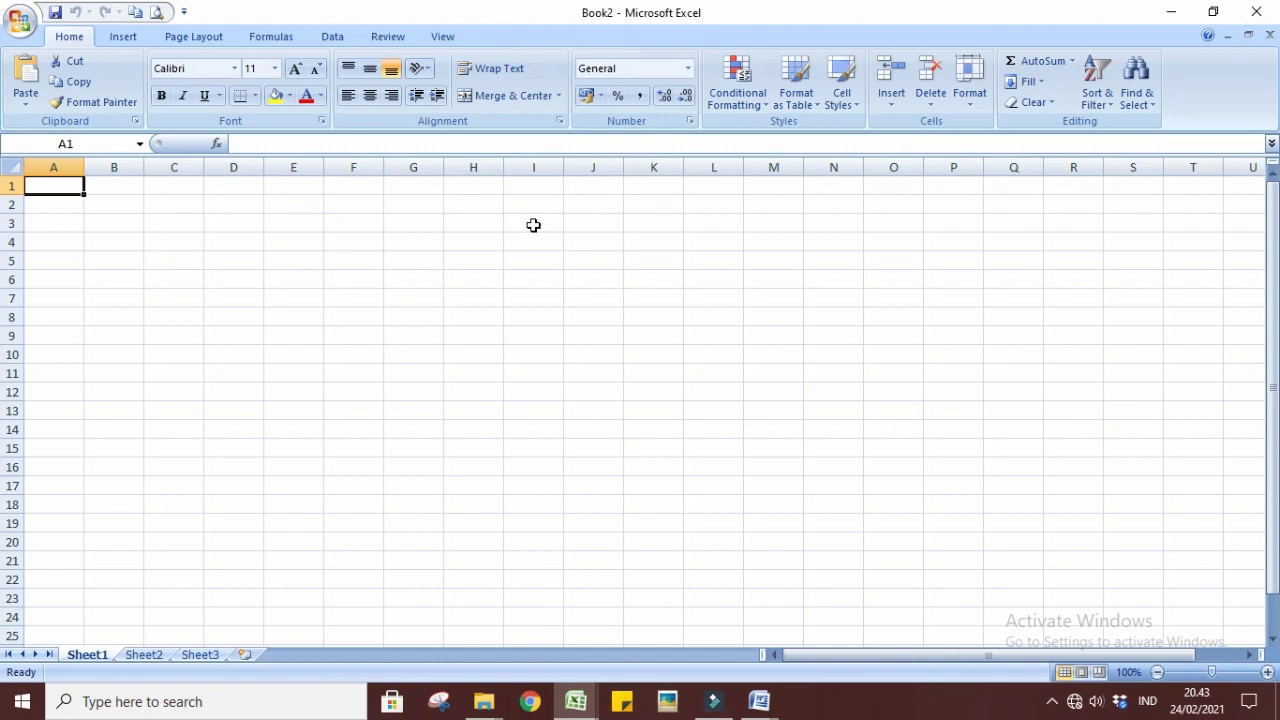
- Enter the title DAFTAR NILAI SISWA in cell A1
text(D)
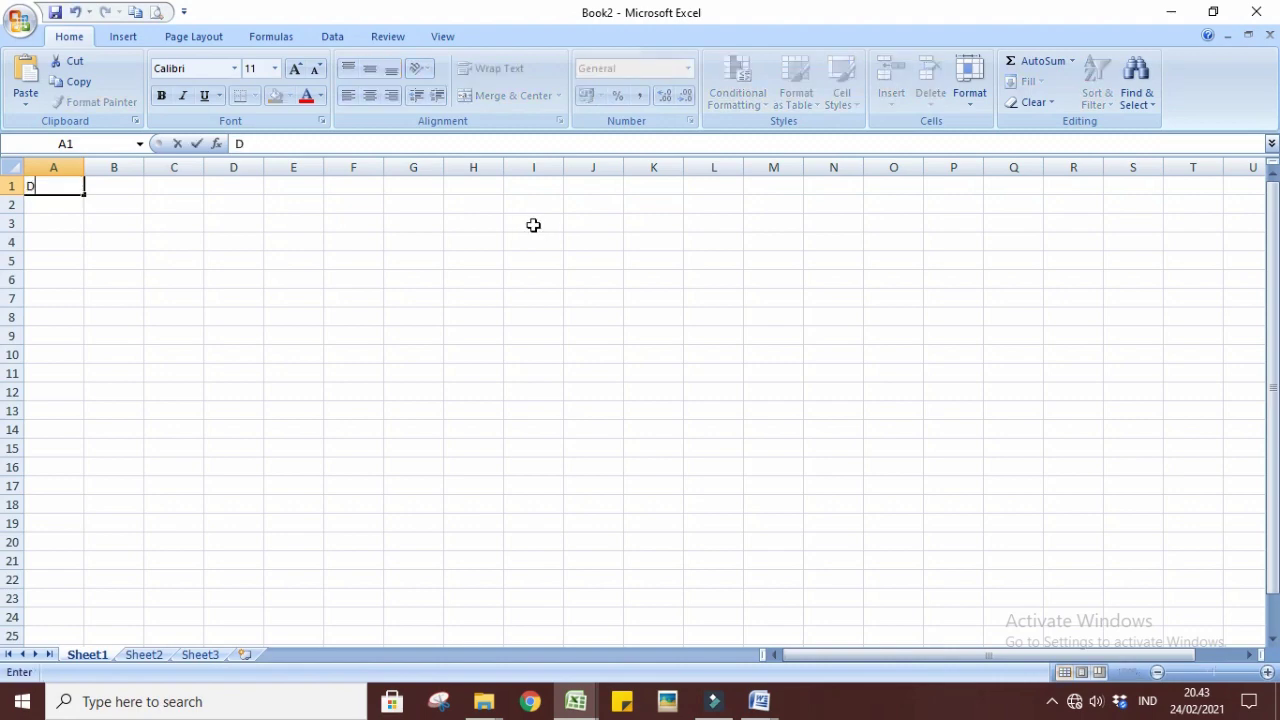
text(AFTAR NILAI SISW)
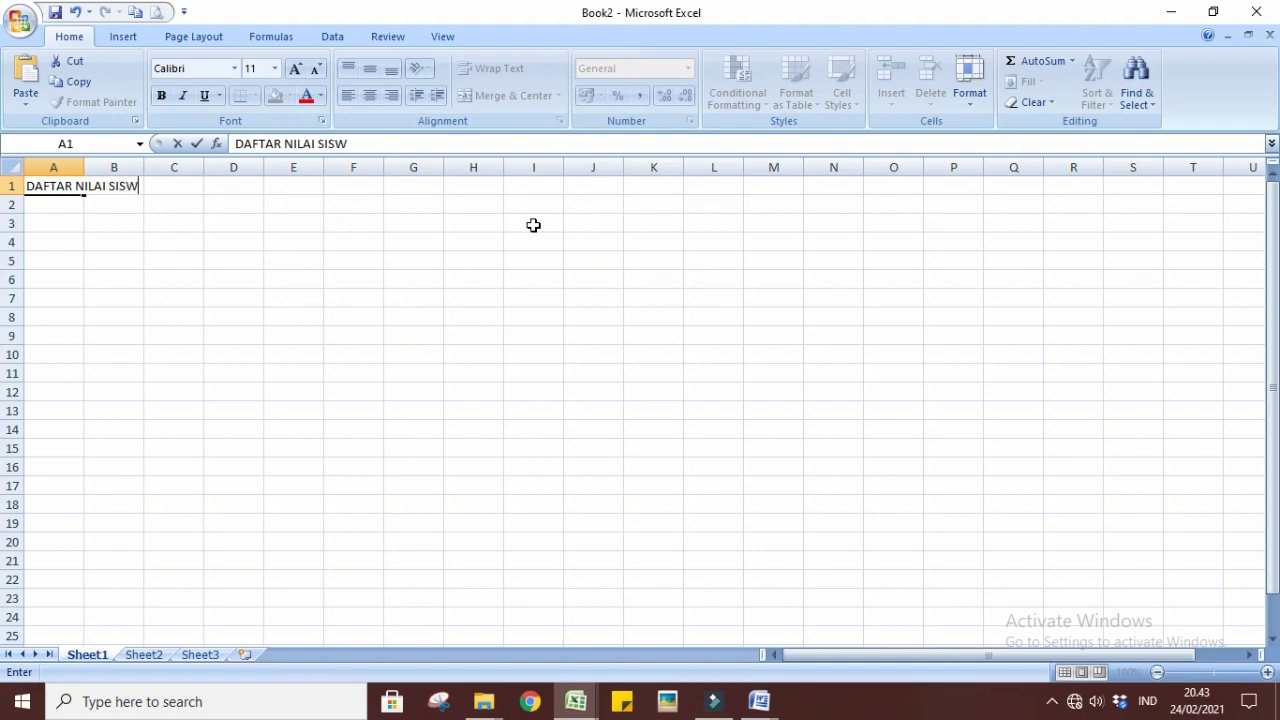
text(A)
key(Return)
key(Return)
- Enter the column headers No, Nama and Nilai in cells A3 to C3
text(n)
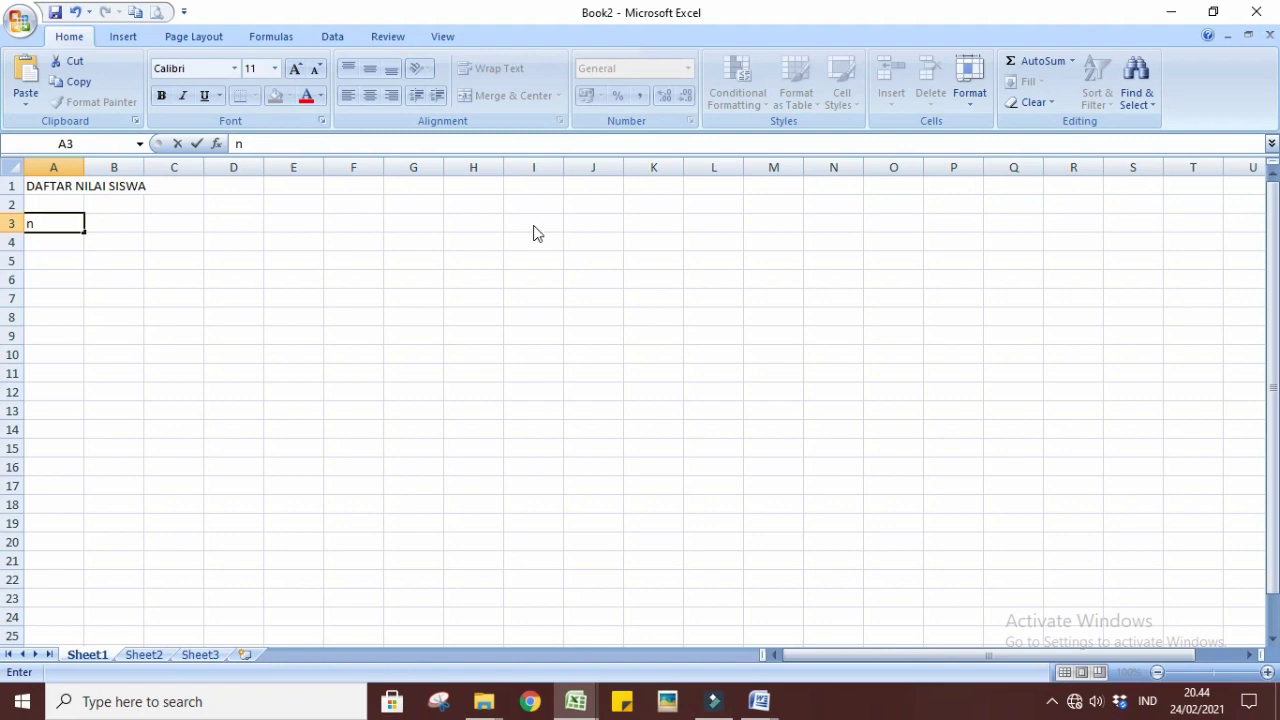
key(BackSpace)
text(NO)
key(BackSpace)
text(o)
key(Tab)
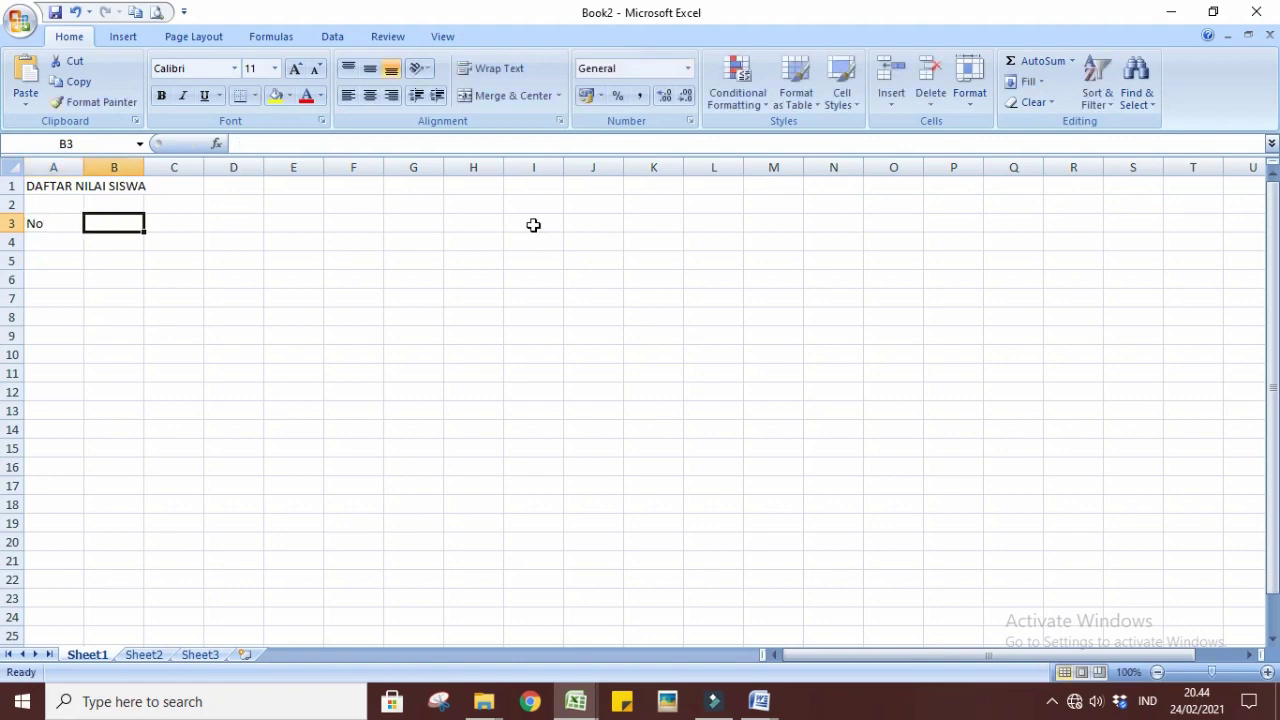
text(Nama)
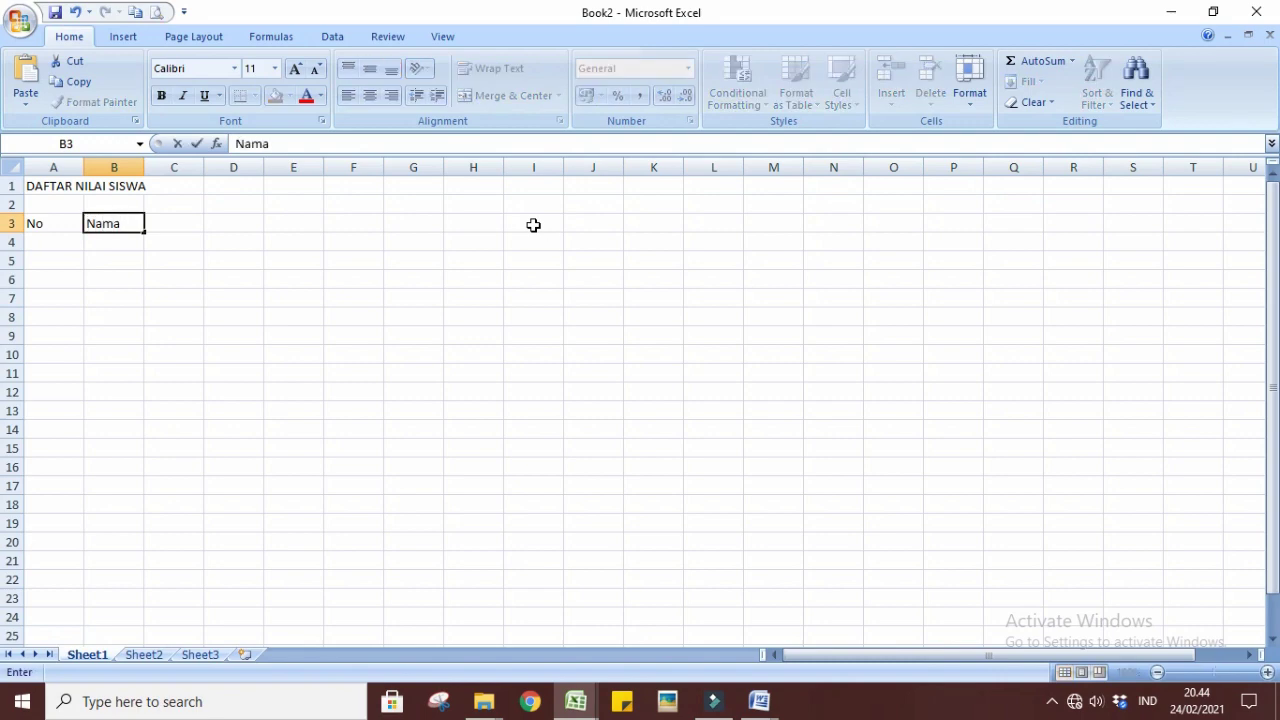
key(Tab)
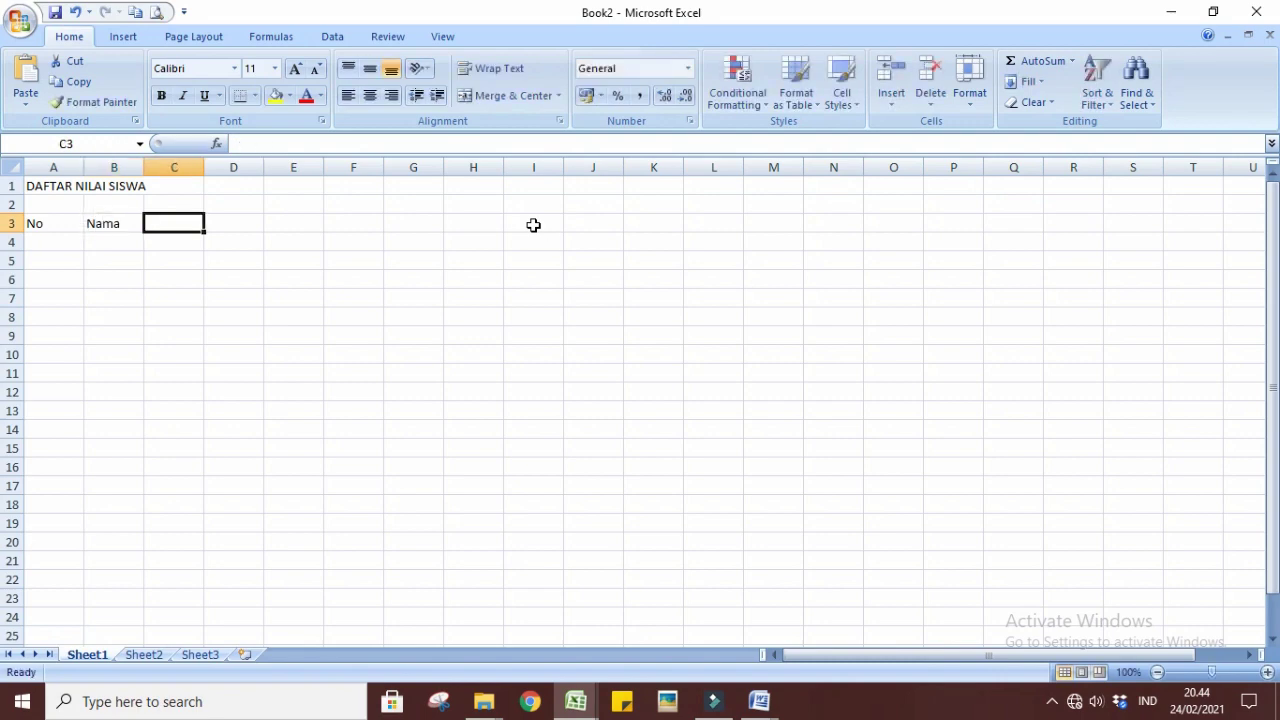
text(Nilai)
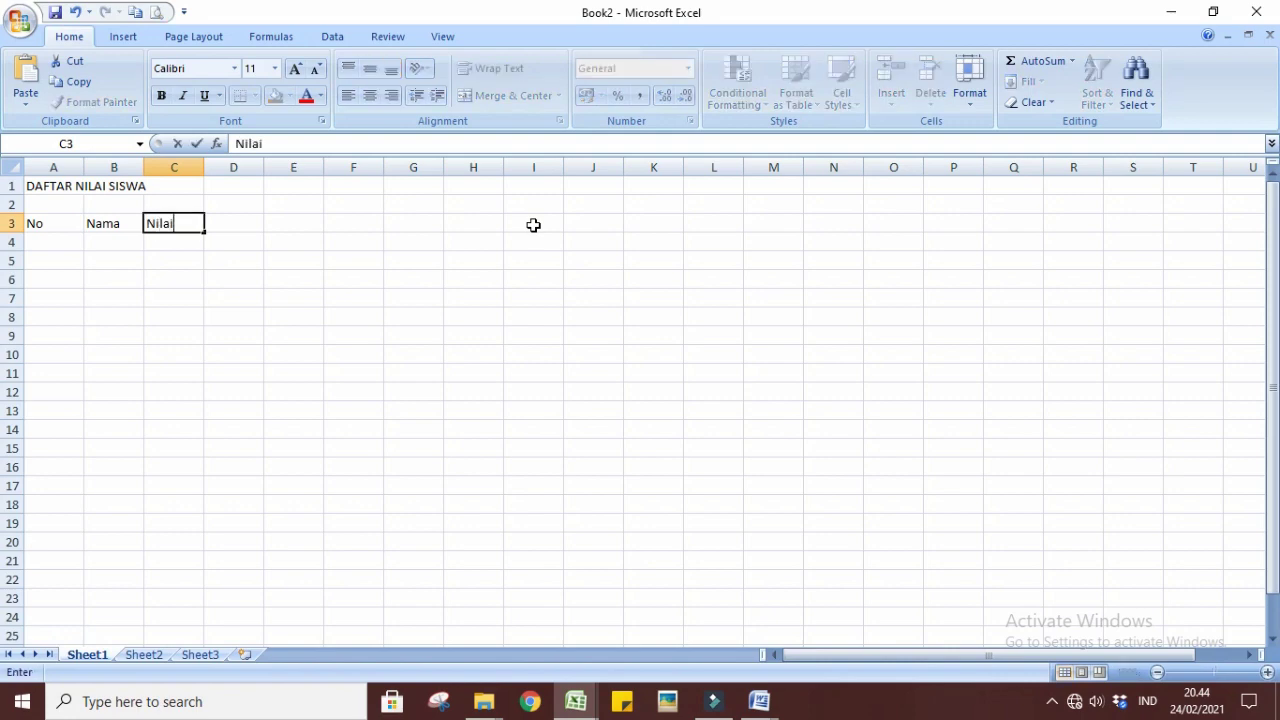
key(Return)
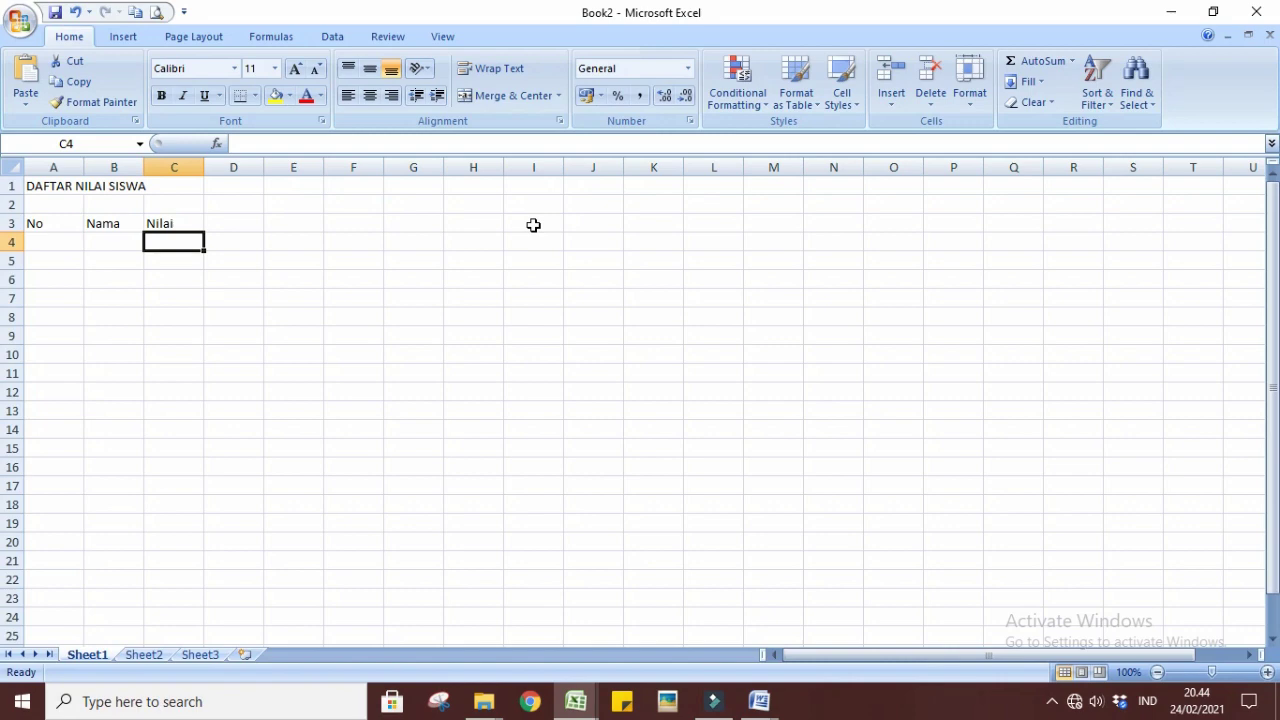
- Enter the subheading Ms. Word in cell C4 under Nilai
text(Md)
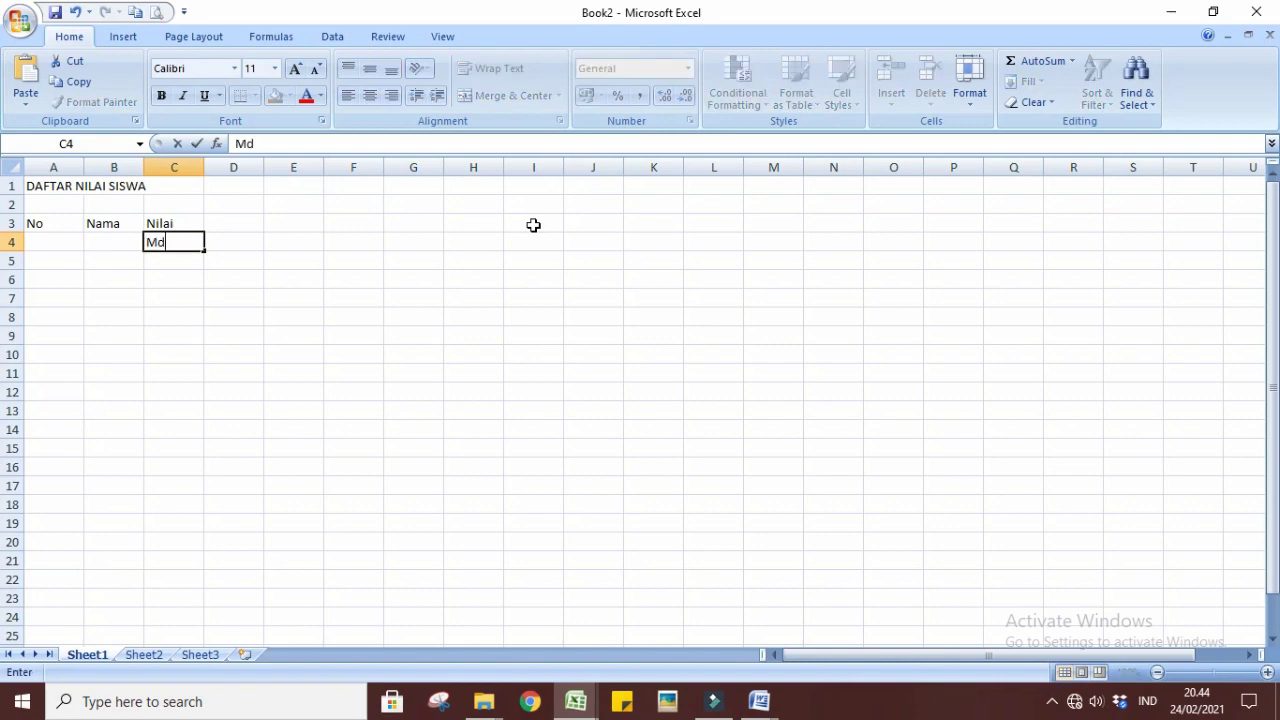
key(BackSpace)
text(s. Word)
key(Tab)
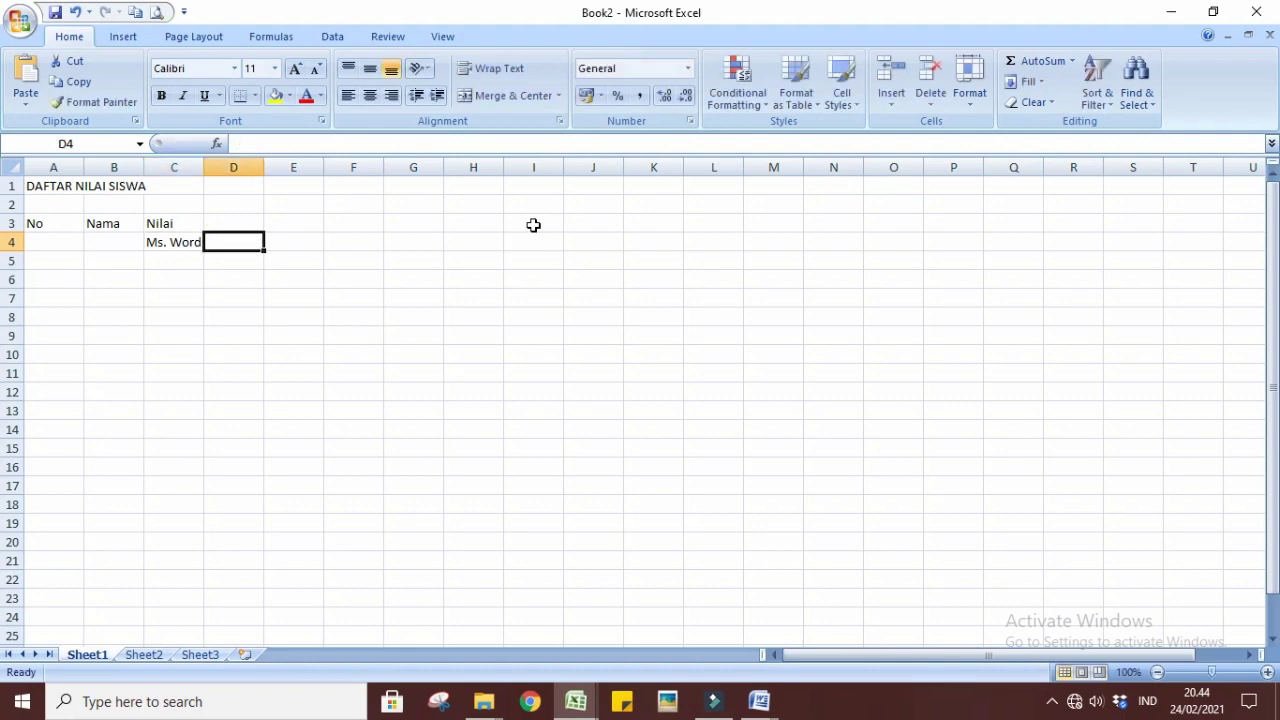
- Enter the subheadings Ms. Excel in cell D4 and Ms. PPT in cell E4
text(Ms. Exc)
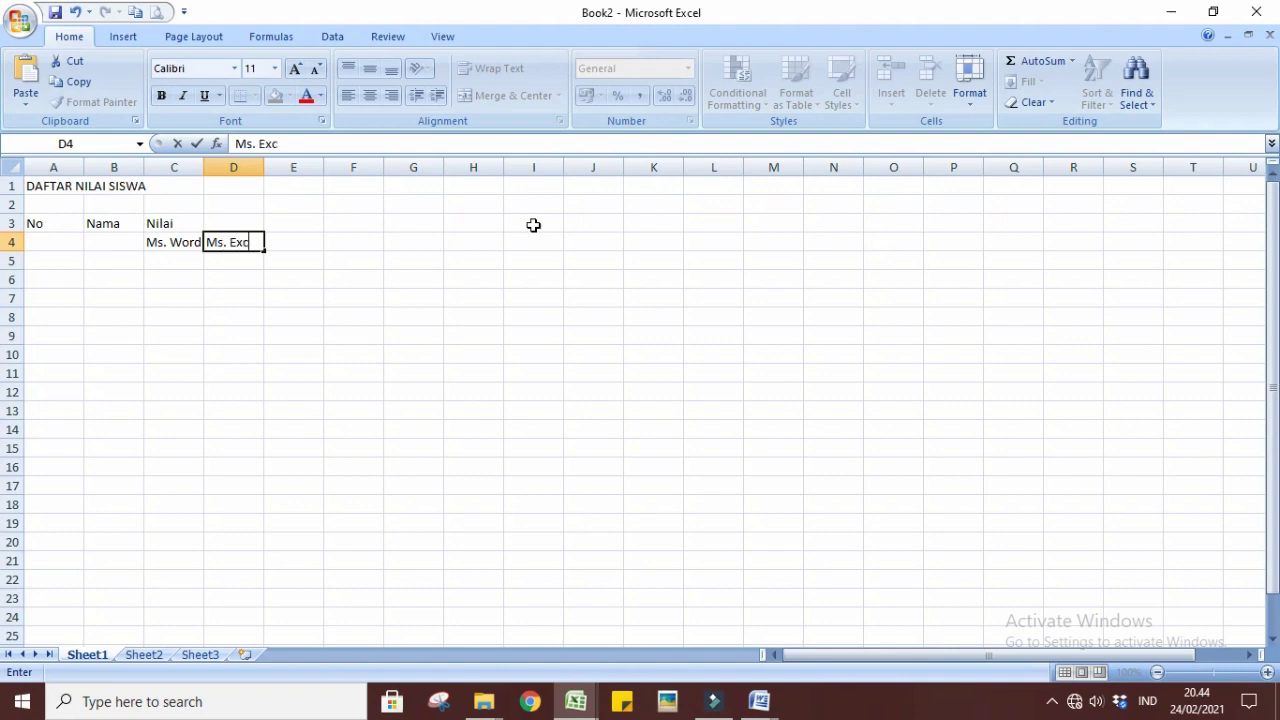
text(el)
key(Tab)
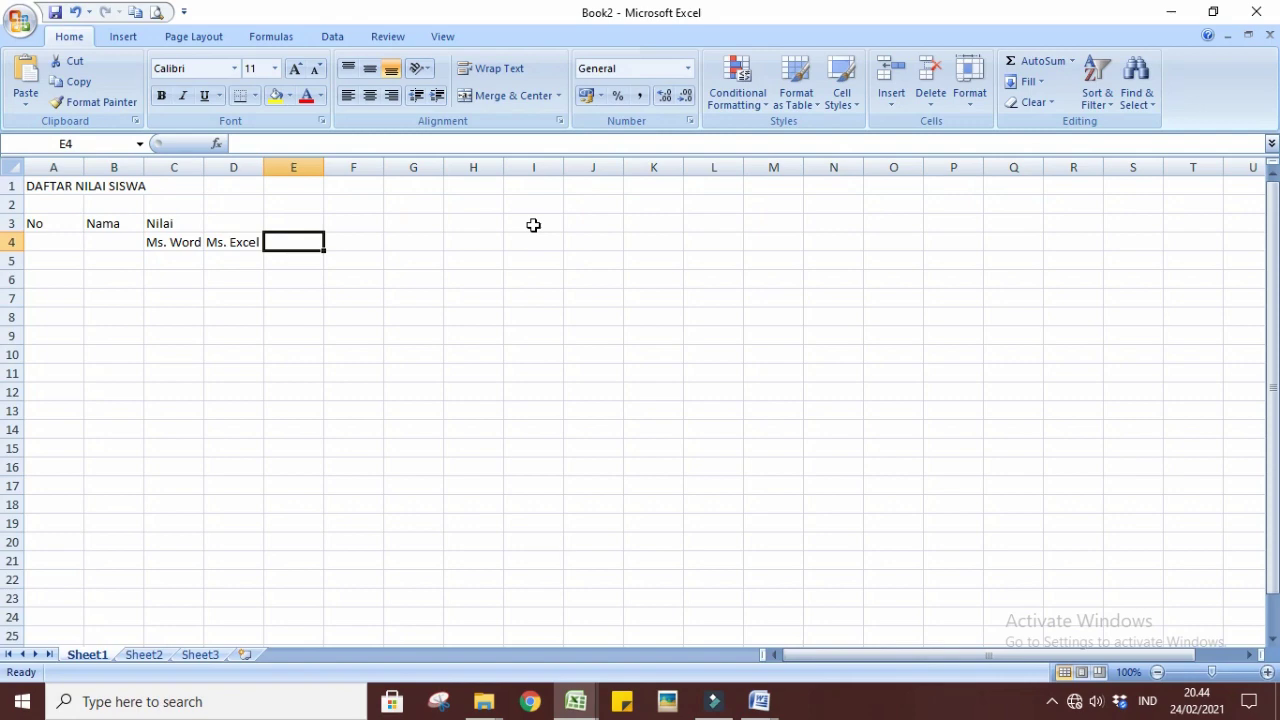
text(Ms)
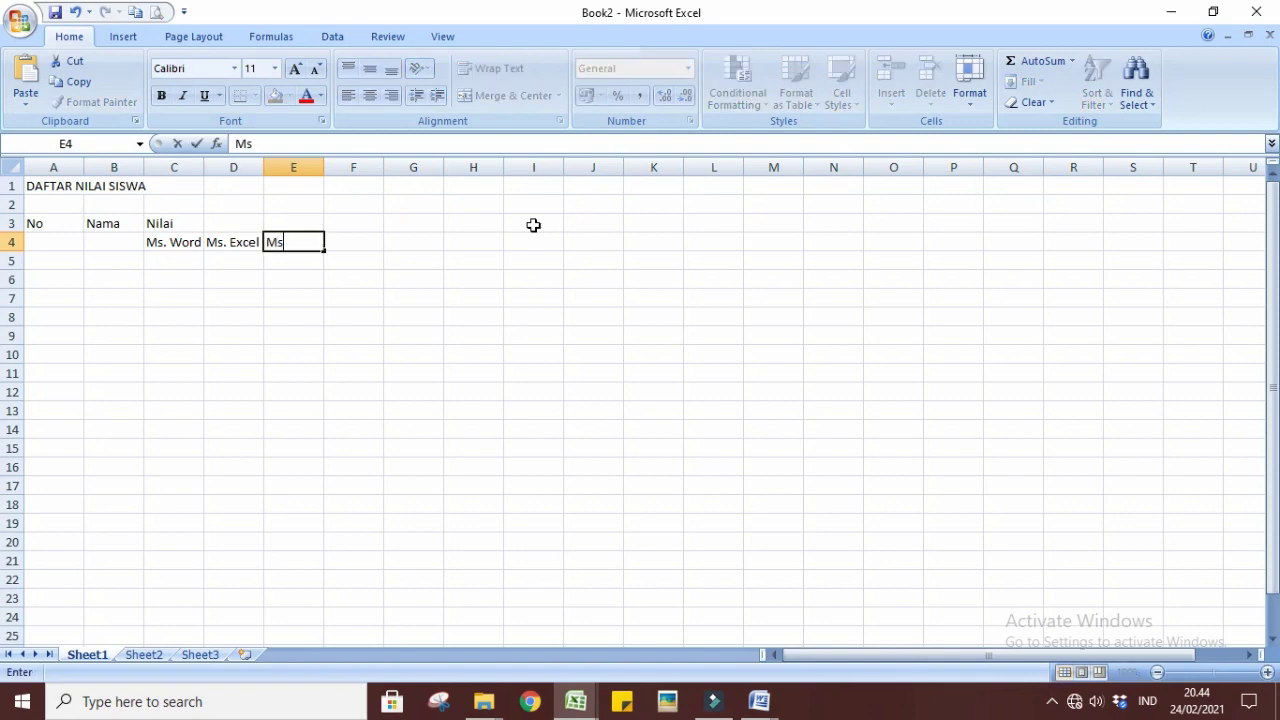
text(/)
text(P)
key(BackSpace)
key(BackSpace)
text(. pp)
key(BackSpace)
key(BackSpace)
text(PPT)
key(Tab)
- Enter the column header Nilai Rata-rata in cell F3
key(Up)
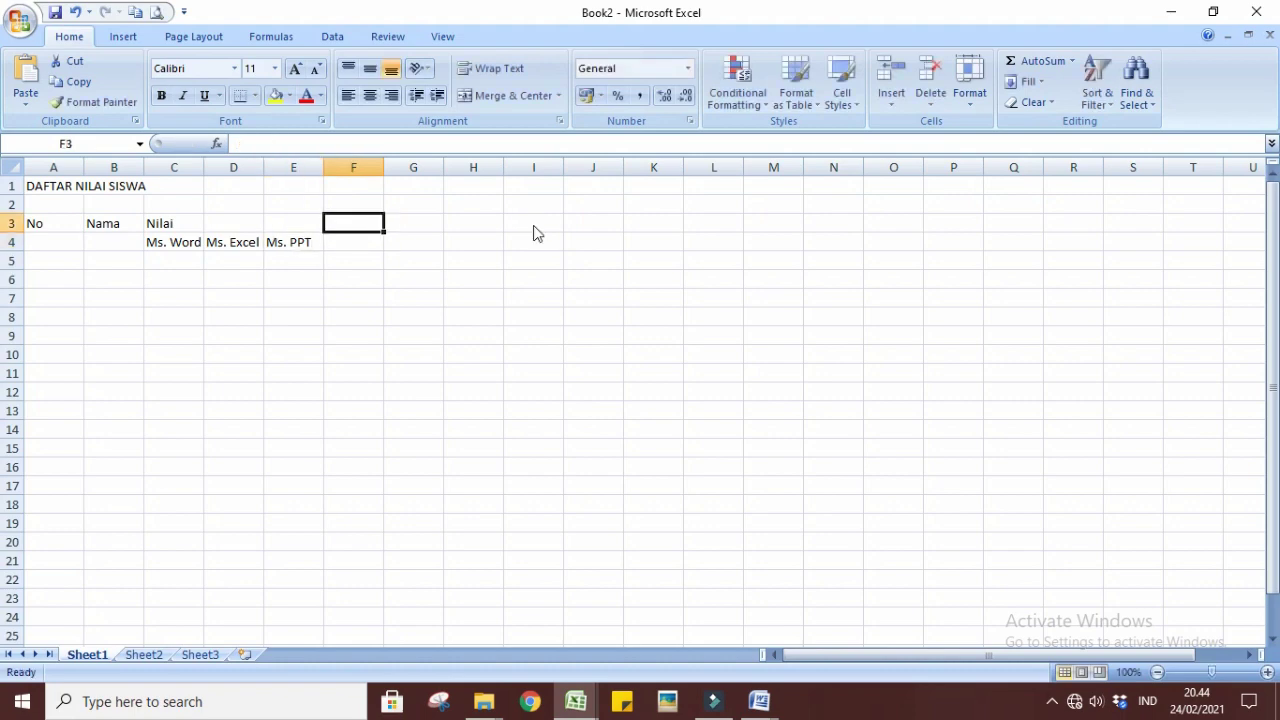
text(Nilai)
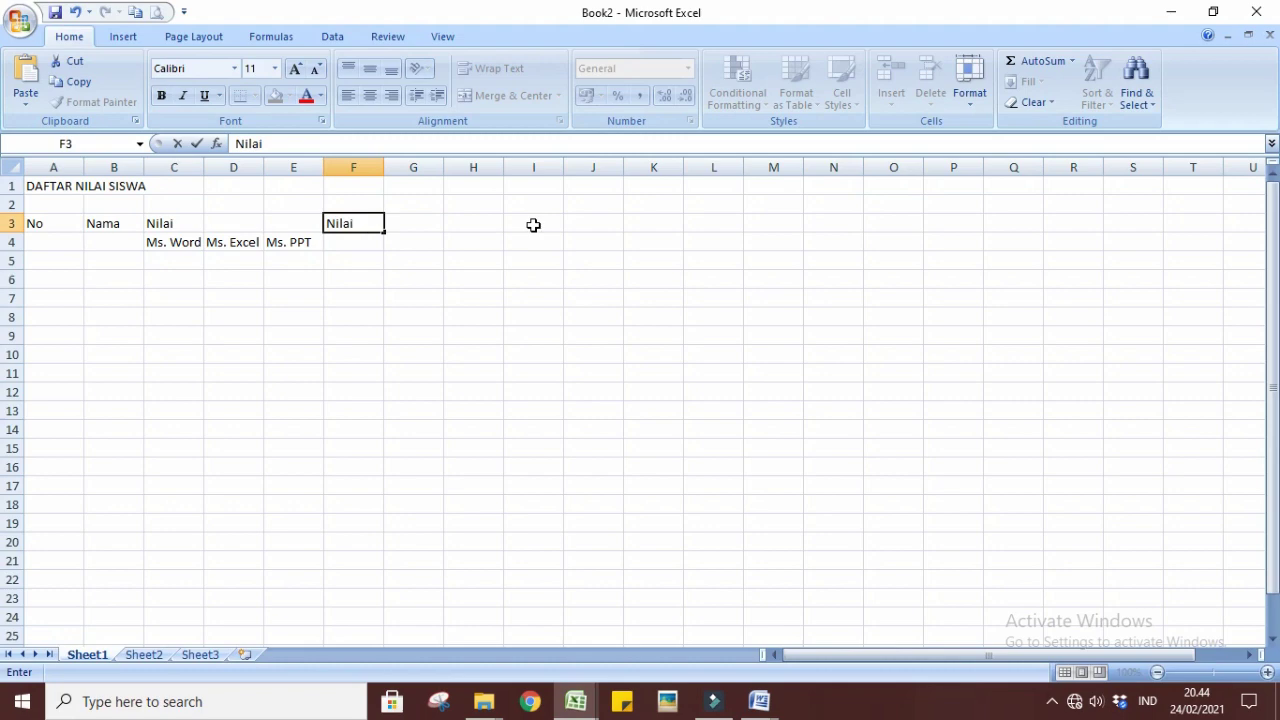
text( Rata-rata)
key(Return)
- Number the student rows 1 to 4 in cells A5 to A8, filling the series from the first two numbers
key(Down)
key(Left)
key(Left)
key(Left)
key(Left)
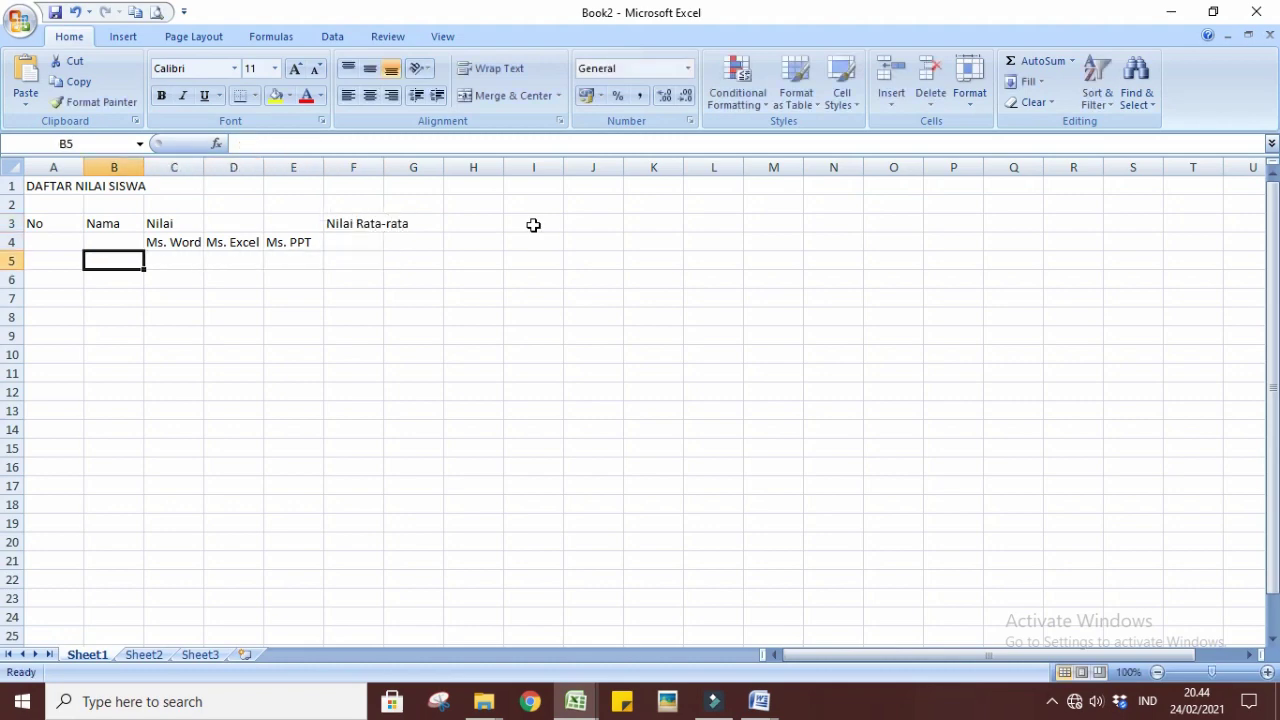
key(Left)
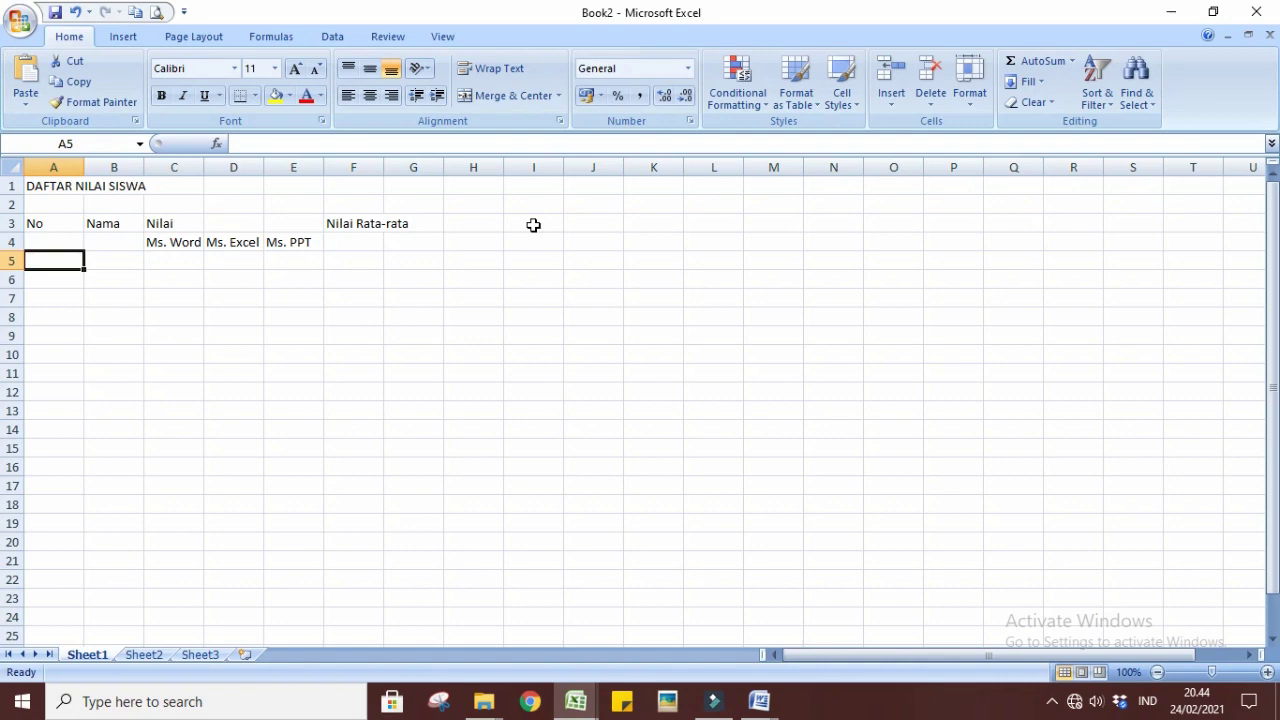
text(1)
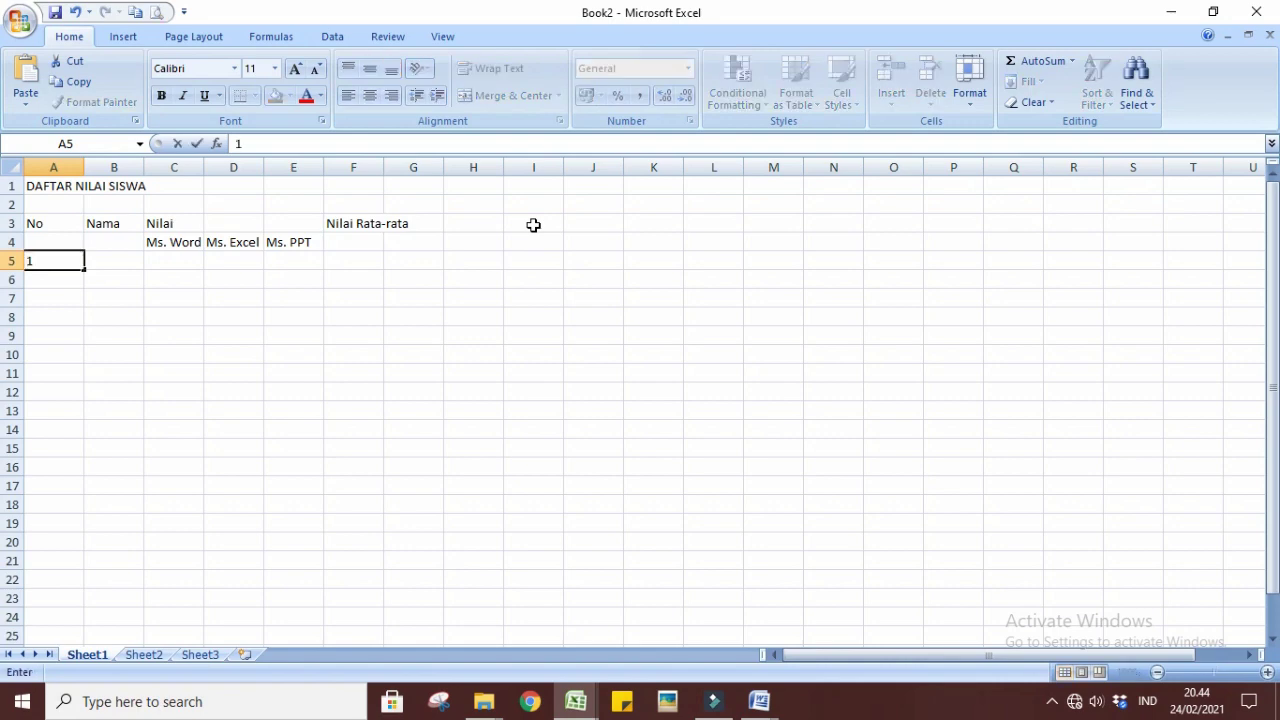
key(Return)
text(2)
key(Return)
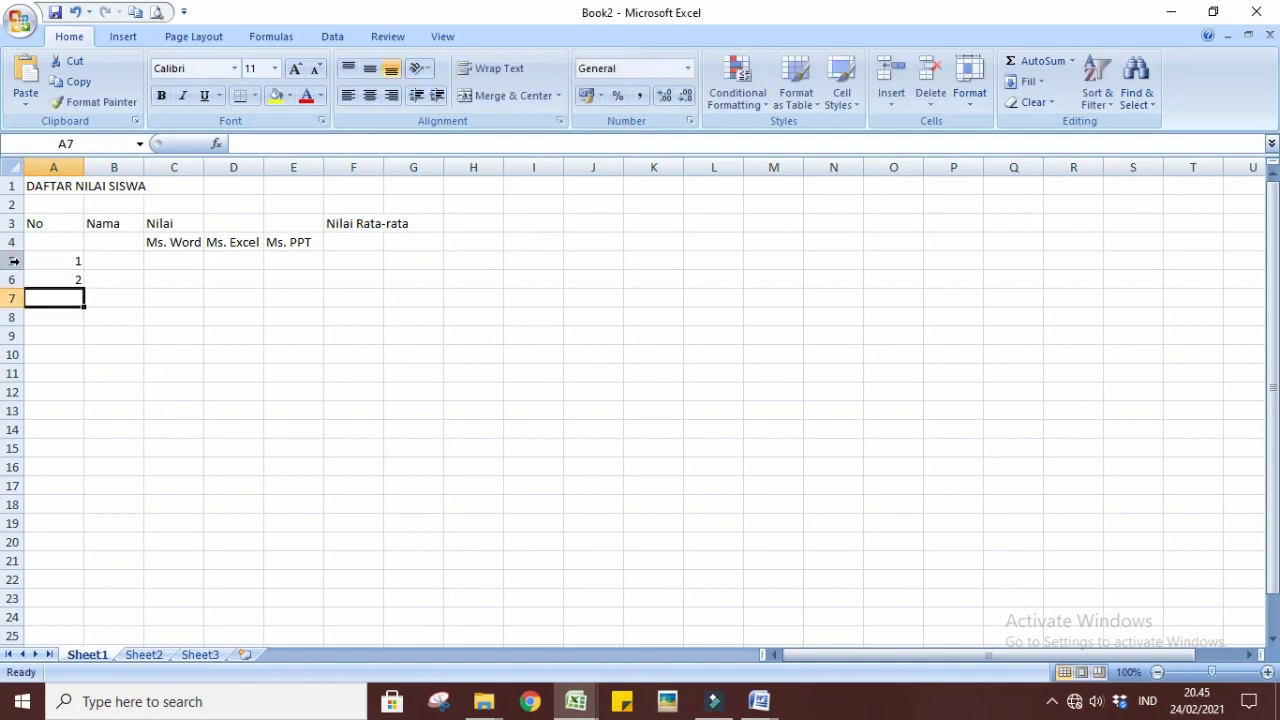
drag(74, 260, 73, 318)
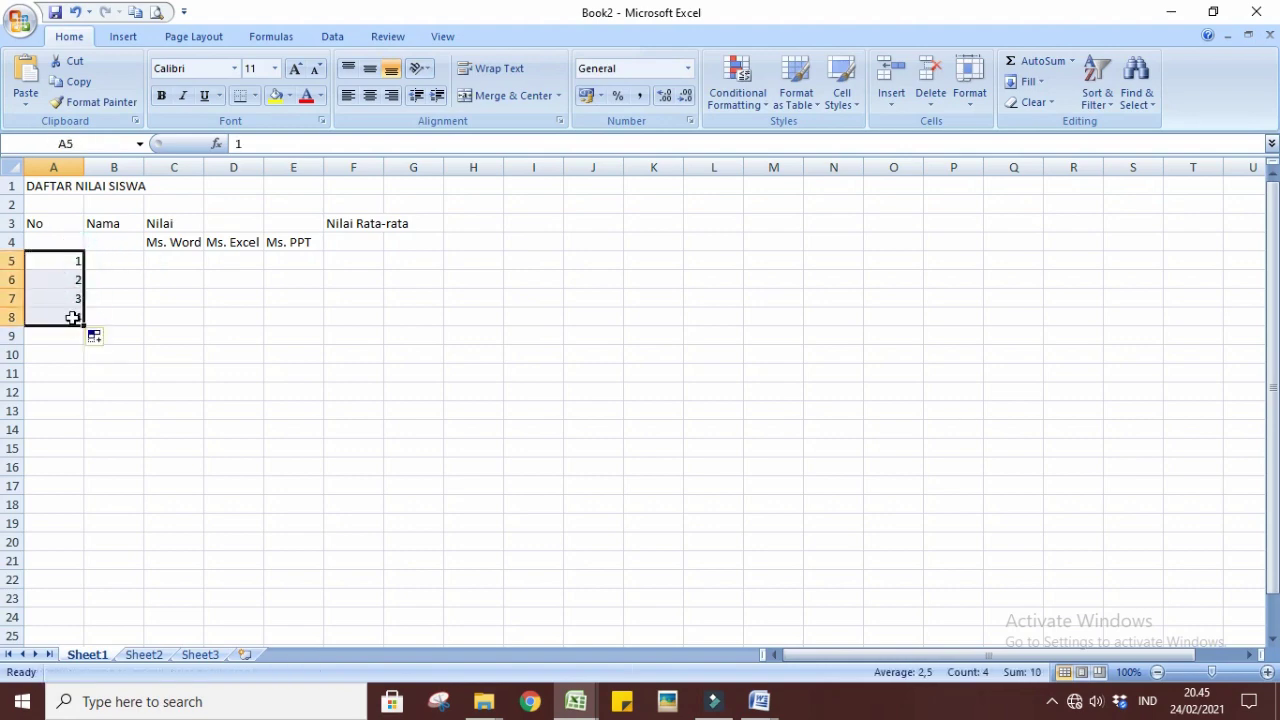
click(200, 318)
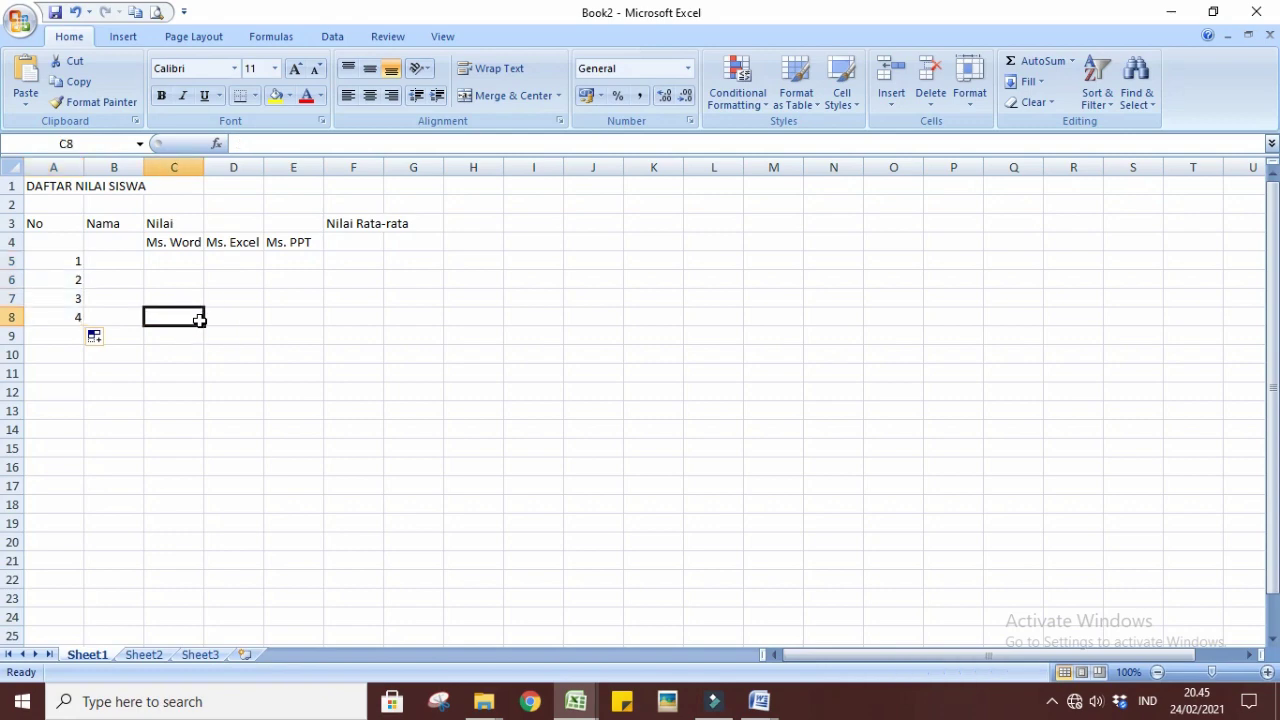
- Enter the four students' names in cells B5 to B8 of the Nama column
click(128, 262)
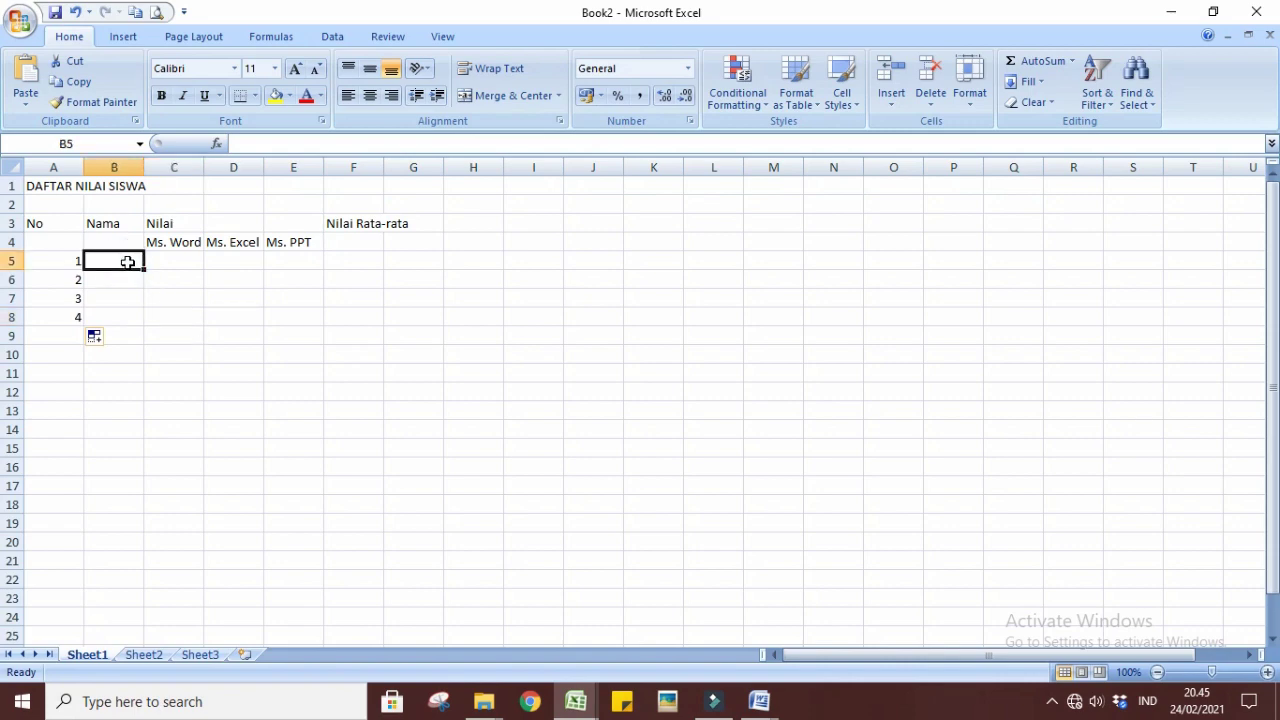
text(Putu)
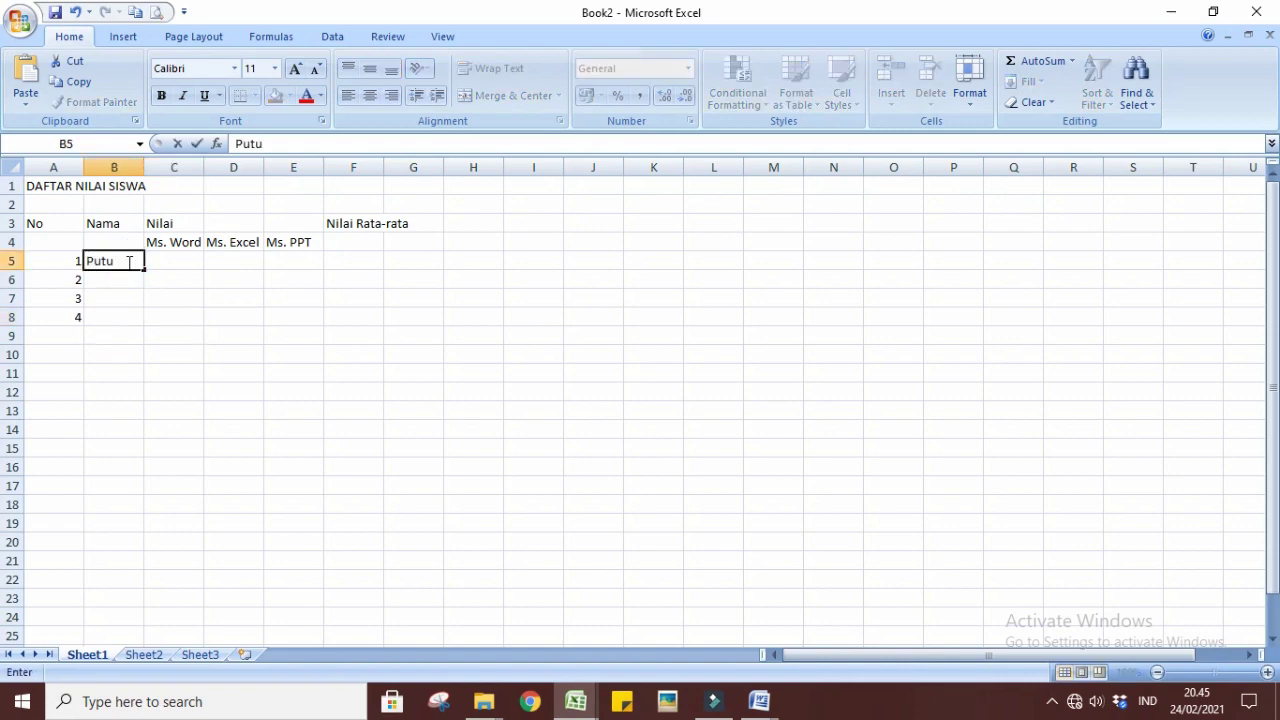
key(Return)
text(Made)
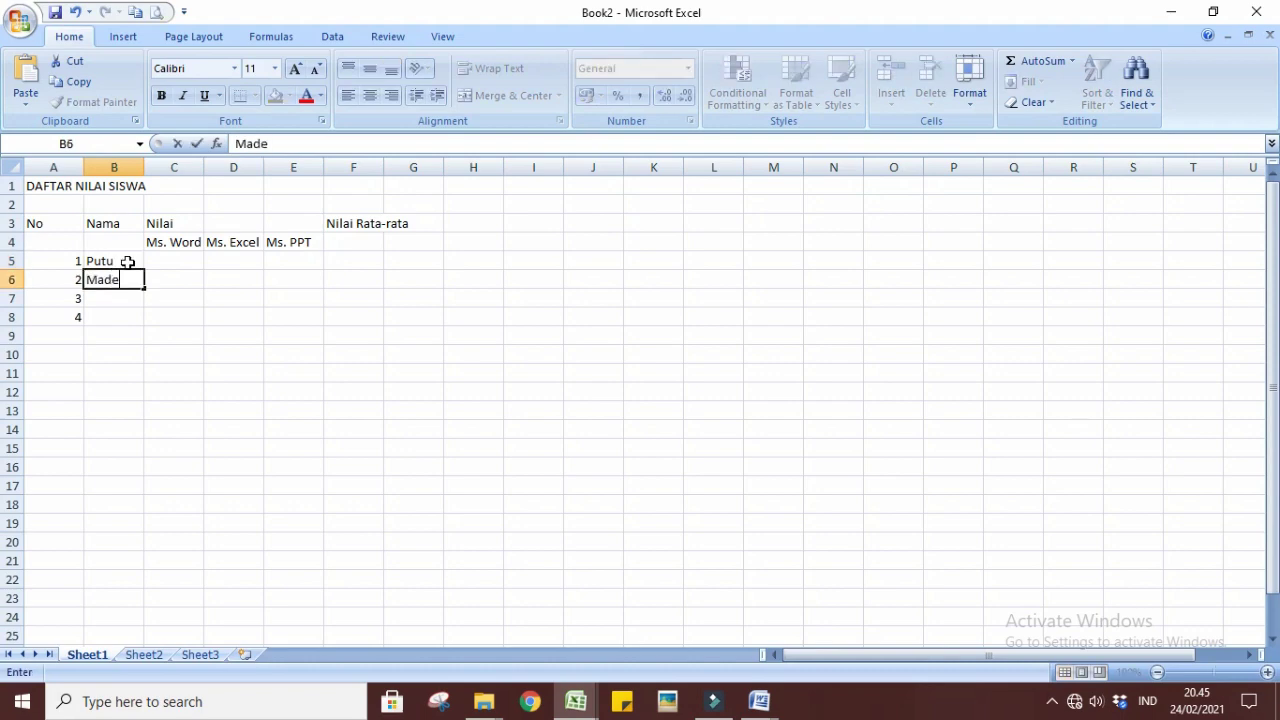
key(Return)
text(Noman)
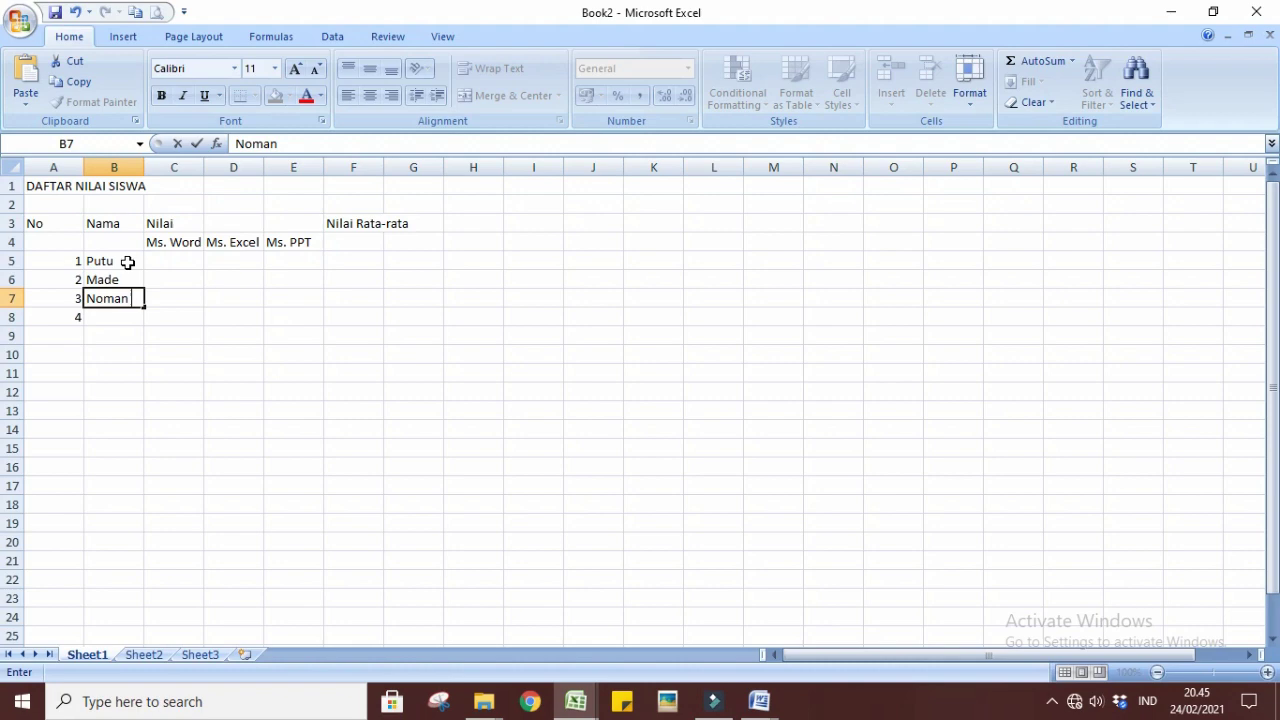
key(Return)
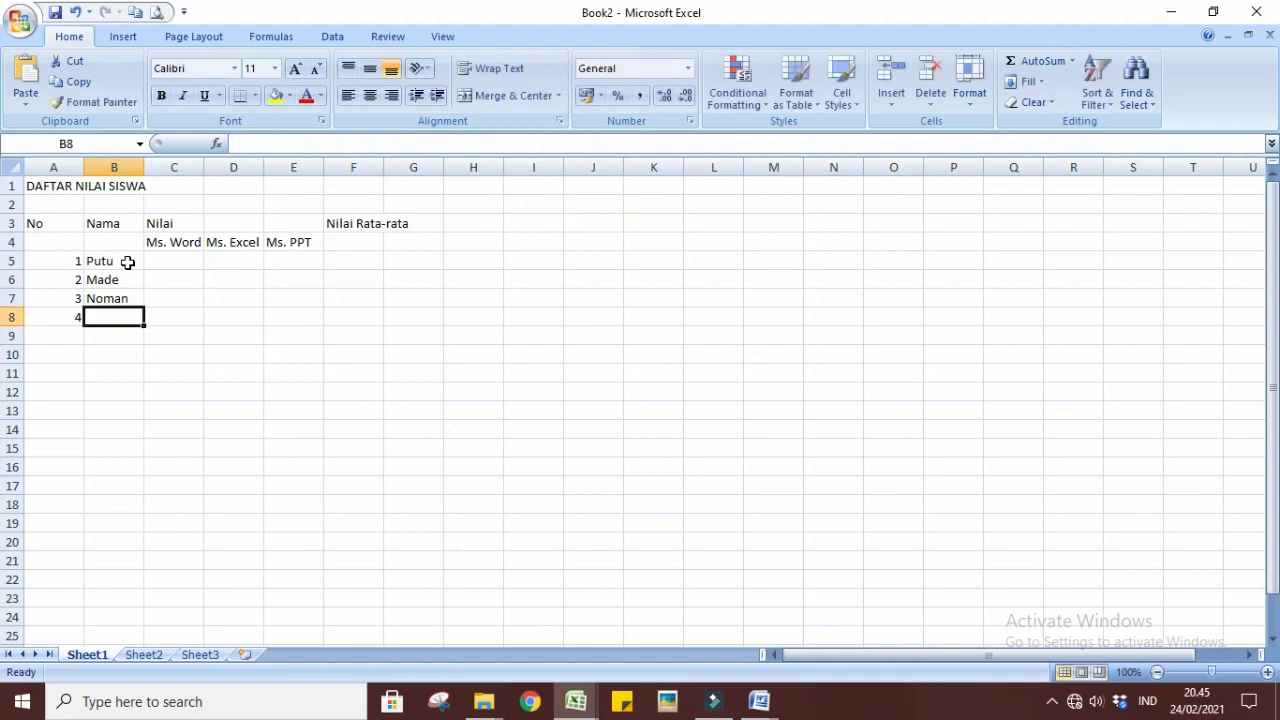
text(K)
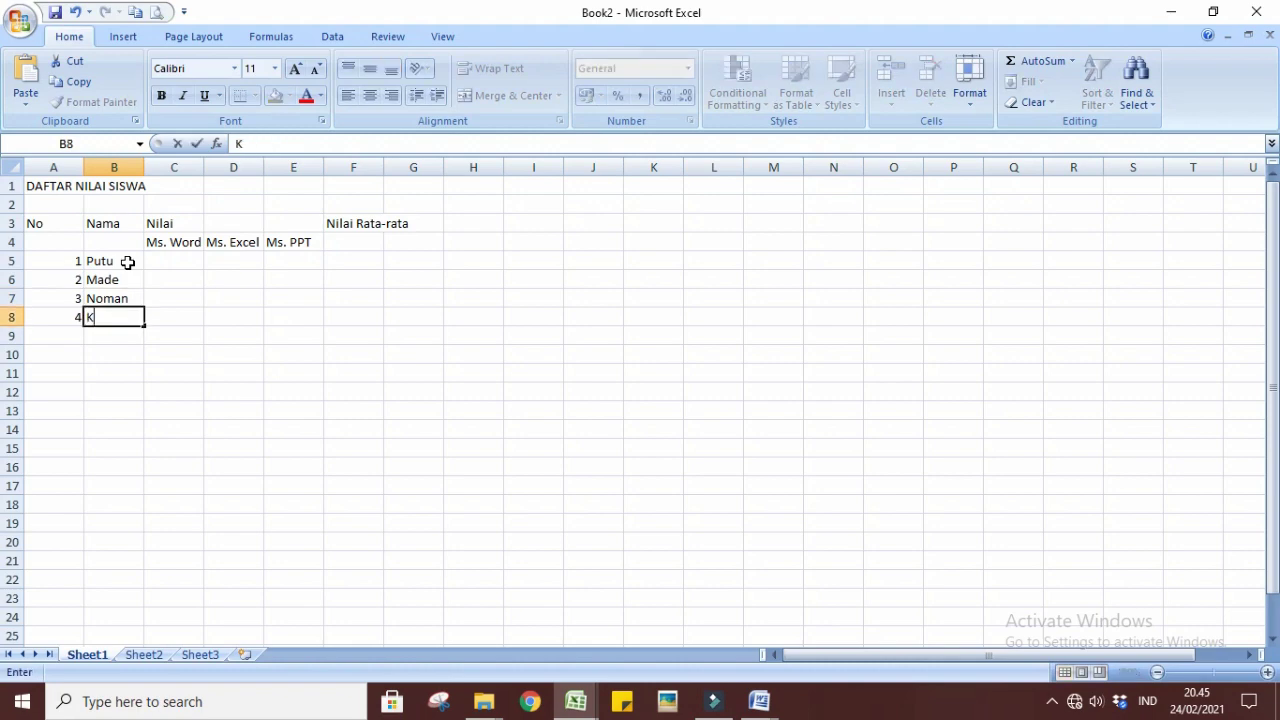
text(etut)
- Correct the student's name in cell B7 by inserting the missing letter y after its first letter
click(101, 299)
double_click(98, 299)
text(y)
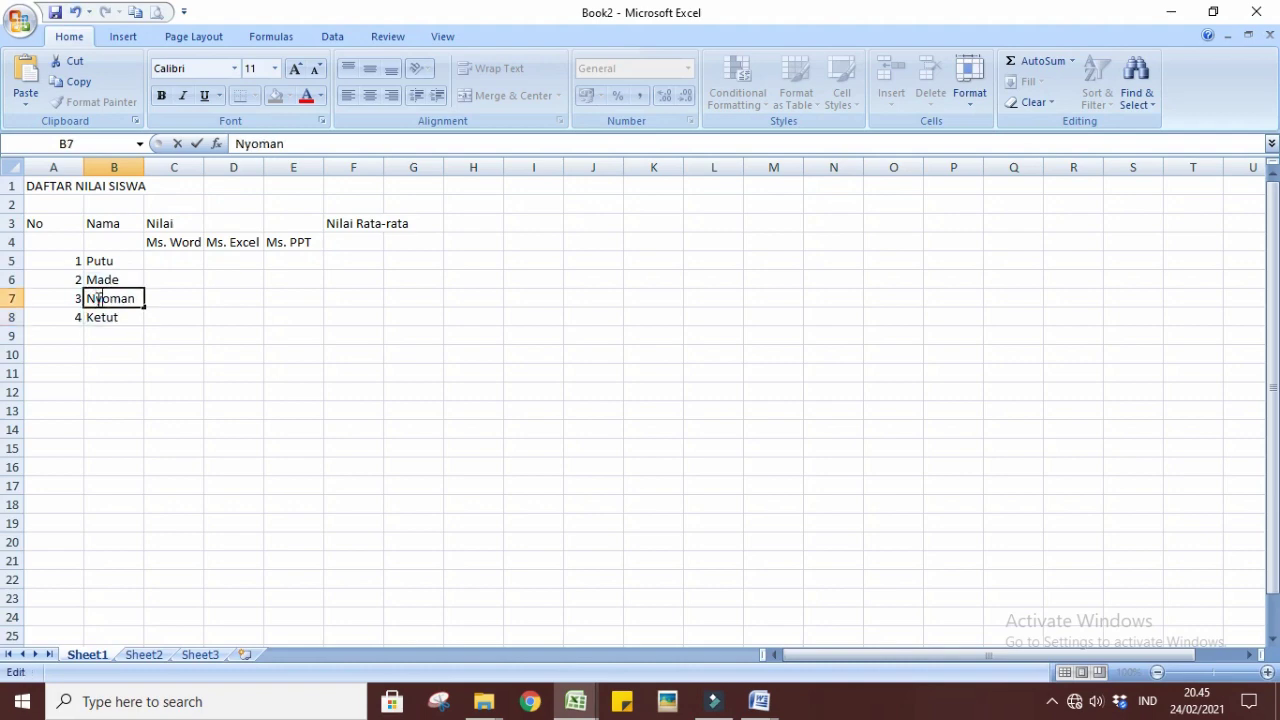
- Enter the Ms. Word grades 90, 80, 80 and 85 in cells C5 to C8
click(158, 257)
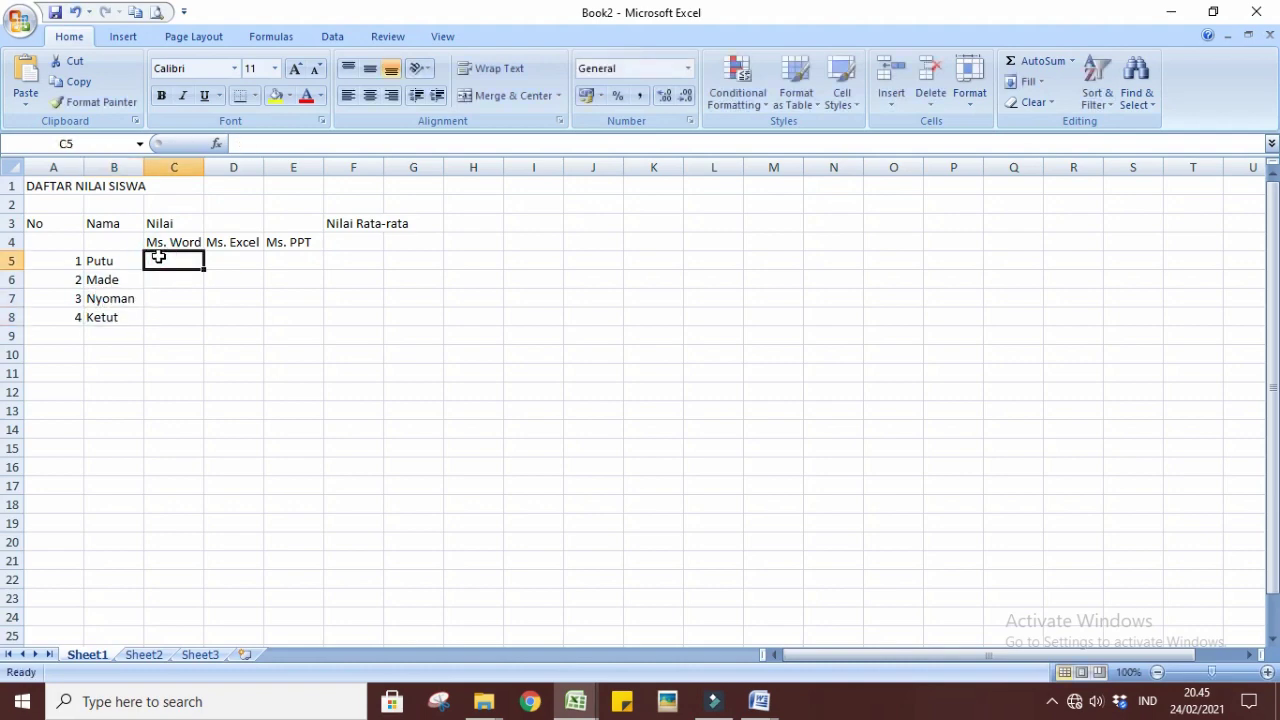
text(90)
key(Return)
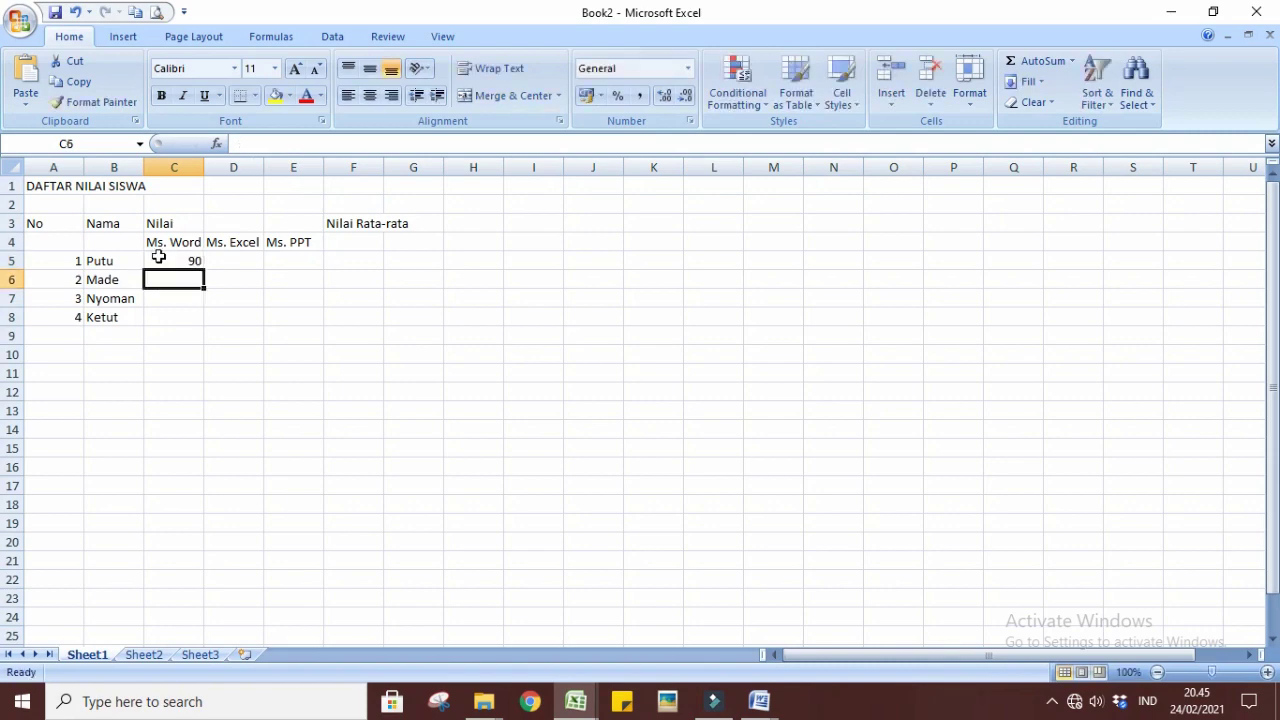
text(80)
key(Return)
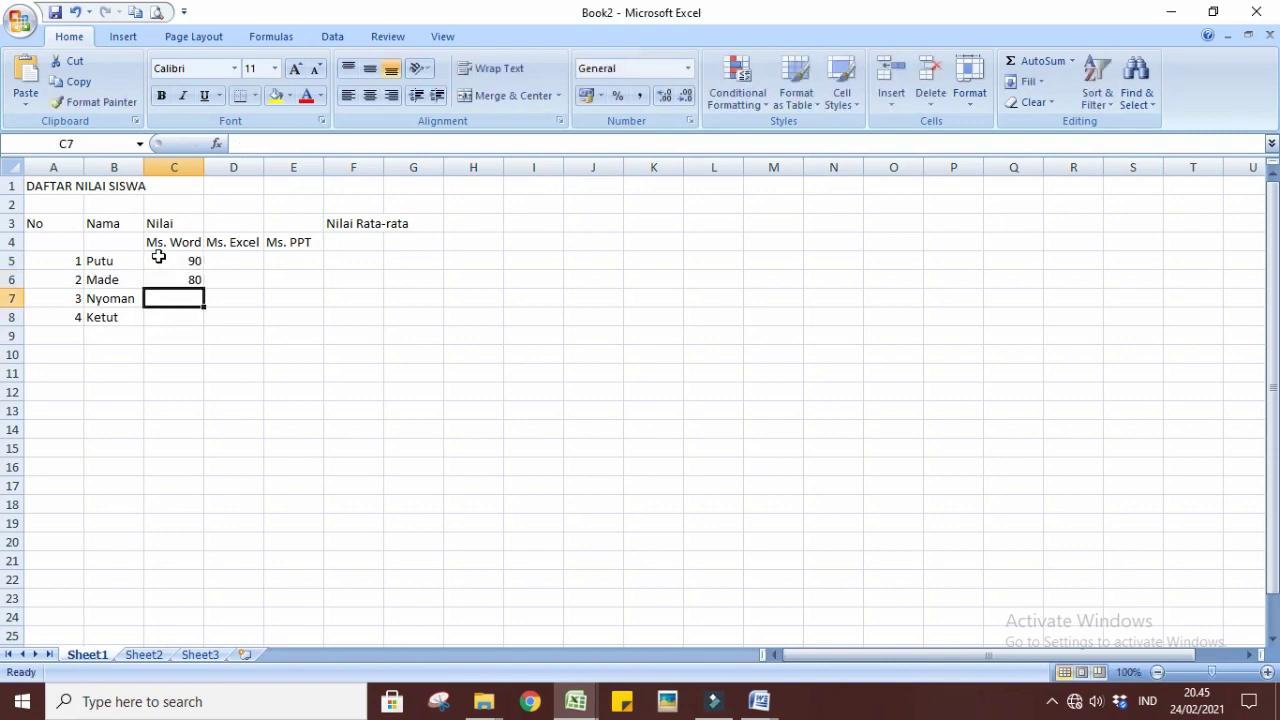
text(80)
key(Return)
text(85)
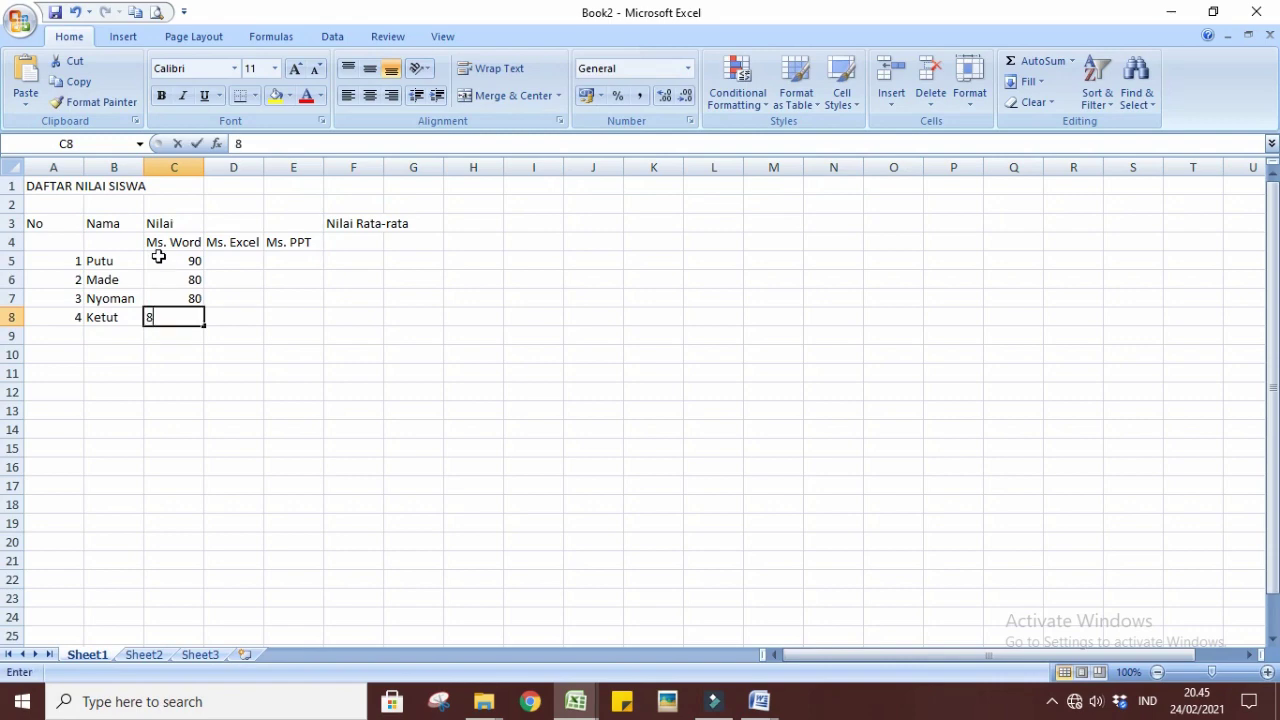
key(Tab)
- Enter the Ms. Excel grades 90, 85, 80 and 80 in cells D5 to D8
key(Up)
key(Up)
key(Up)
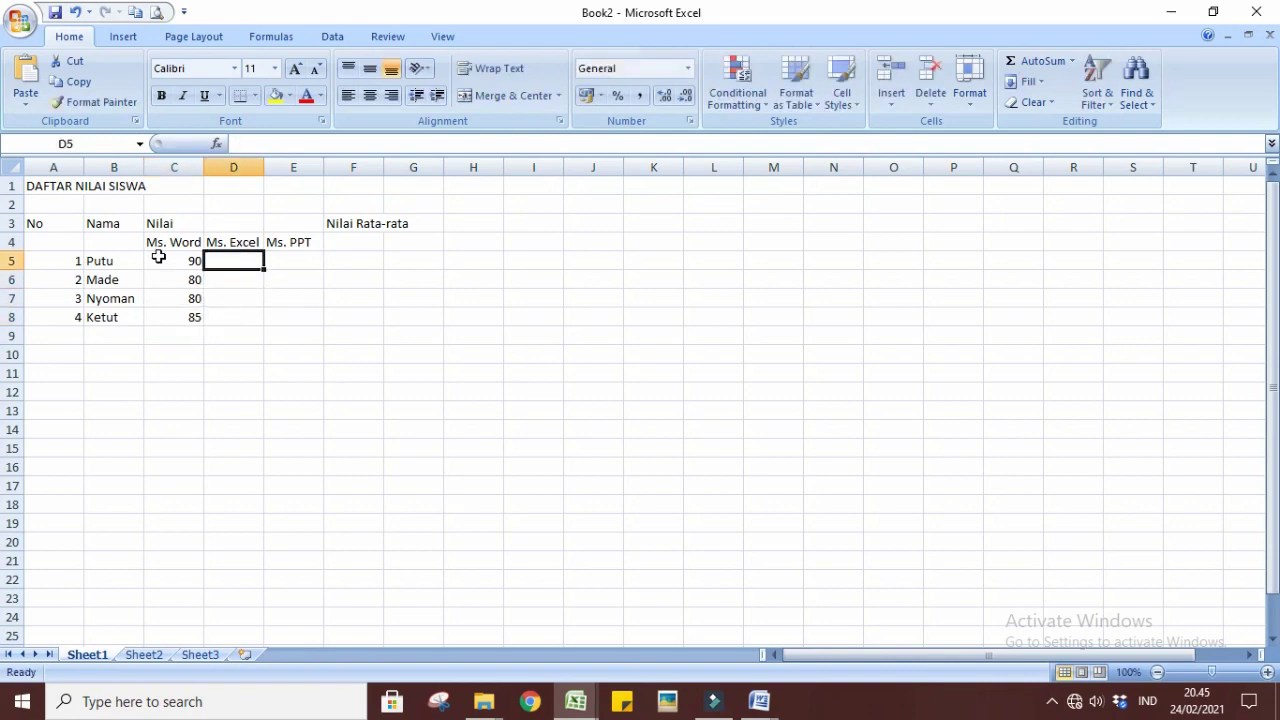
text(90)
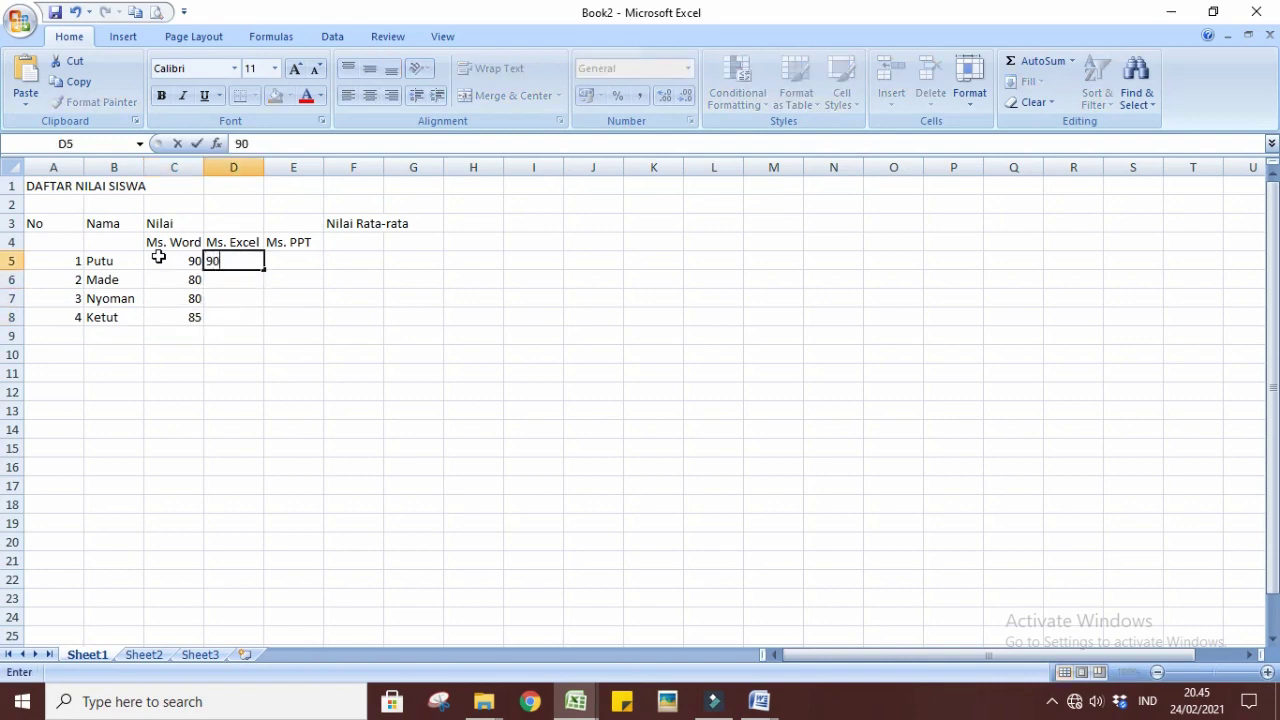
key(Return)
text(85)
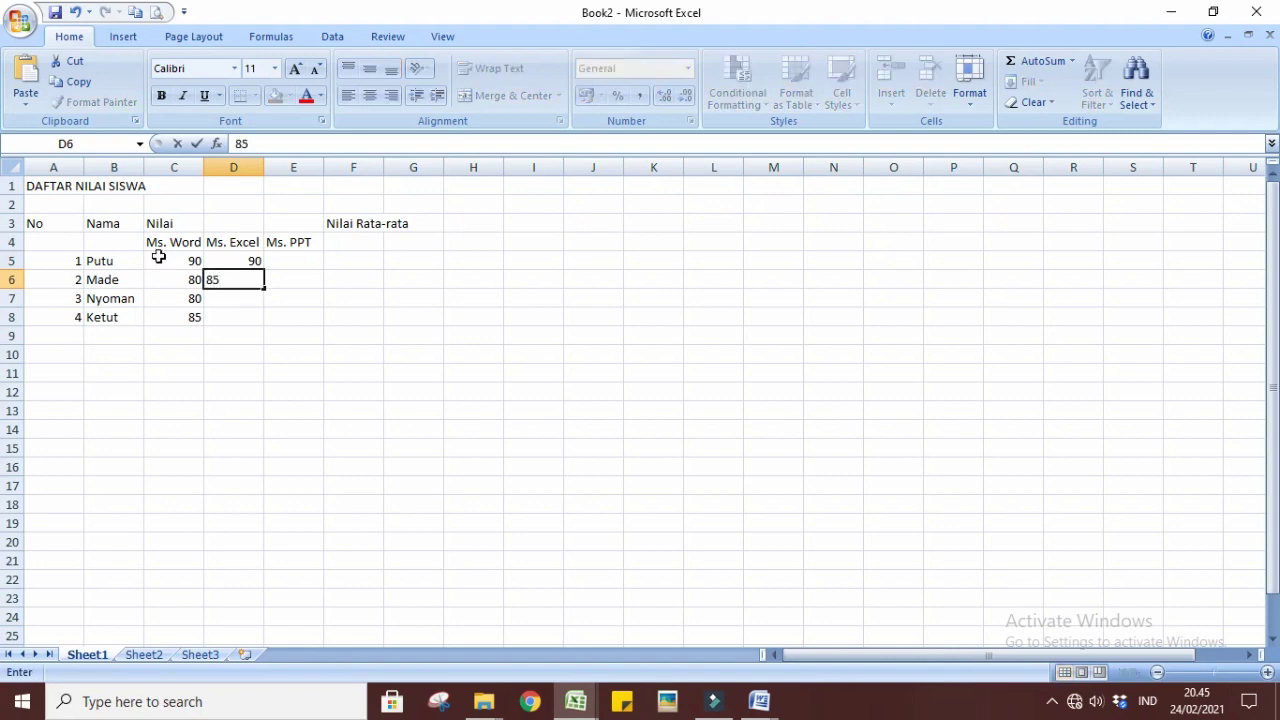
key(Return)
text(80)
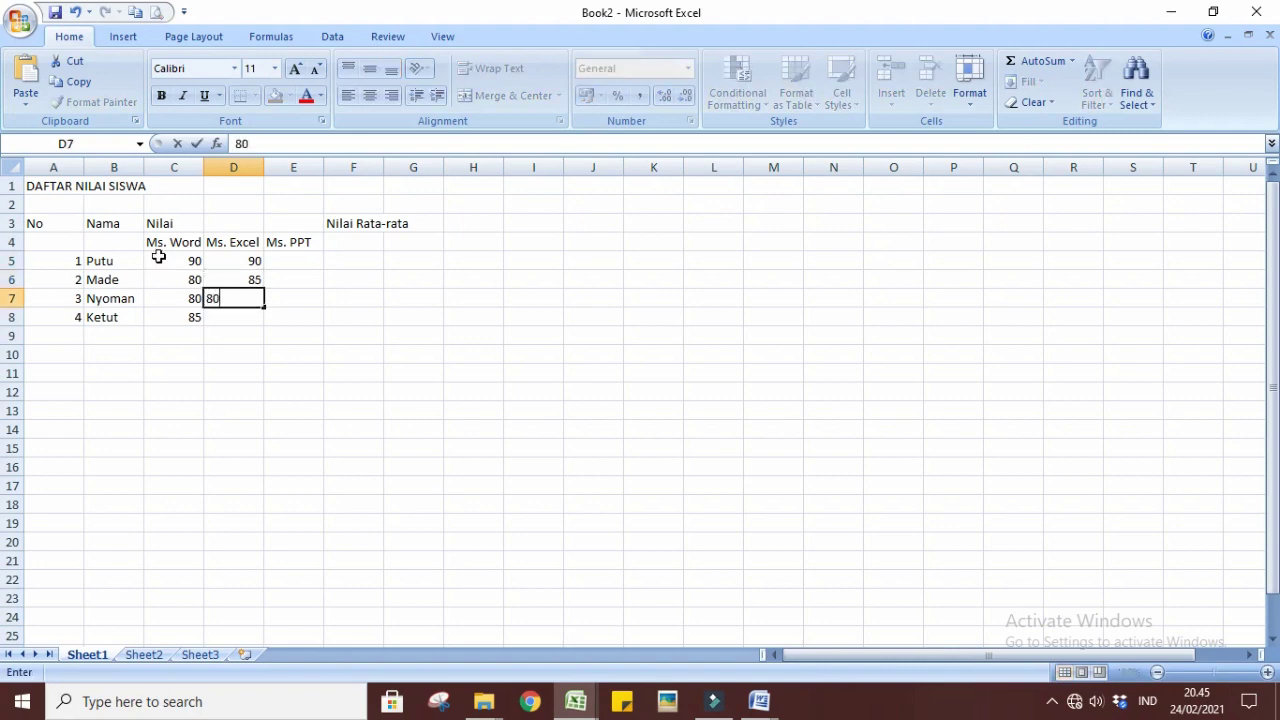
key(Return)
text(80)
key(Tab)
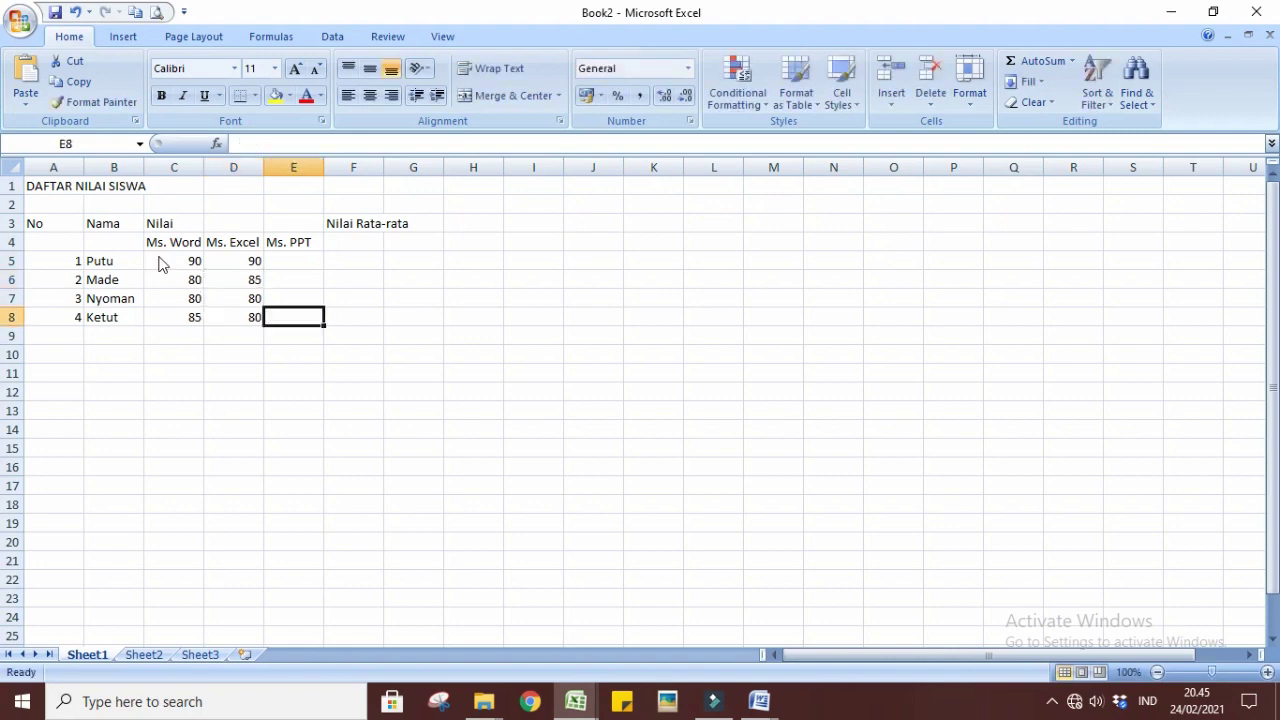
- Enter the Ms. PPT grades 90, 90, 80 and 90 in cells E5 to E8
key(Up)
key(Up)
key(Up)
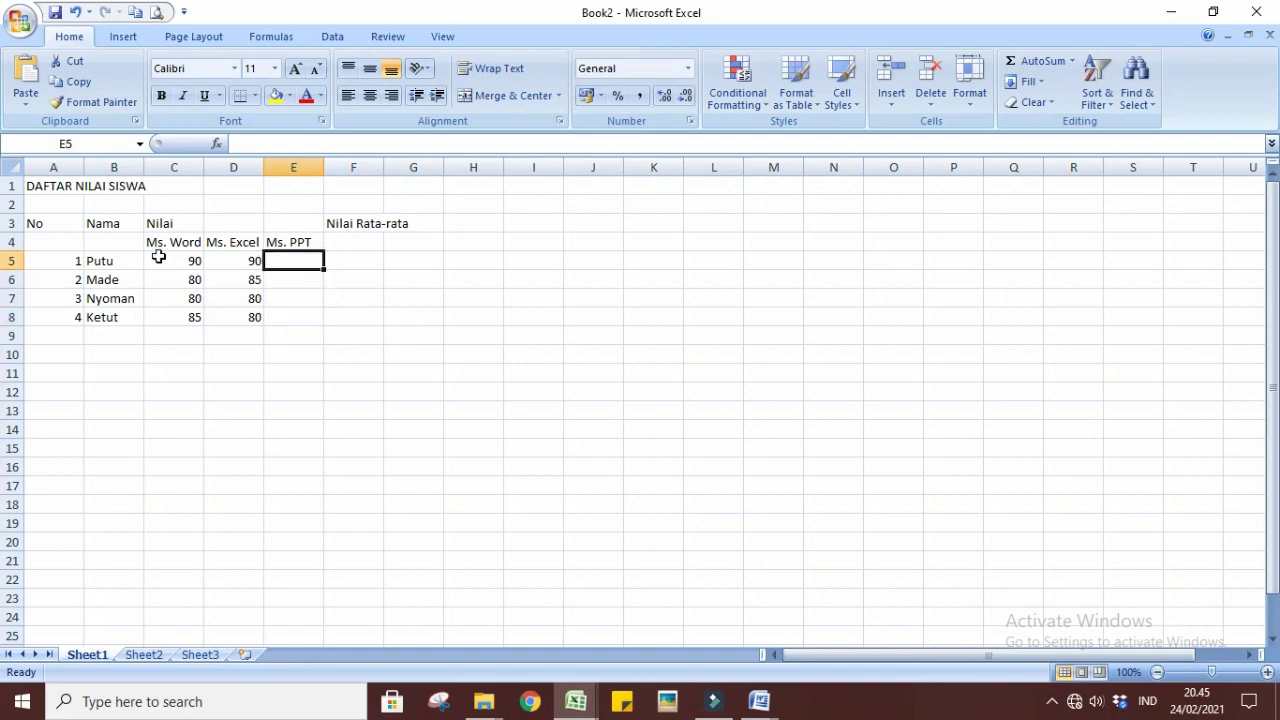
text(90)
key(Return)
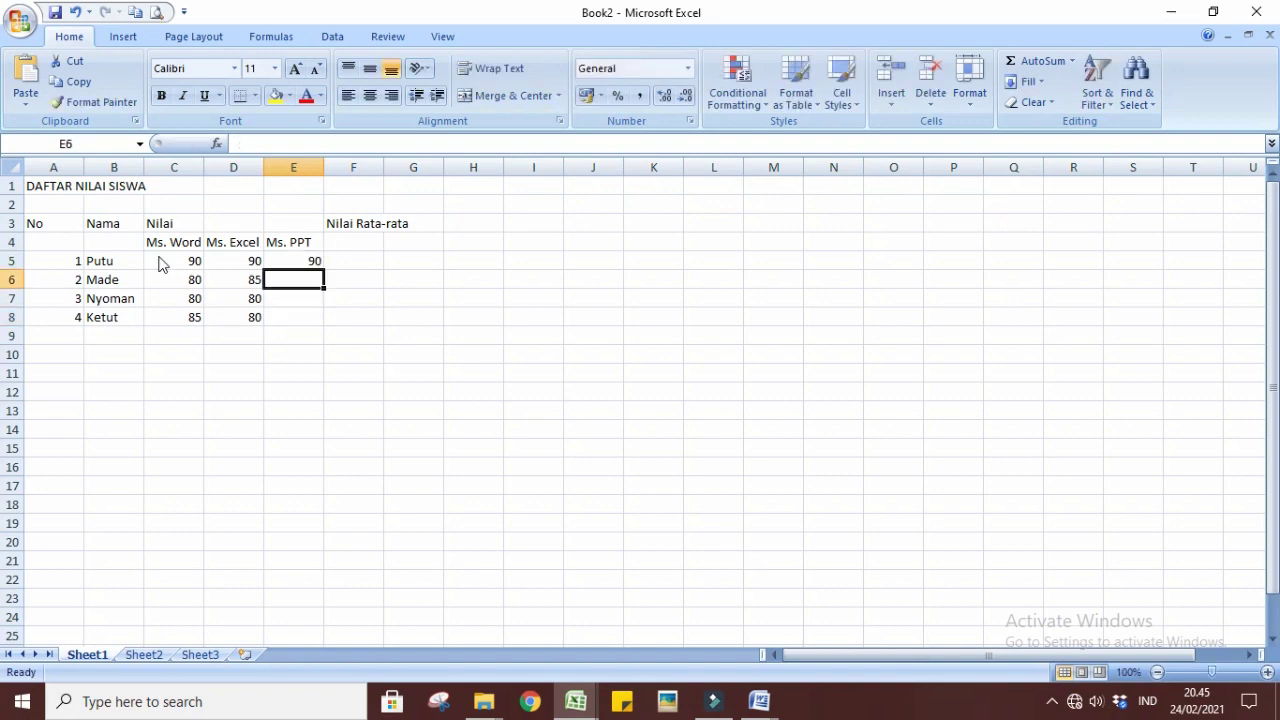
text(90)
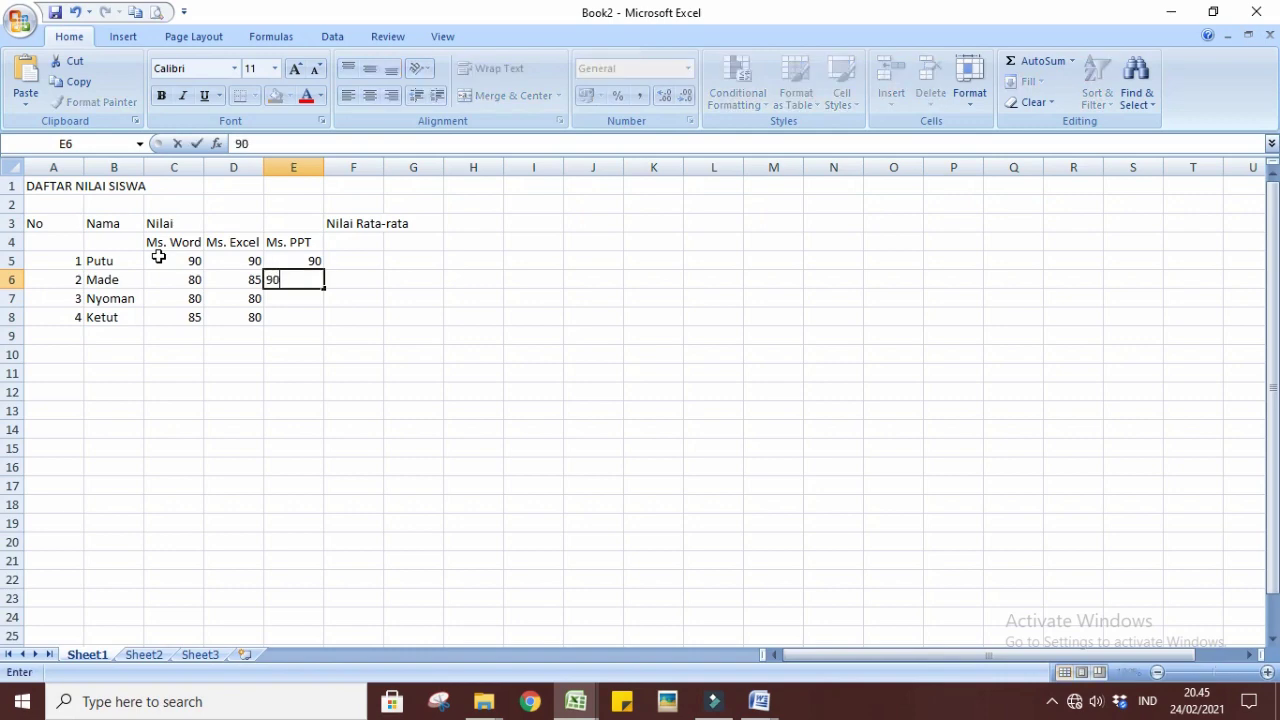
key(Return)
text(80)
key(Return)
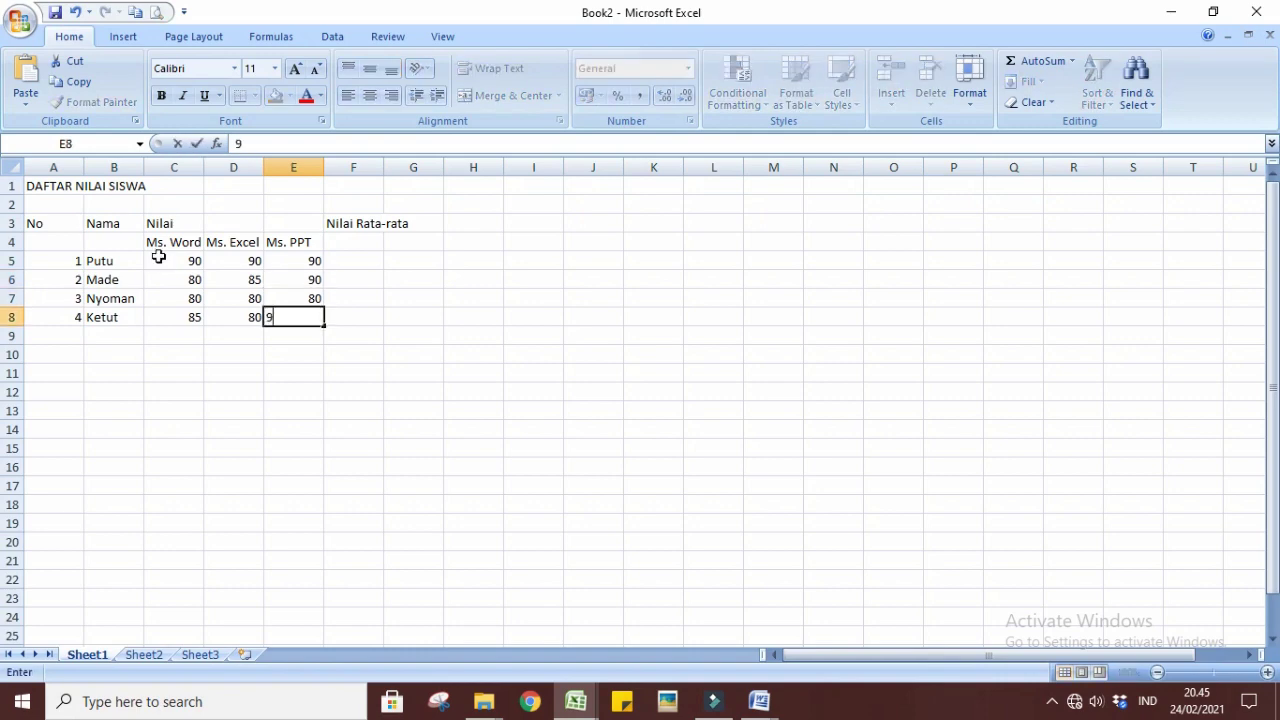
text(90)
key(Tab)
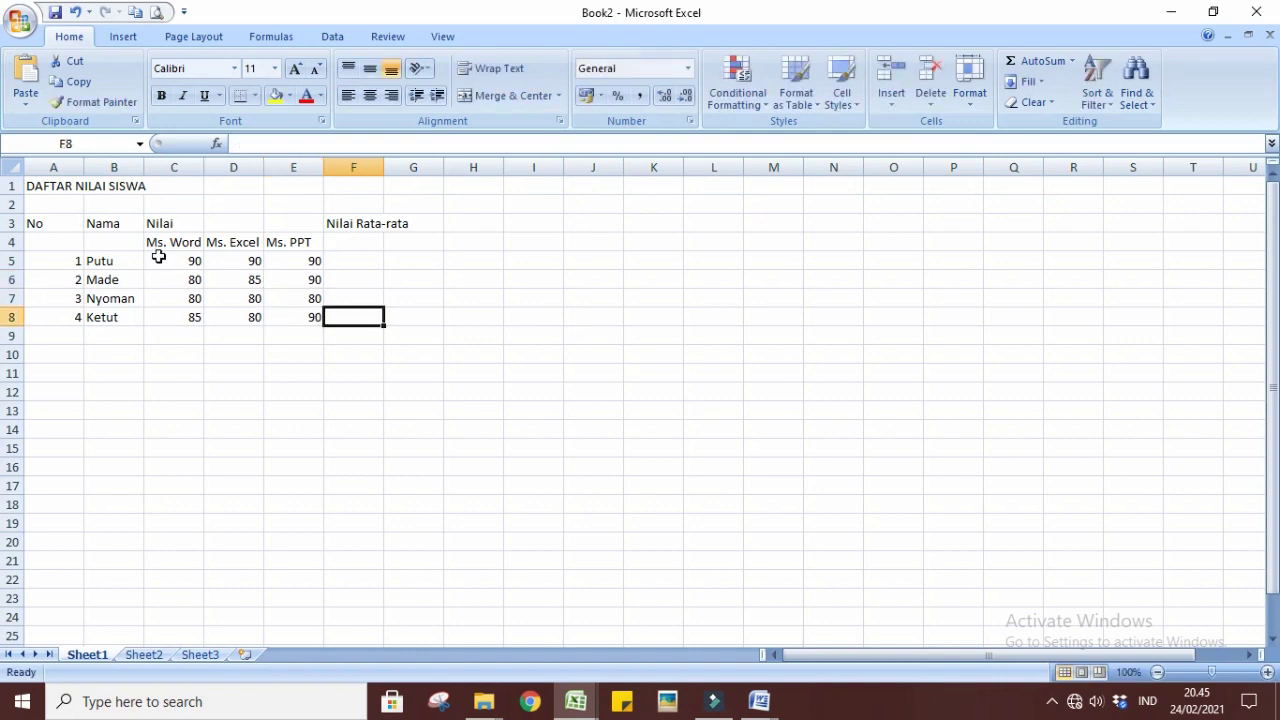
- Enter the row labels Nilai Tertinggi in cell A9 and Nilai Terendah in cell A10
key(Down)
key(Left)
key(Left)
key(Left)
key(Left)
key(Left)
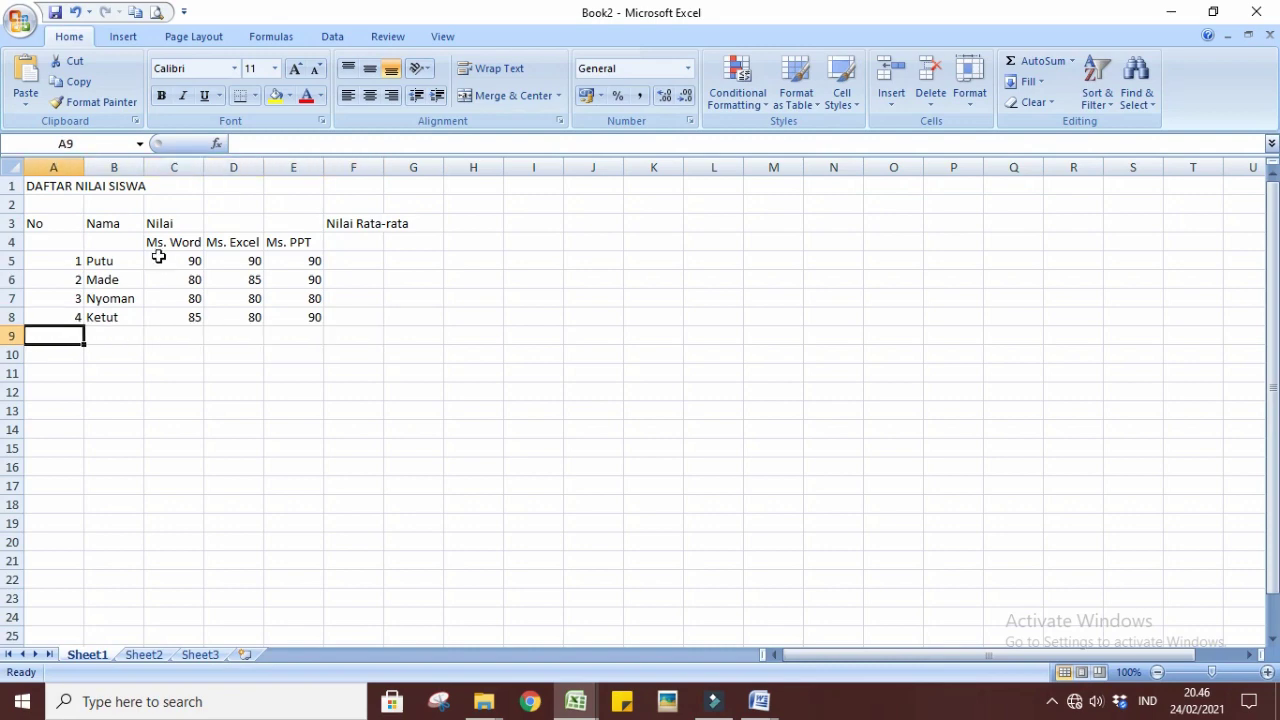
text(N)
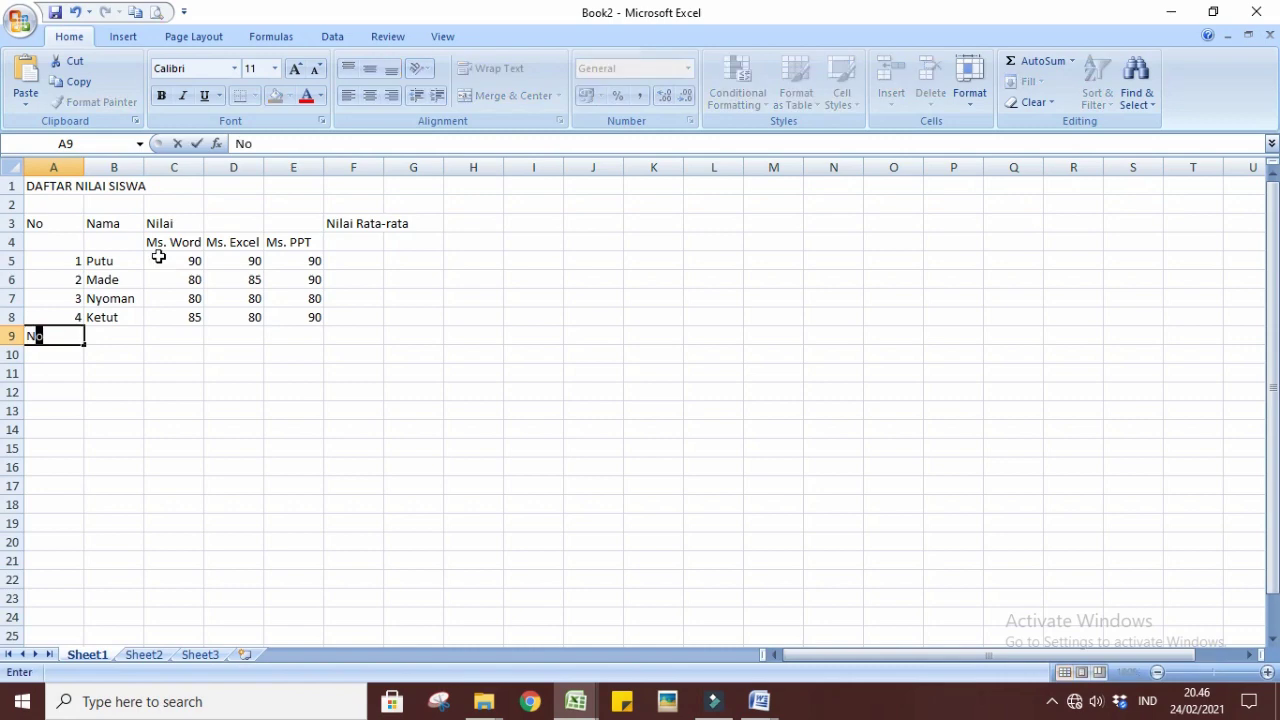
text(ilai Terte)
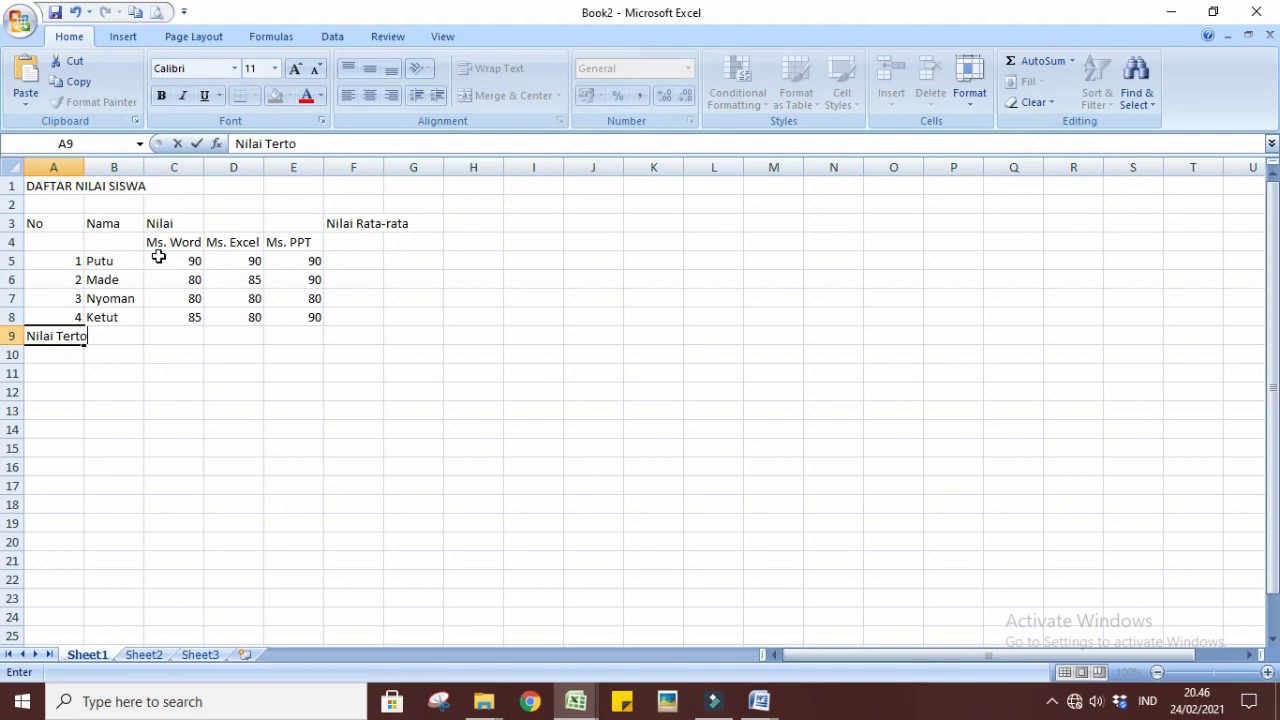
key(BackSpace)
text(inggi)
key(Return)
text(Nilai Te)
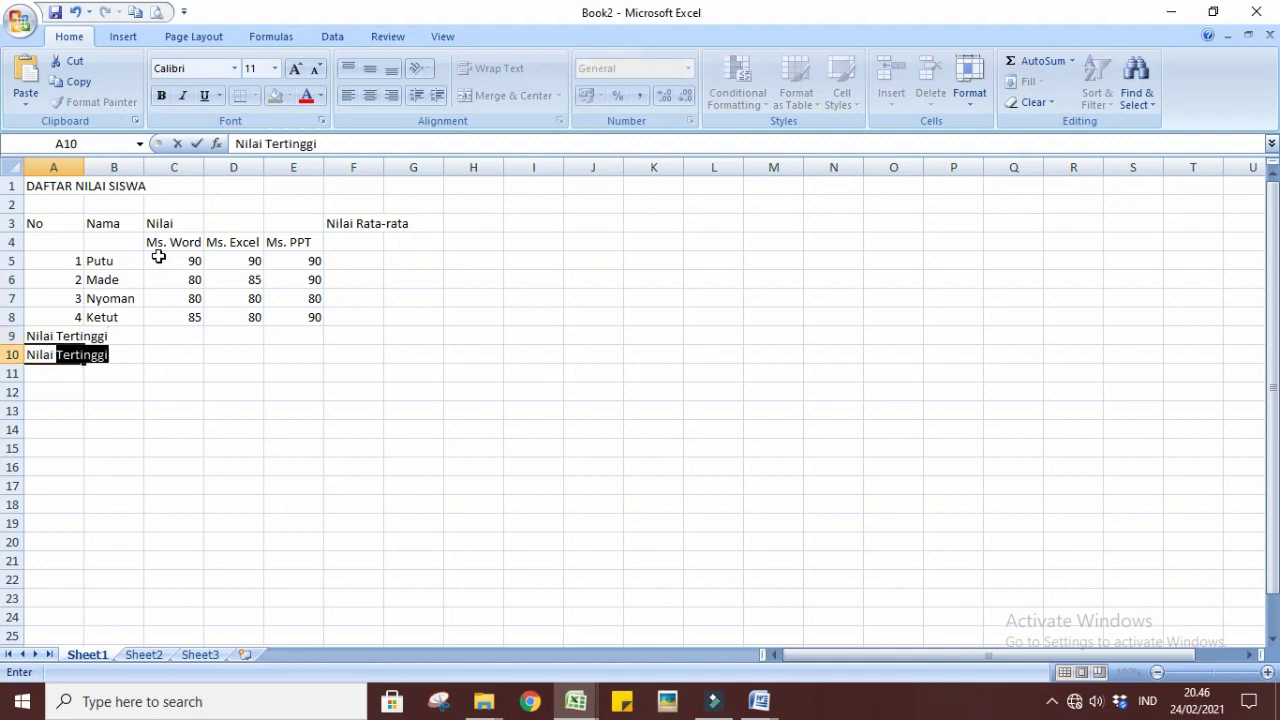
text(rendah)
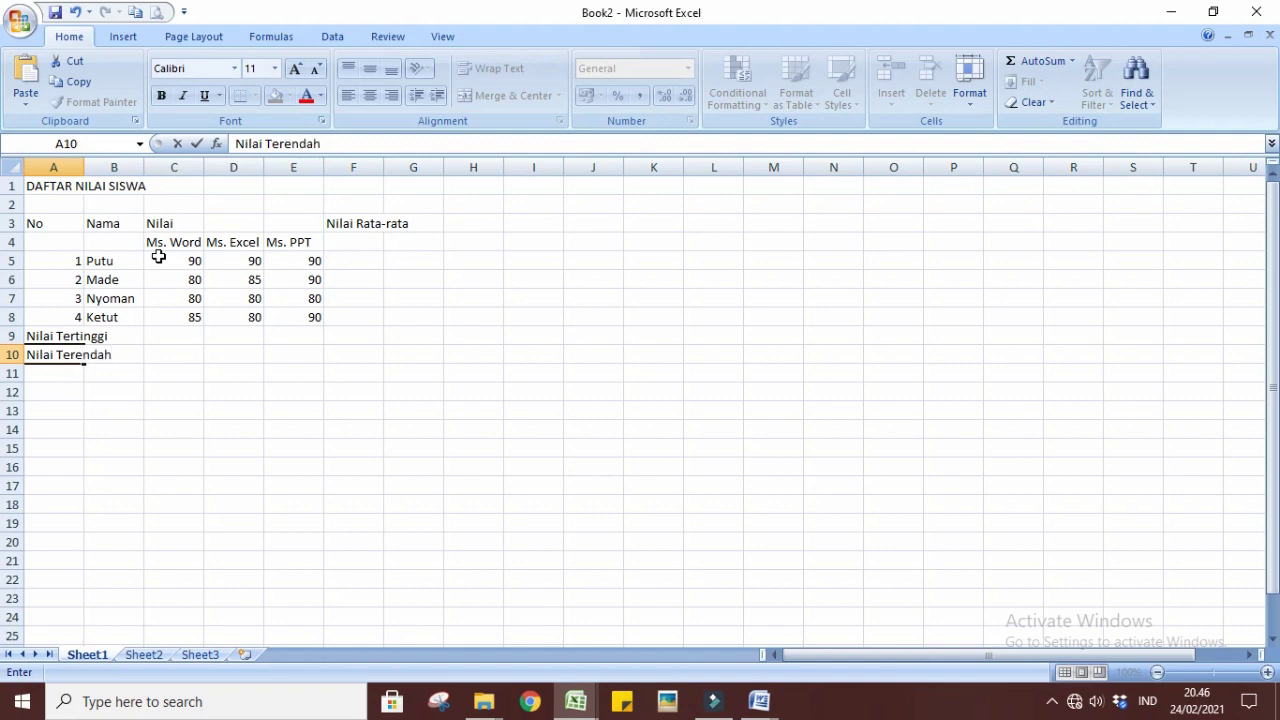
key(Tab)
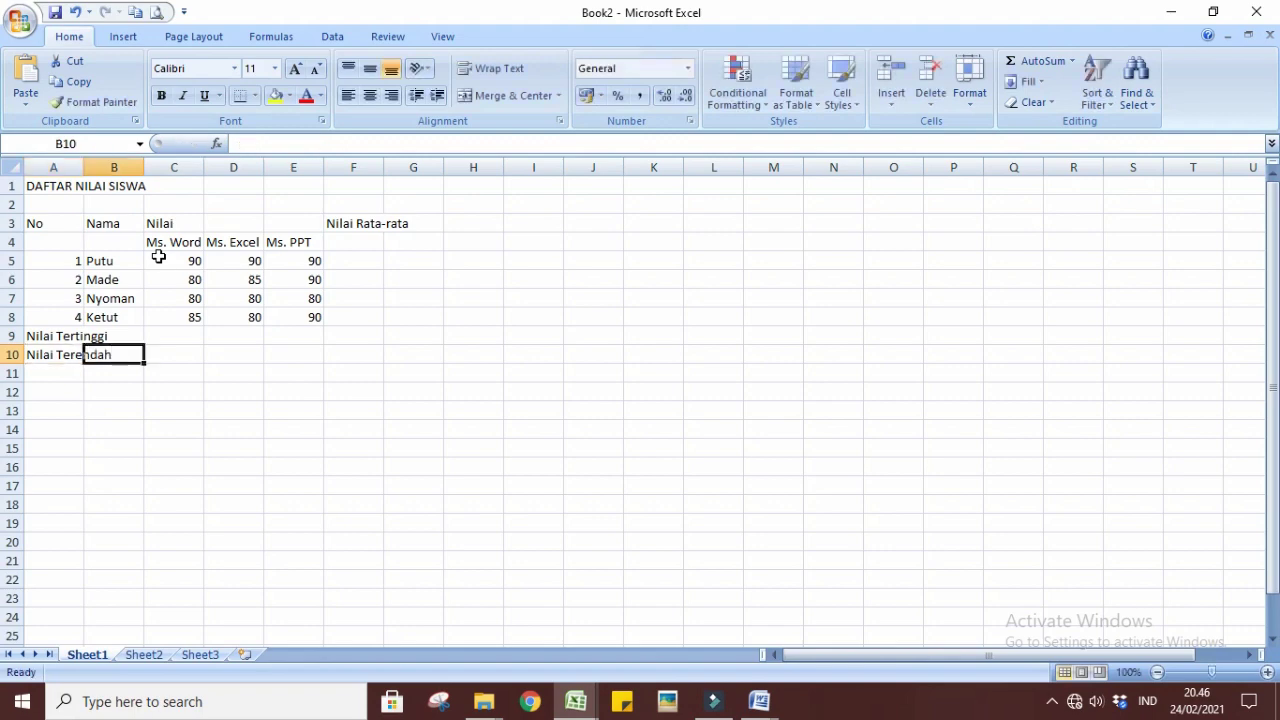
- Set the font of the whole sheet to Times New Roman at size 12
click(266, 445)
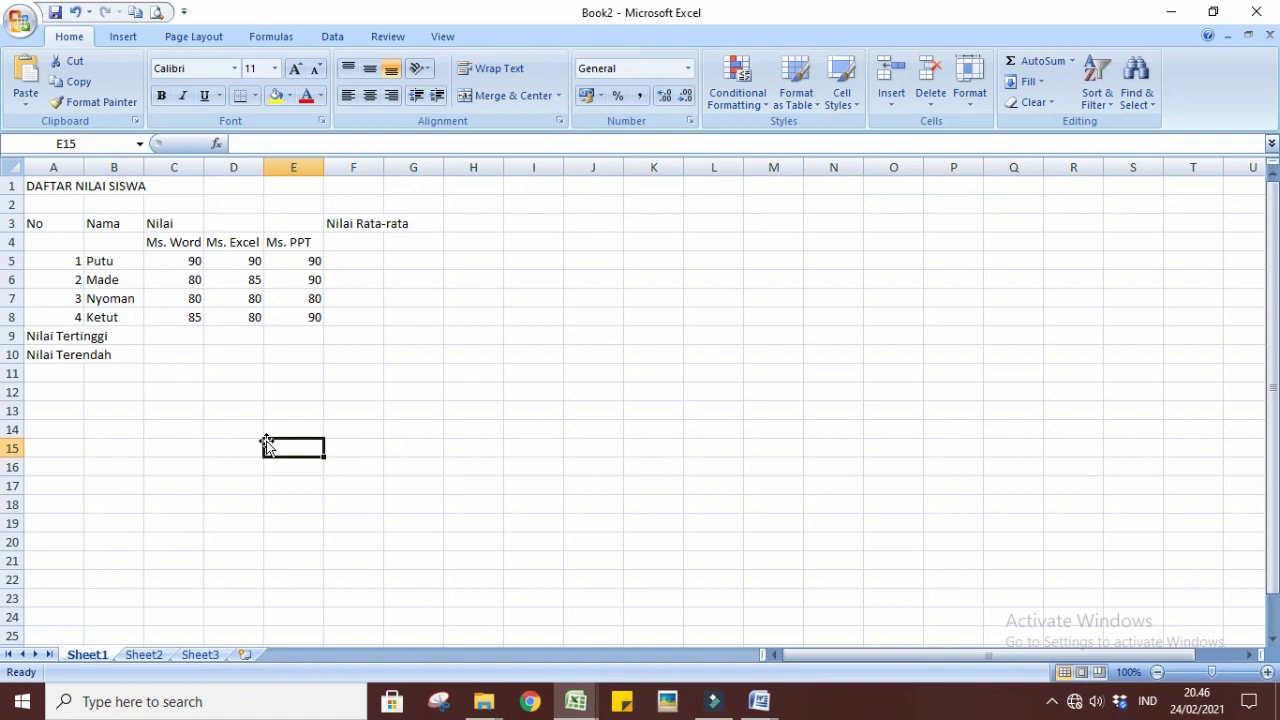
key(ctrl+a)
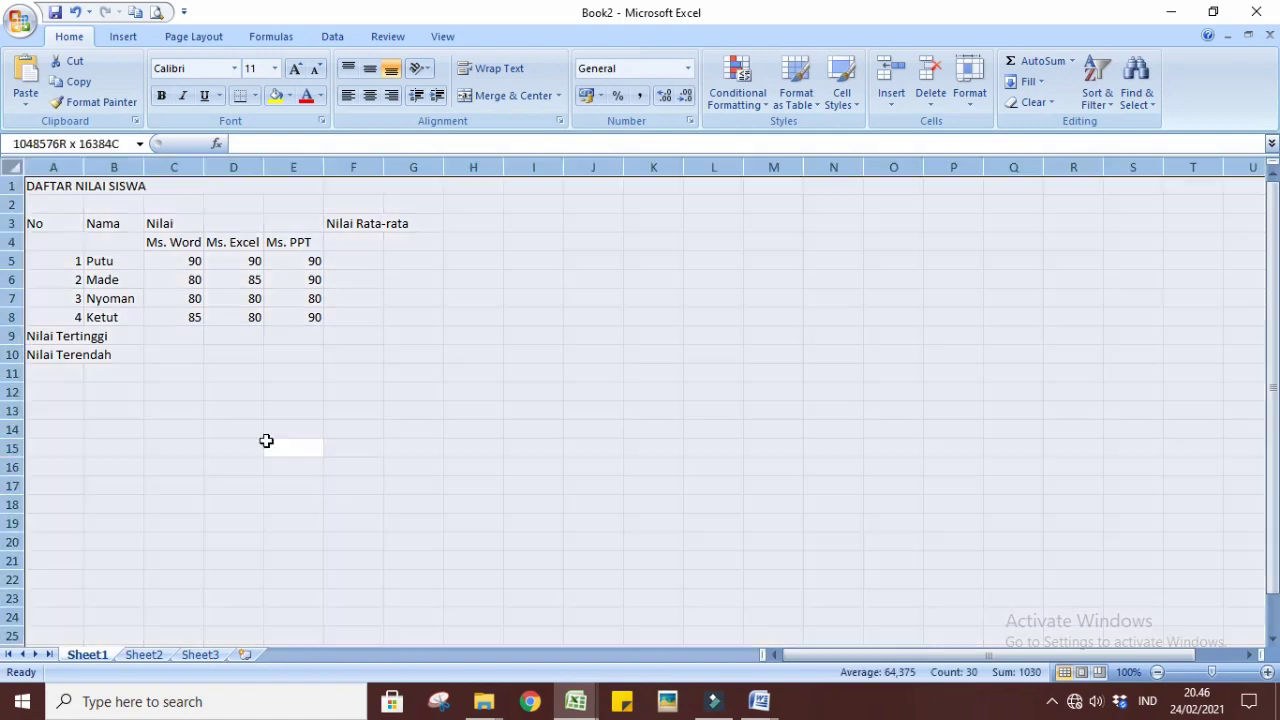
click(234, 68)
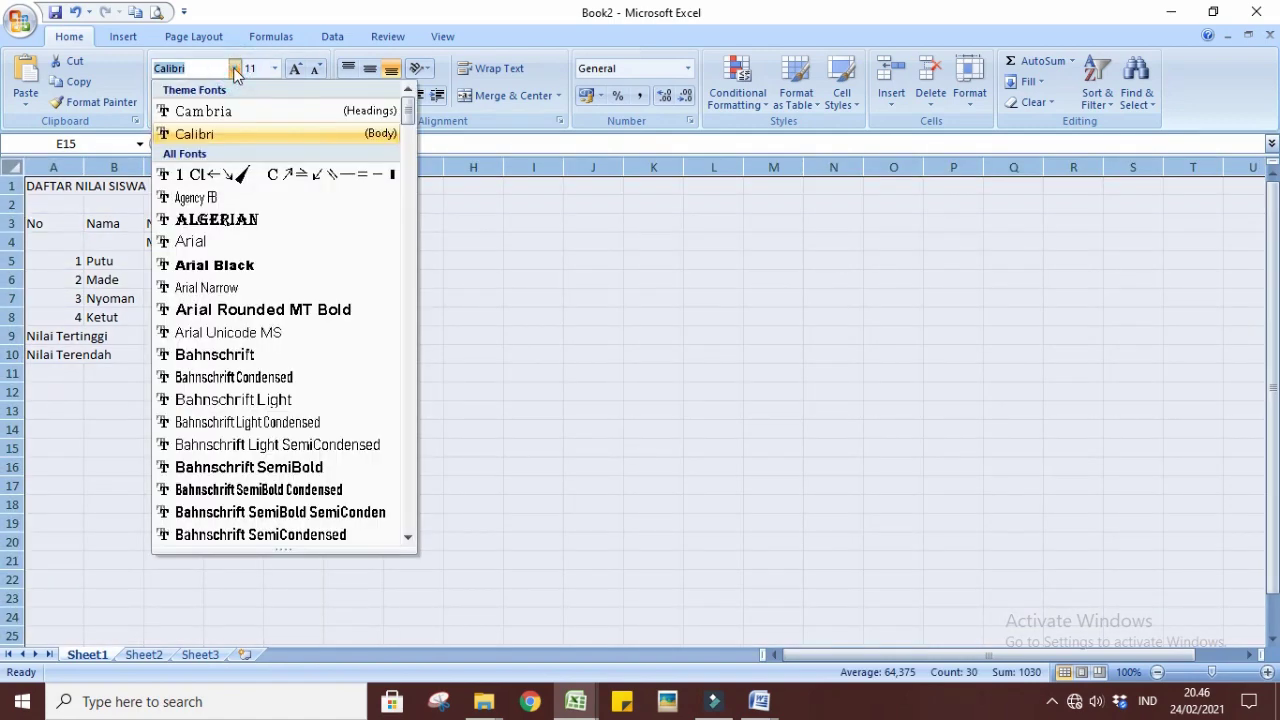
text(Times New Rom)
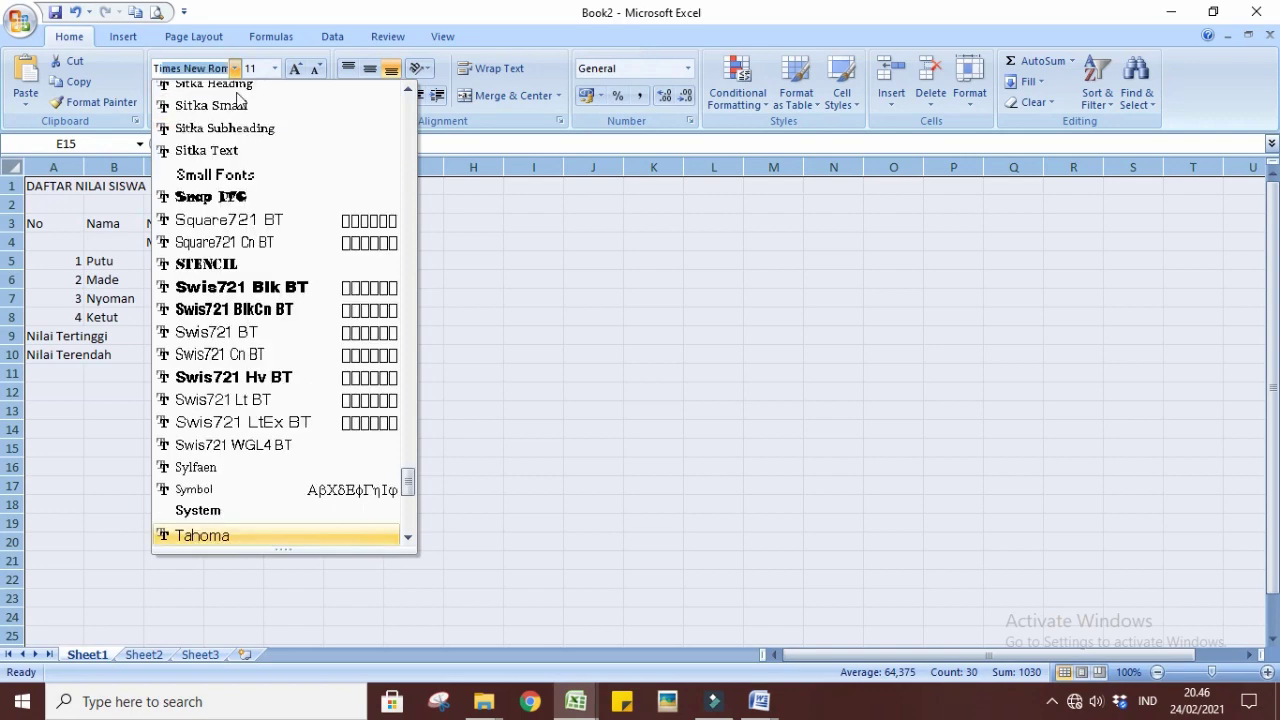
key(Return)
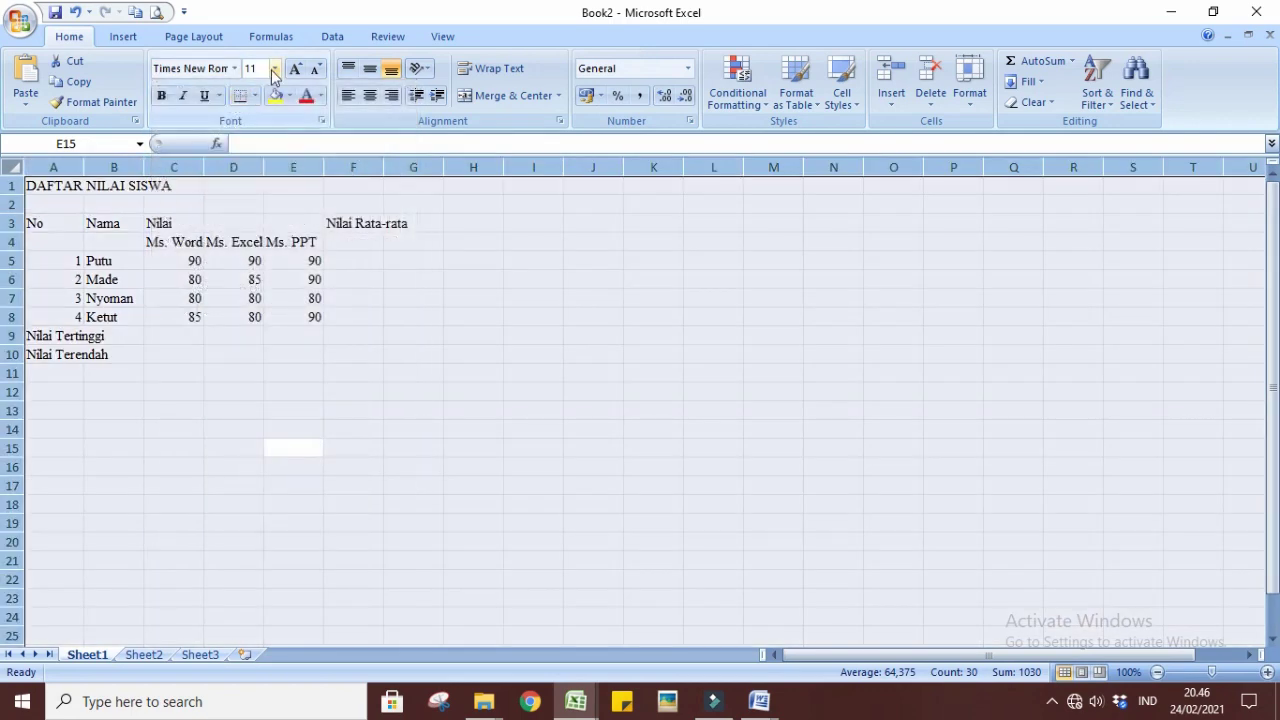
click(274, 68)
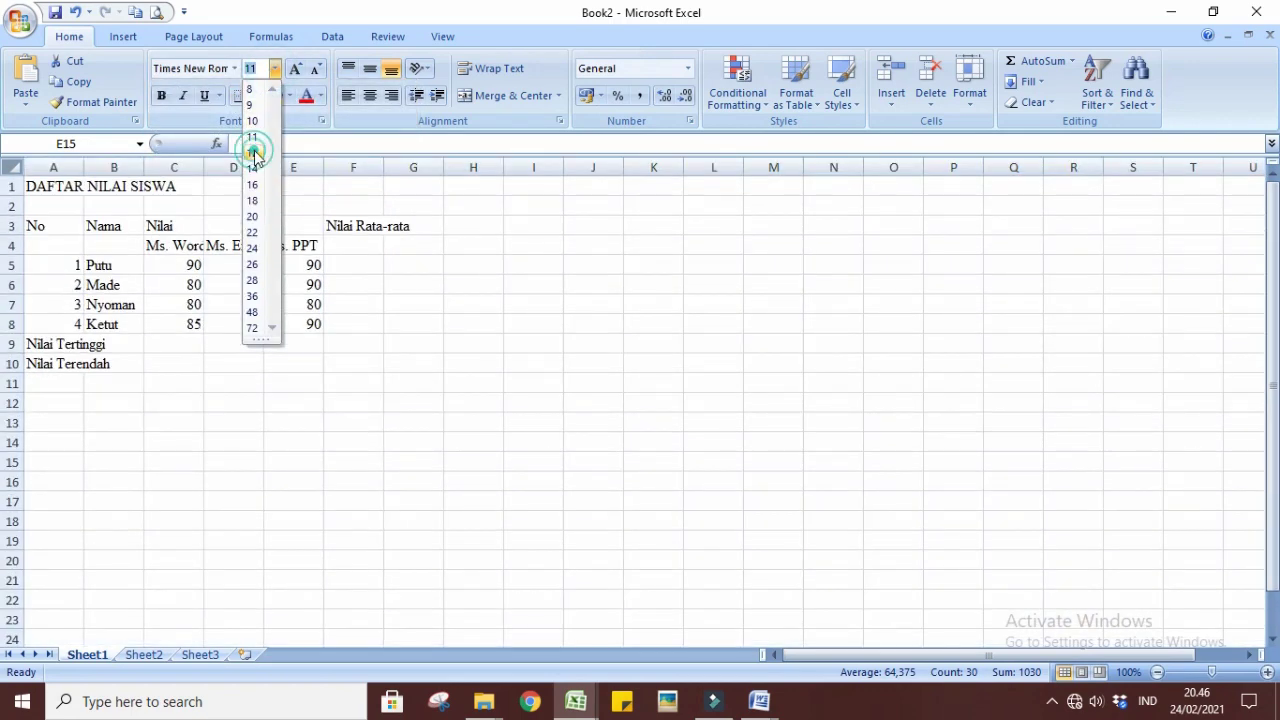
click(253, 152)
click(298, 390)
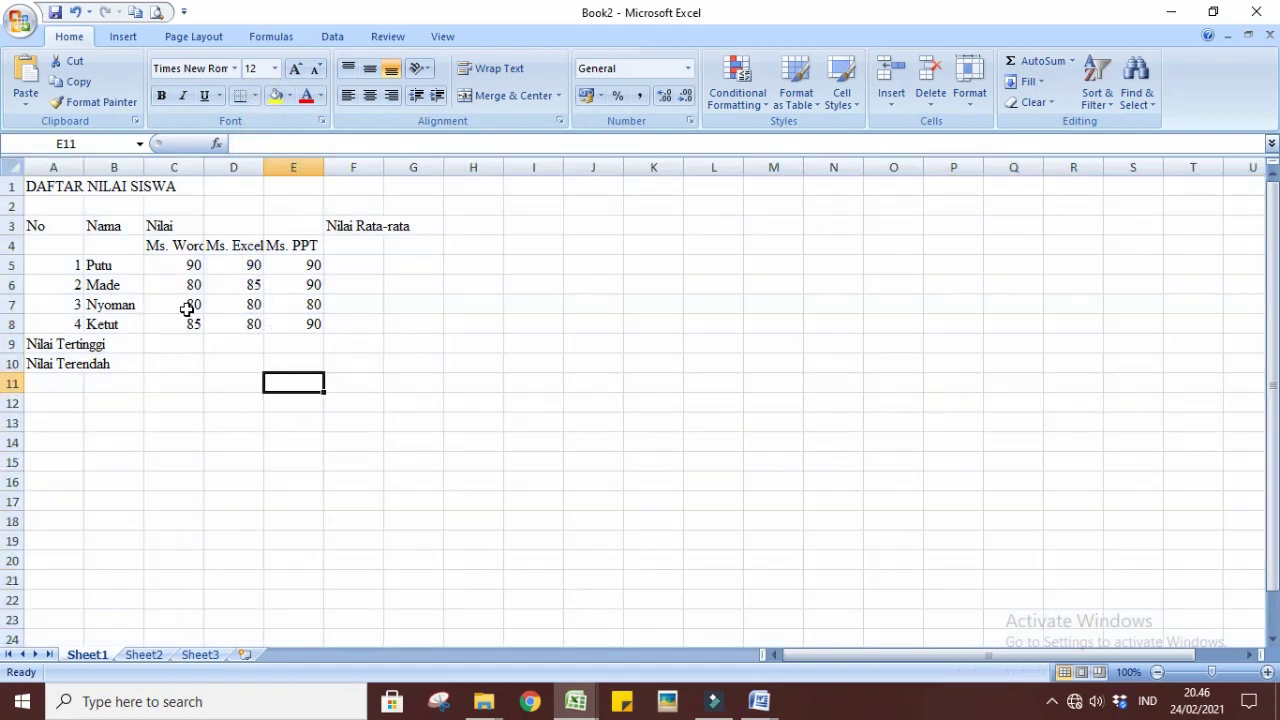
- Merge and center the title DAFTAR NILAI SISWA across cells A1 to F1 and make it bold
click(52, 190)
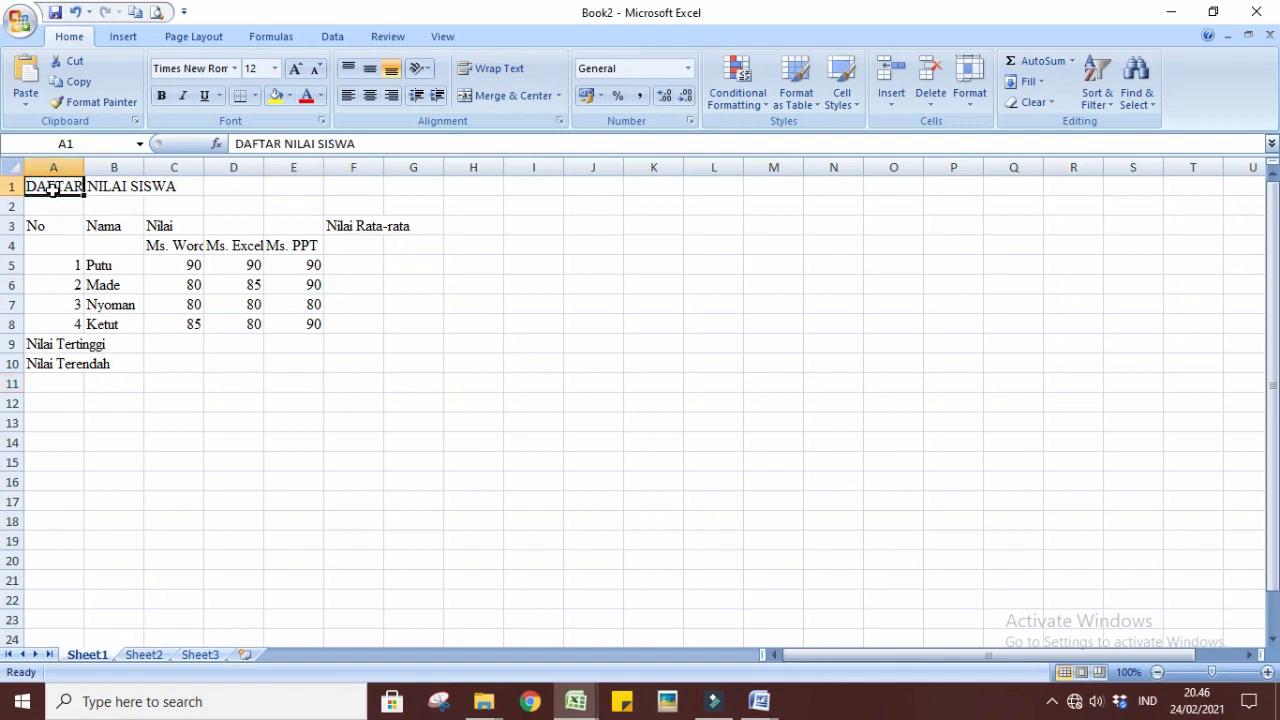
drag(52, 190, 343, 200)
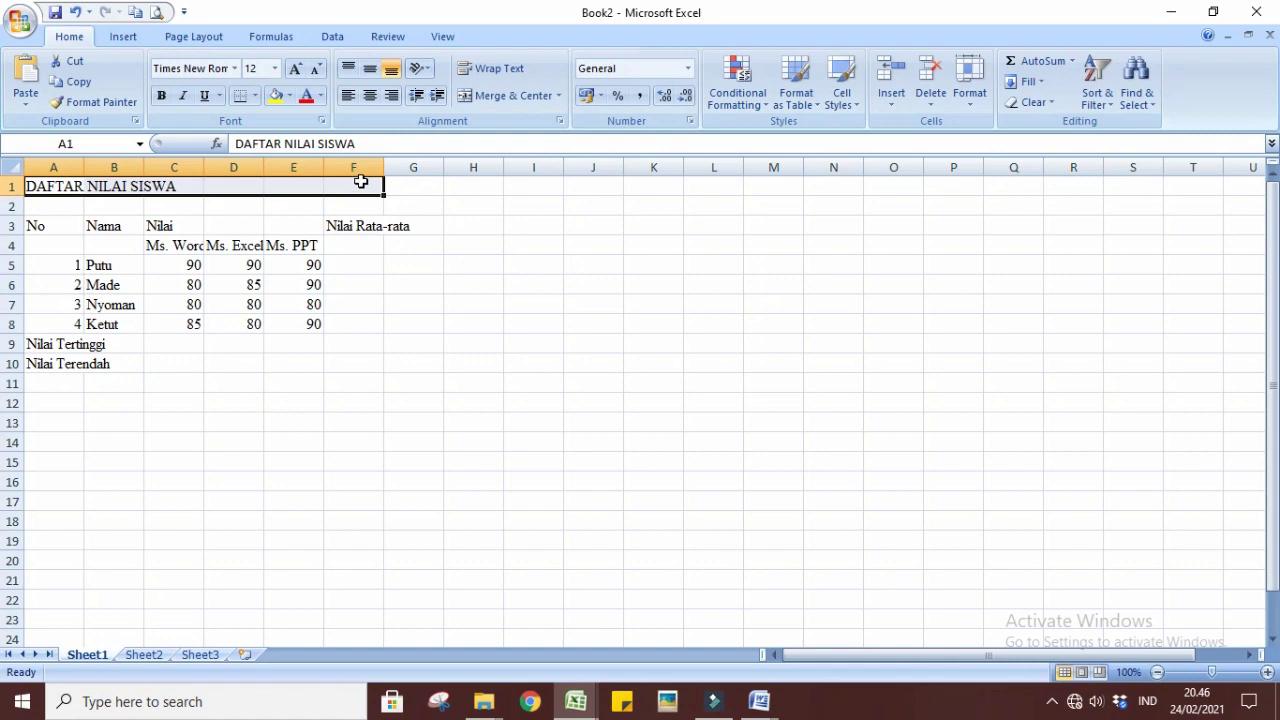
click(506, 99)
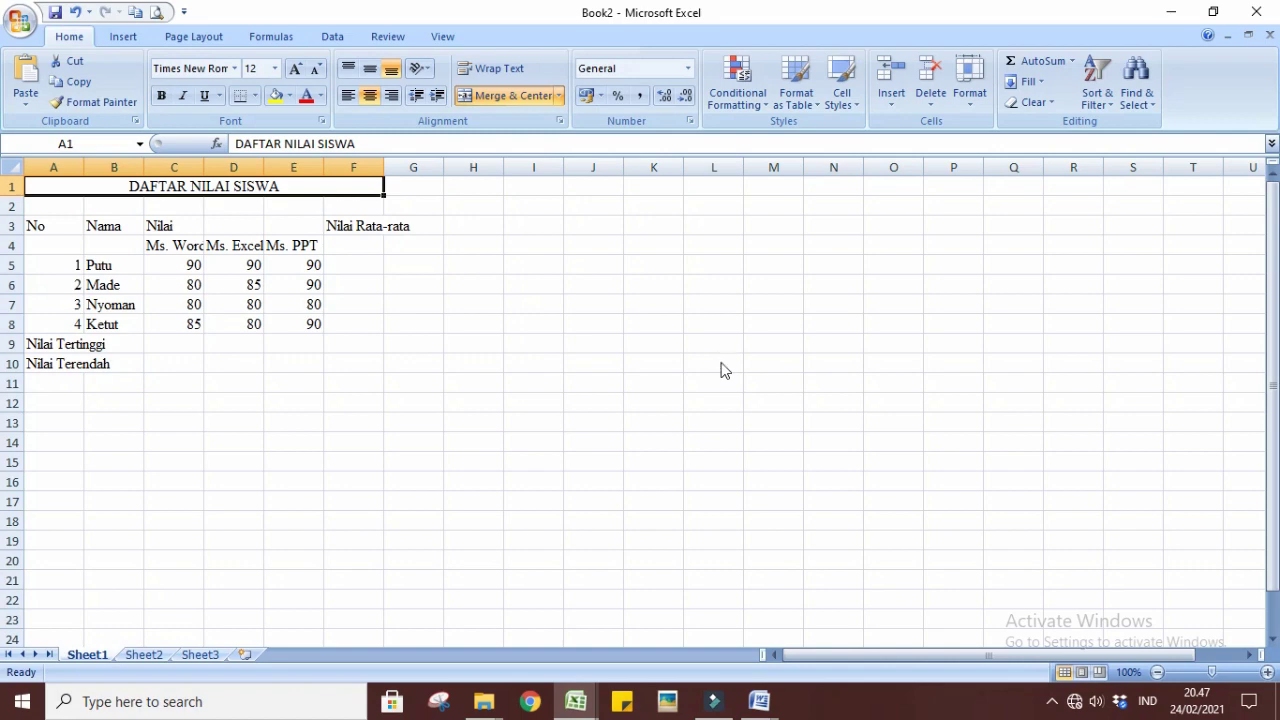
click(162, 97)
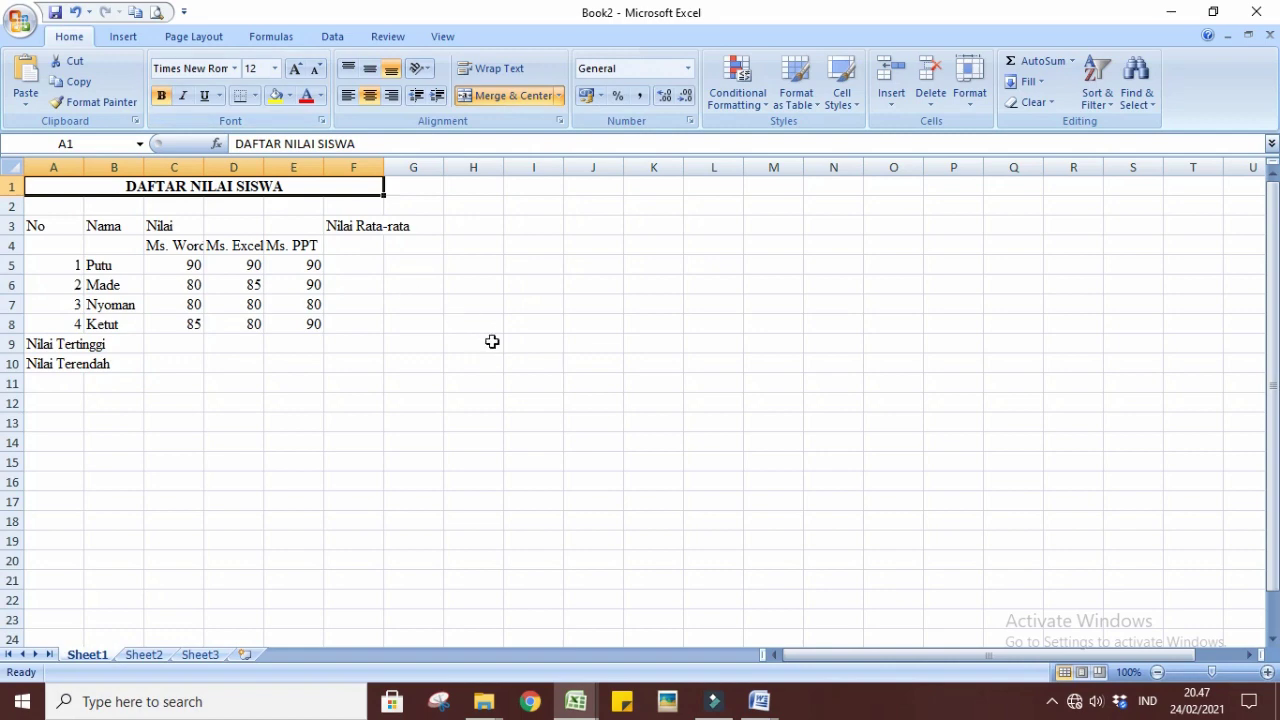
click(492, 342)
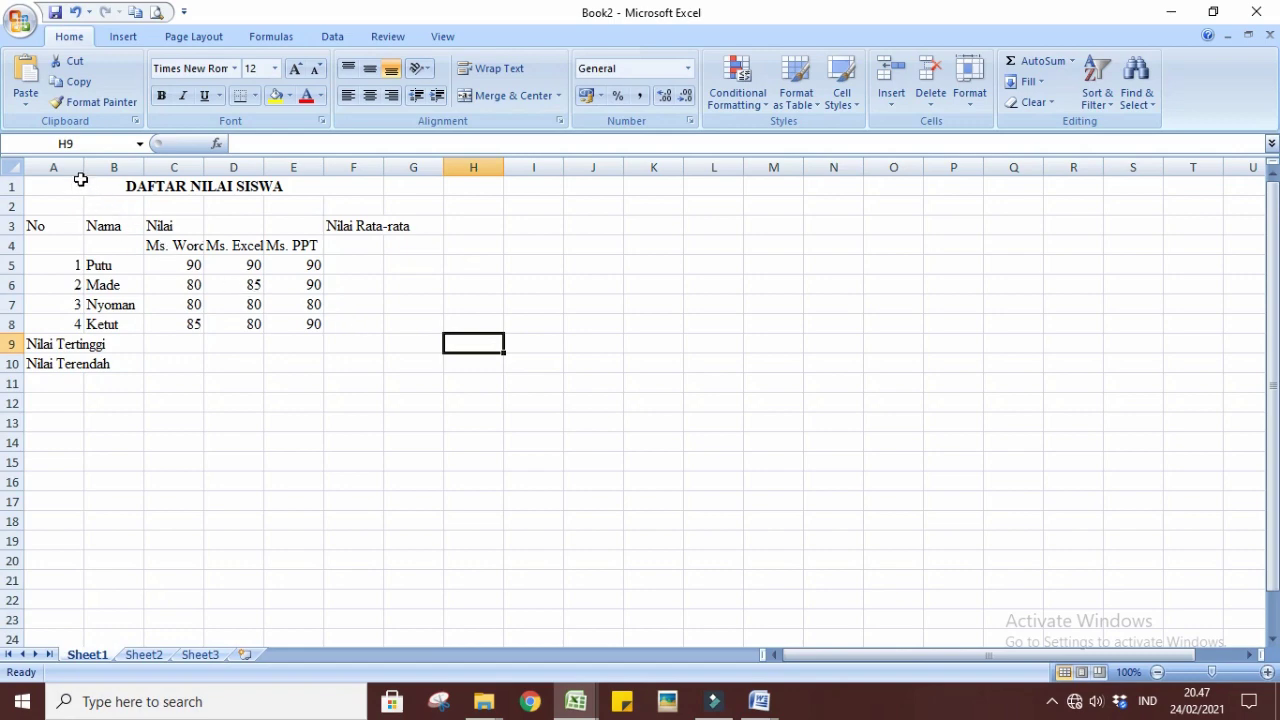
- Narrow column A to fit the numbers and widen columns B to F so their headings fit
drag(80, 170, 48, 167)
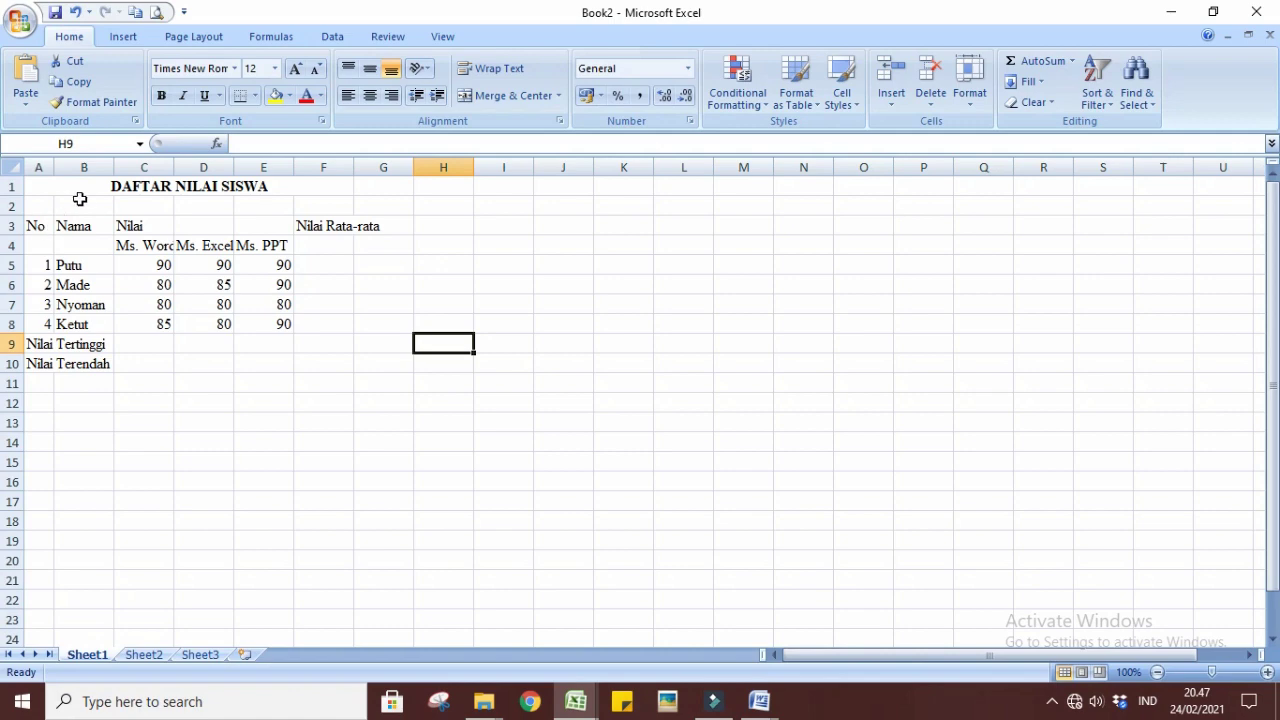
drag(112, 168, 510, 167)
click(664, 358)
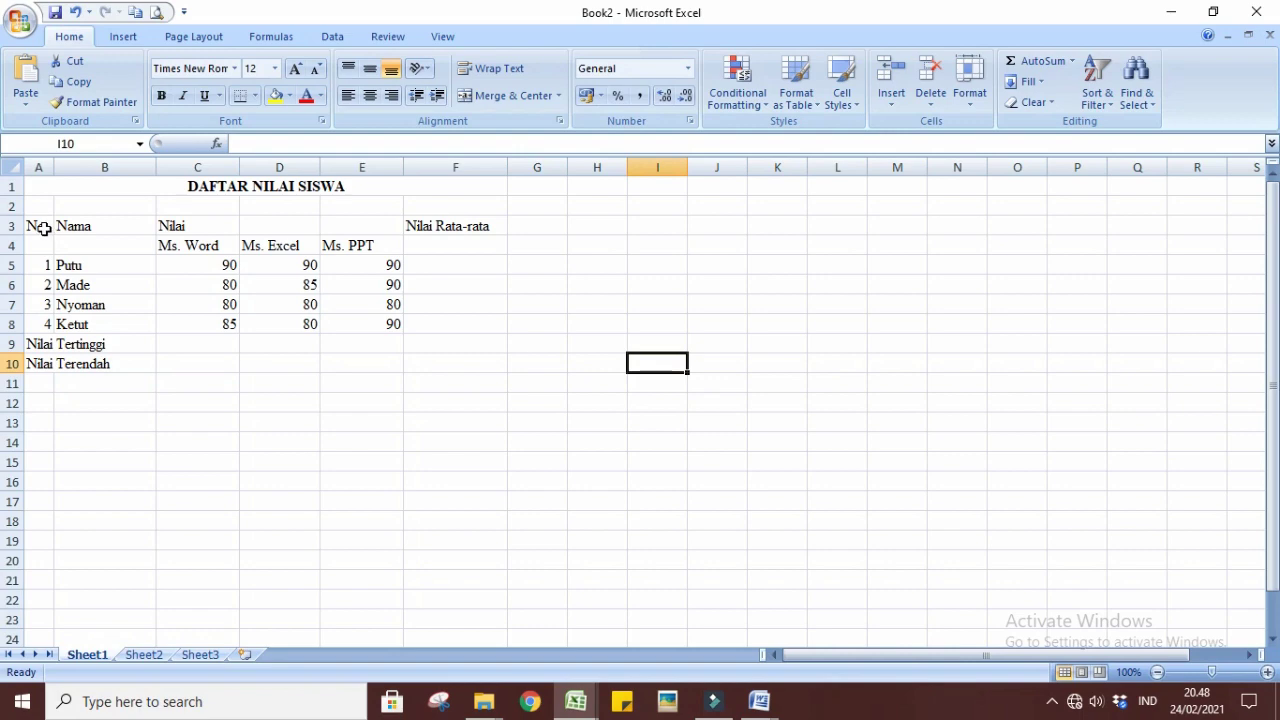
- Merge and center the No heading over cells A3:A4 and the Nama heading over cells B3:B4
drag(44, 228, 44, 252)
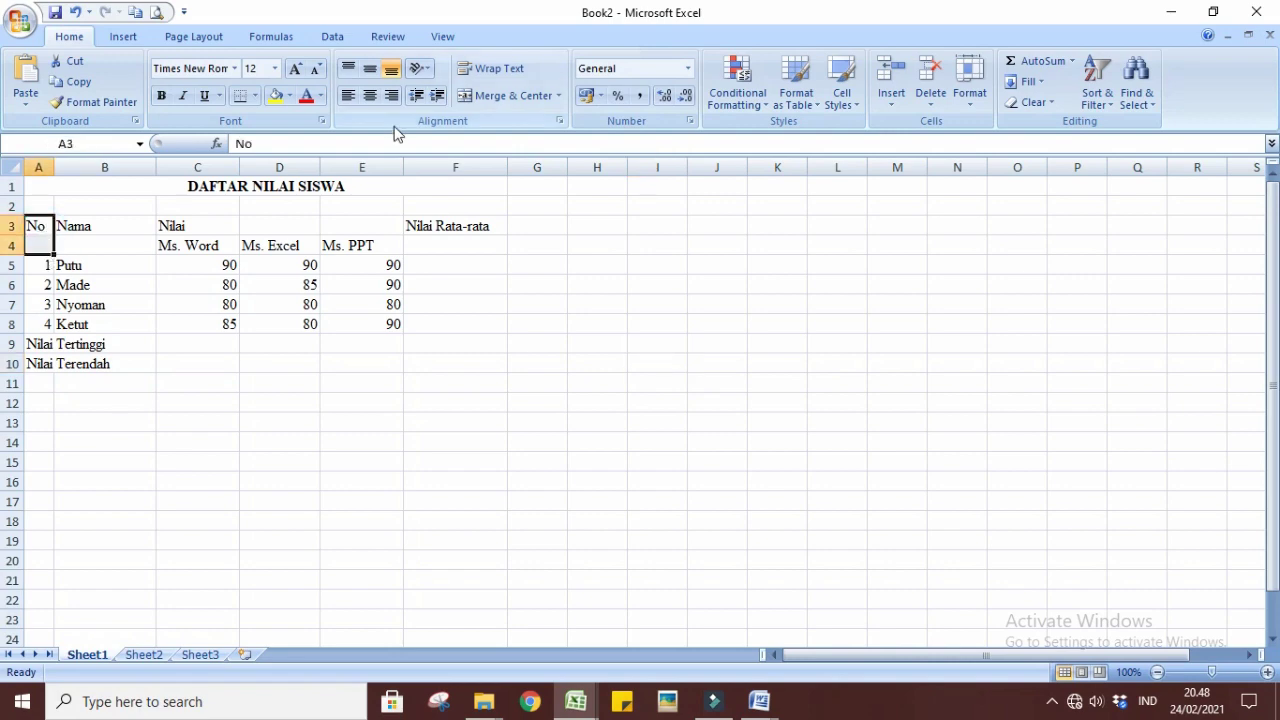
click(500, 97)
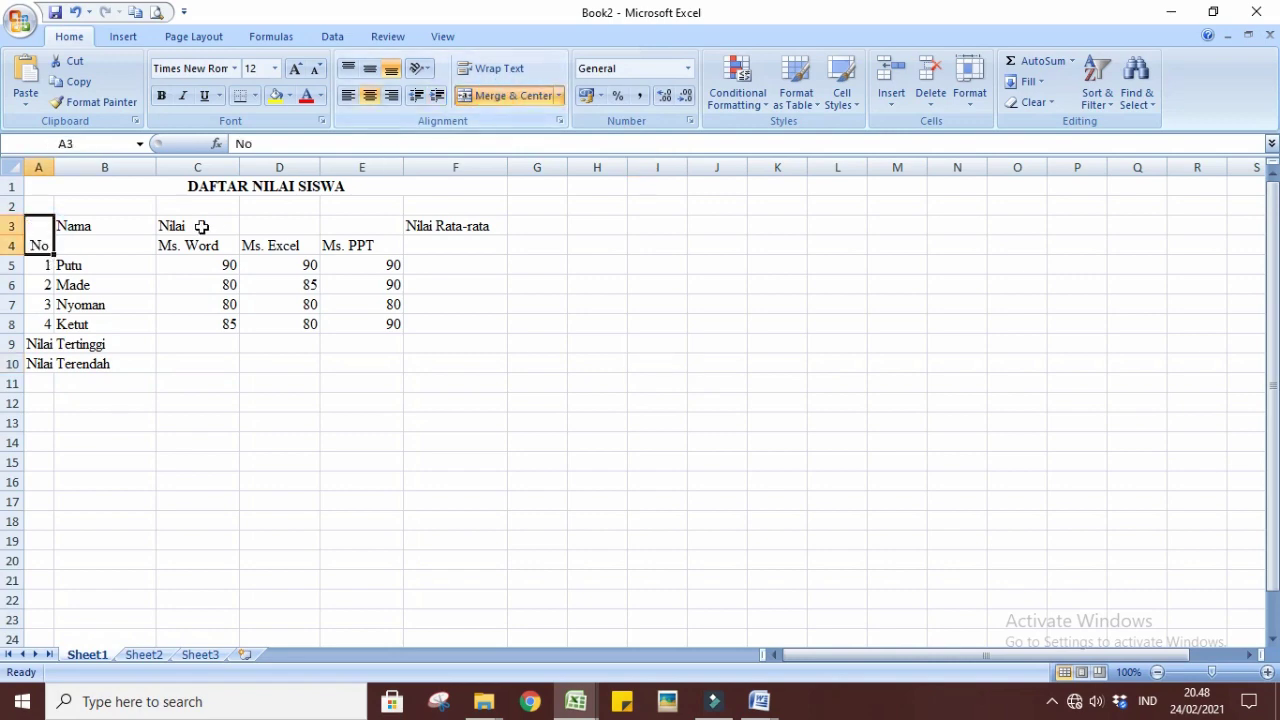
drag(100, 228, 100, 243)
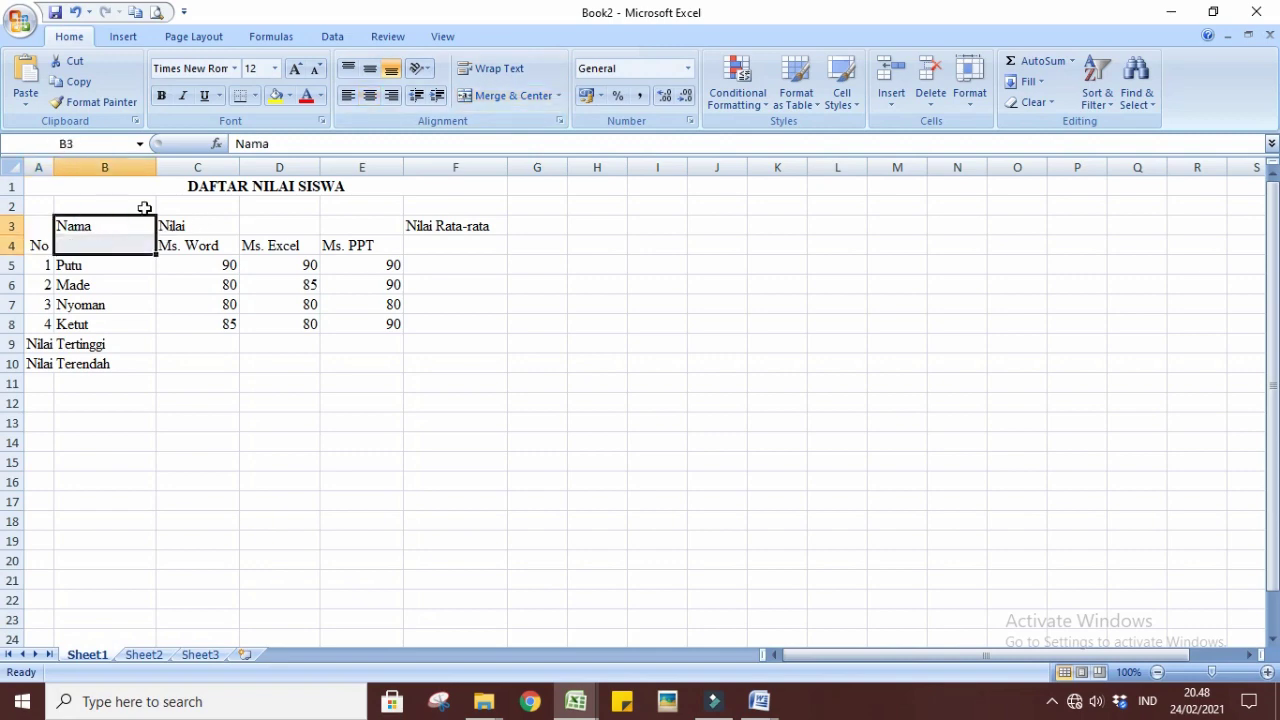
click(490, 97)
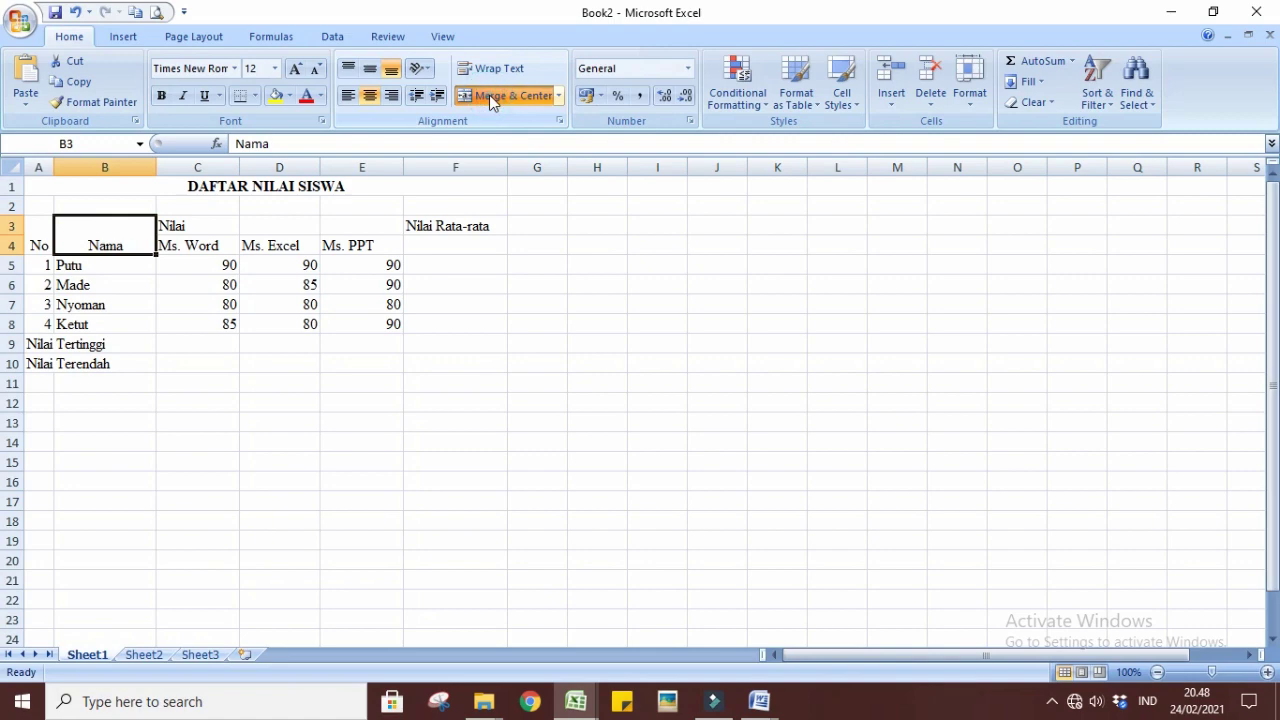
- Merge and center the Nilai heading across cells C3:E3 and the Nilai Rata-rata heading over cells F3:F4
click(200, 228)
drag(200, 228, 350, 222)
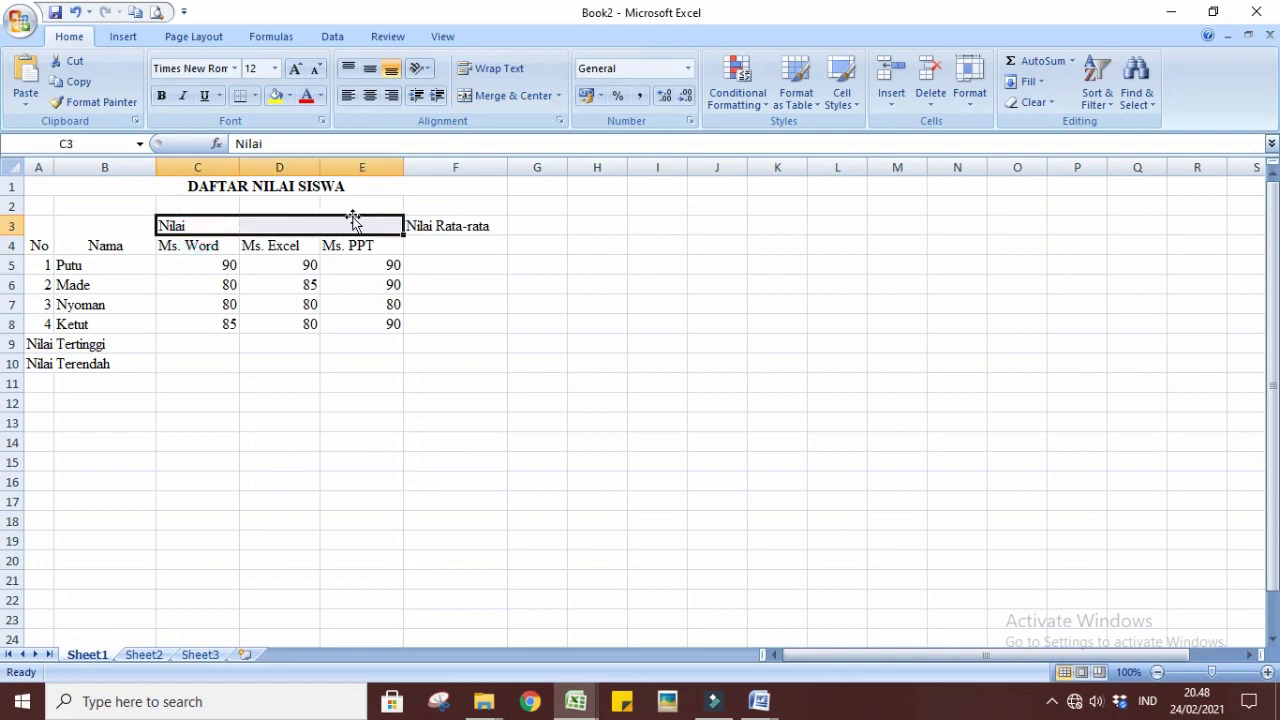
click(510, 98)
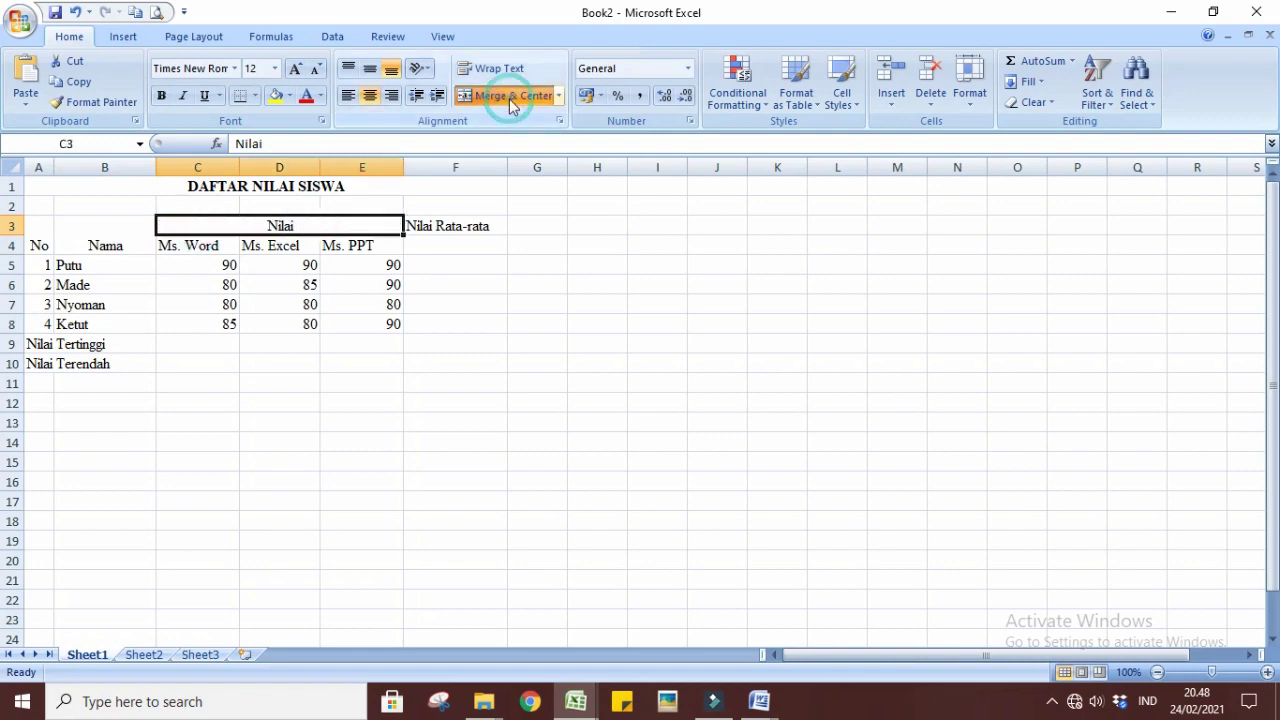
click(596, 342)
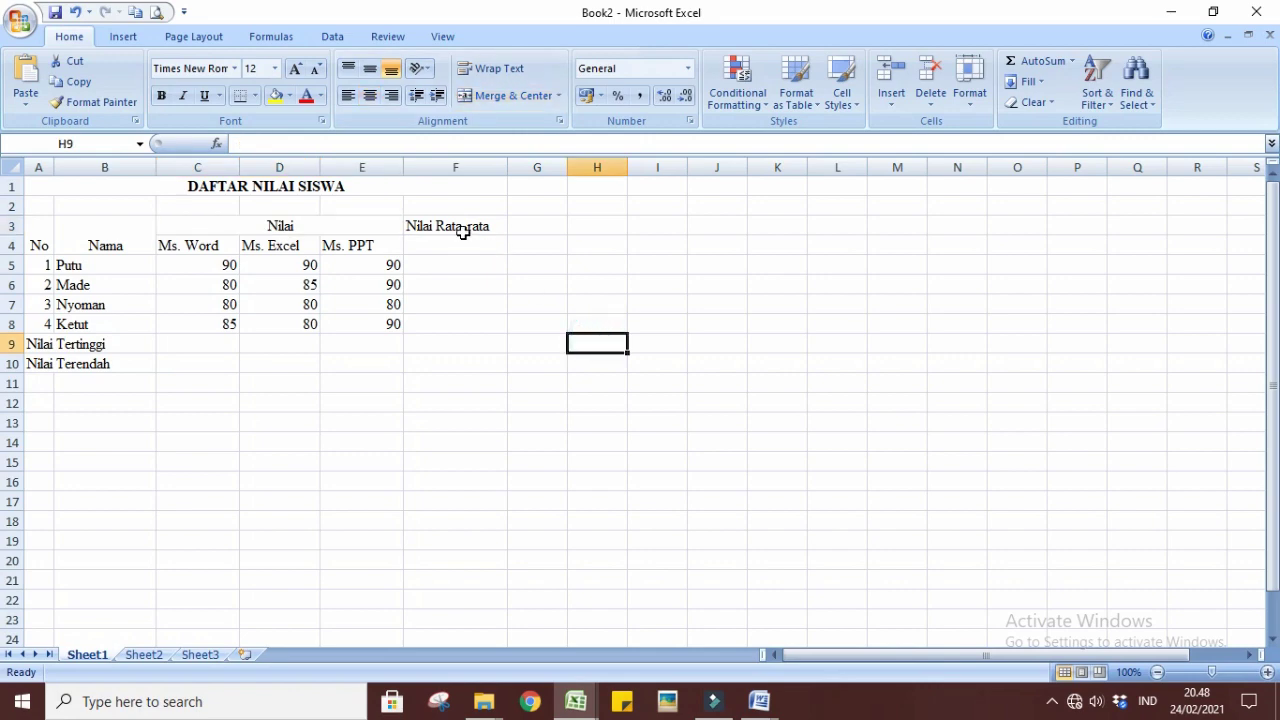
drag(465, 229, 454, 236)
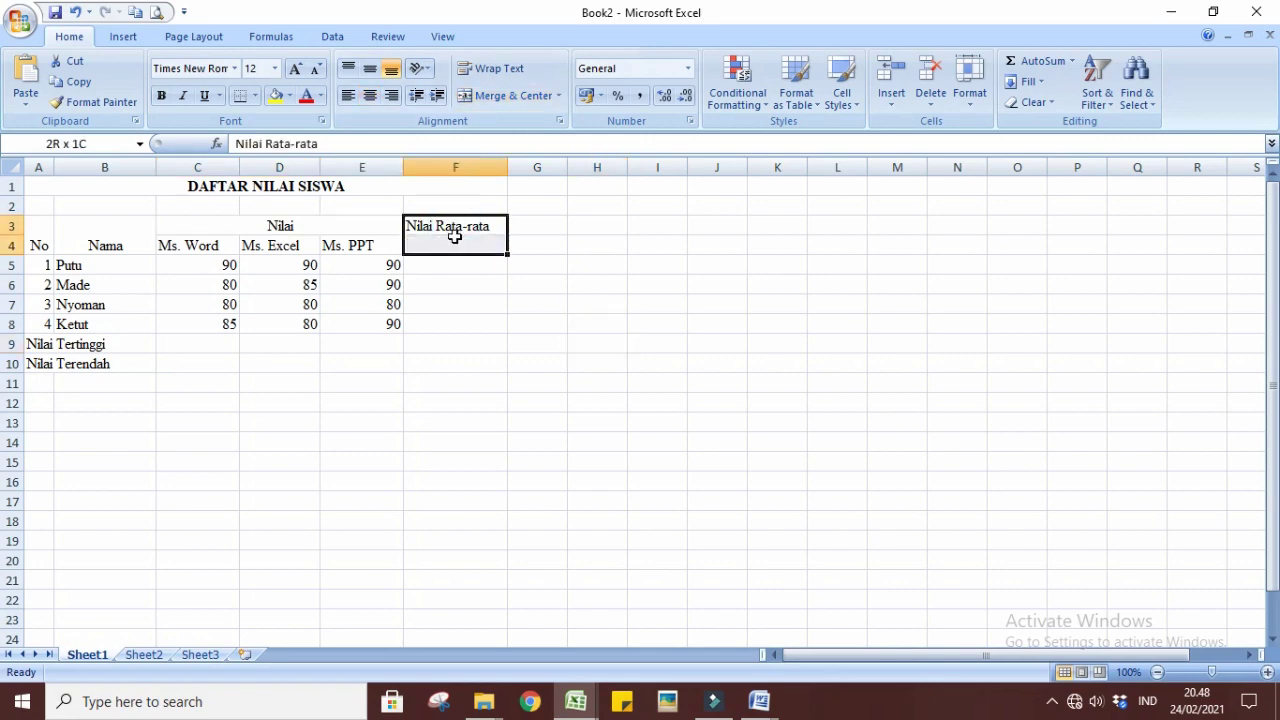
click(515, 95)
click(641, 318)
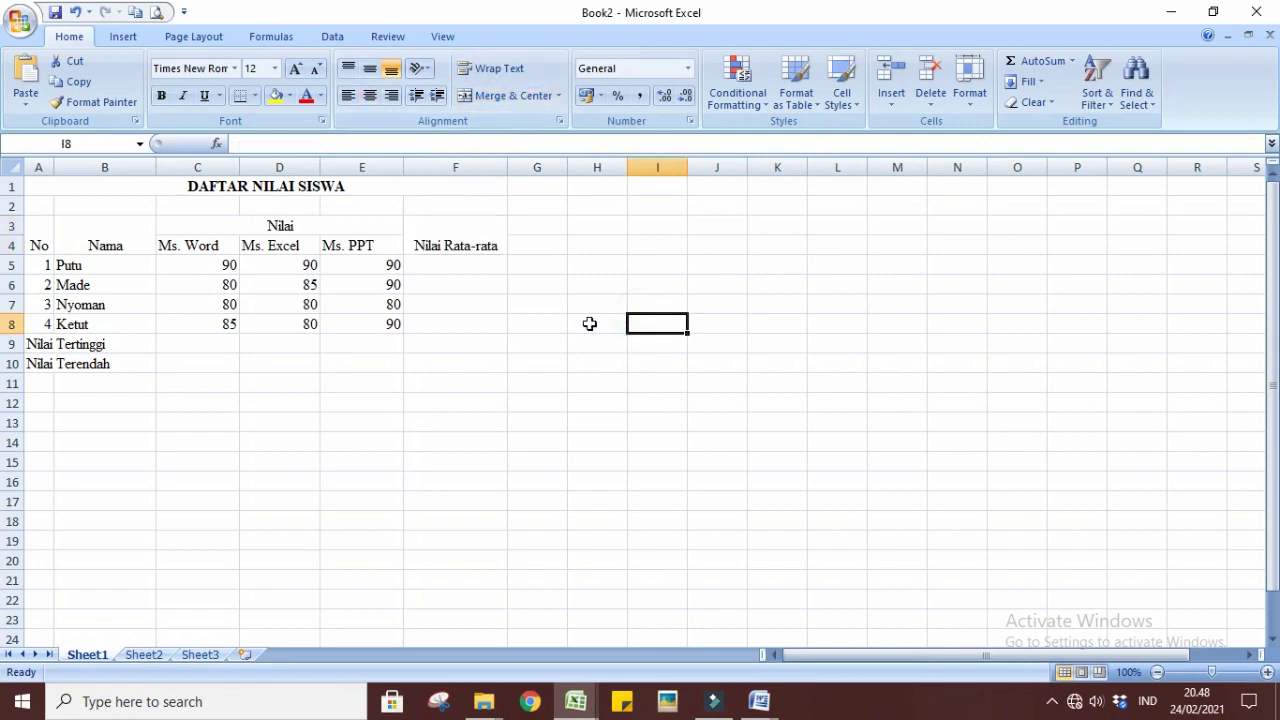
- Center the table headings in cells A3 to F4 both vertically and horizontally
drag(43, 233, 414, 238)
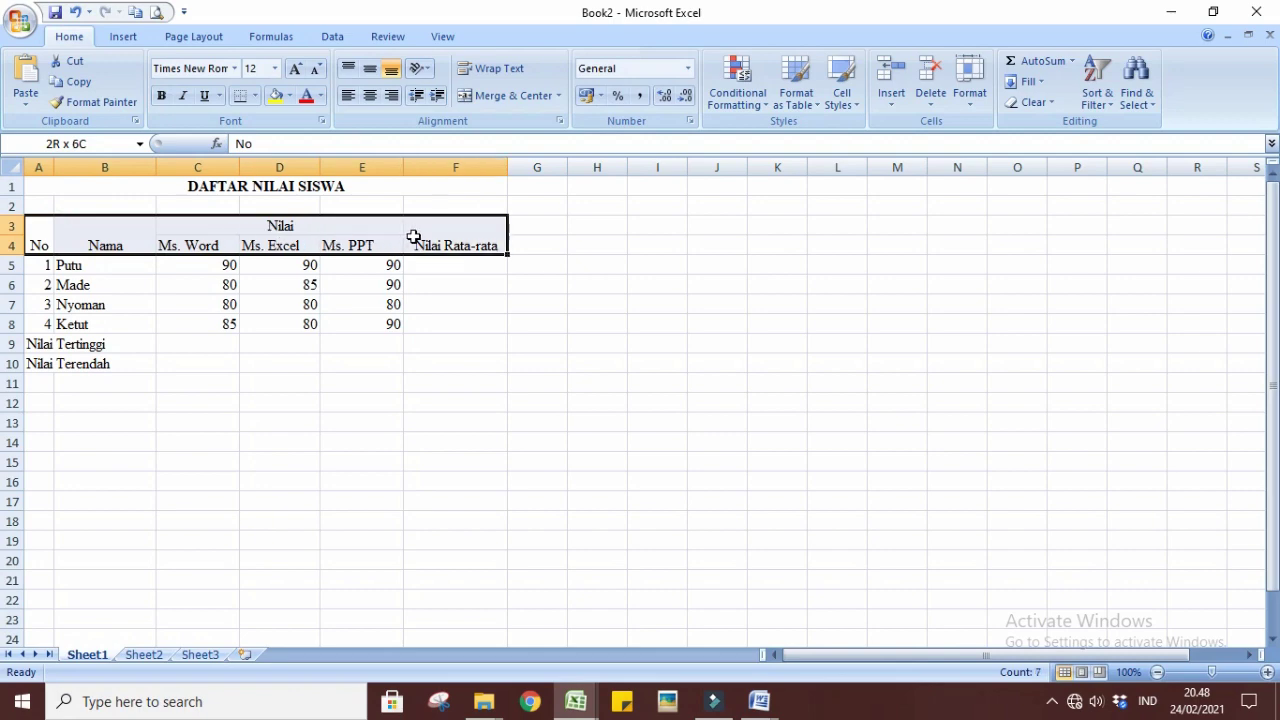
click(370, 77)
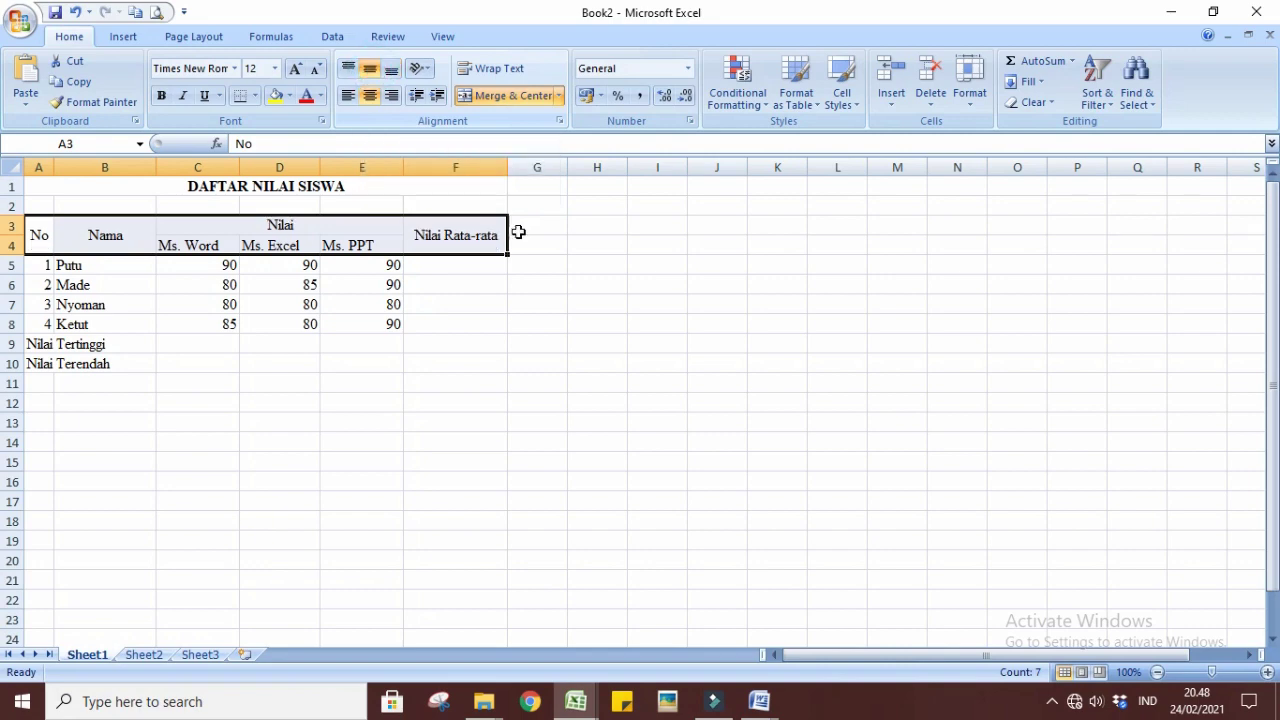
click(372, 96)
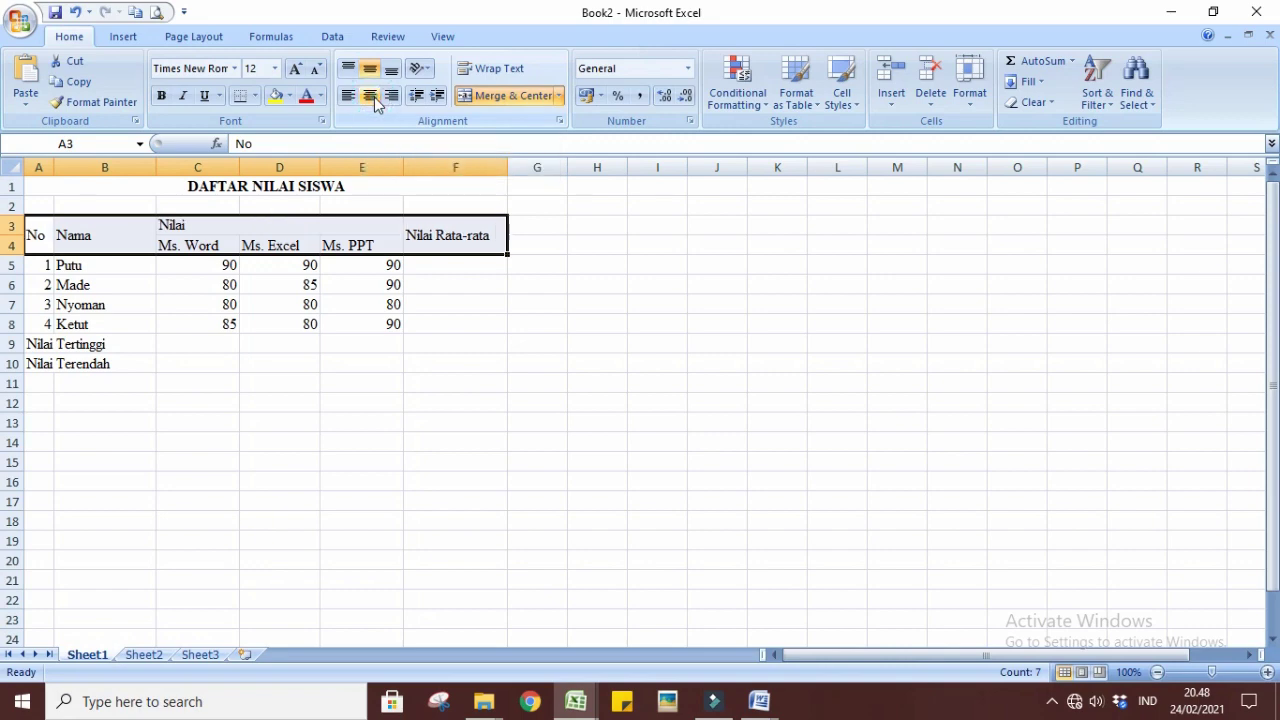
click(372, 96)
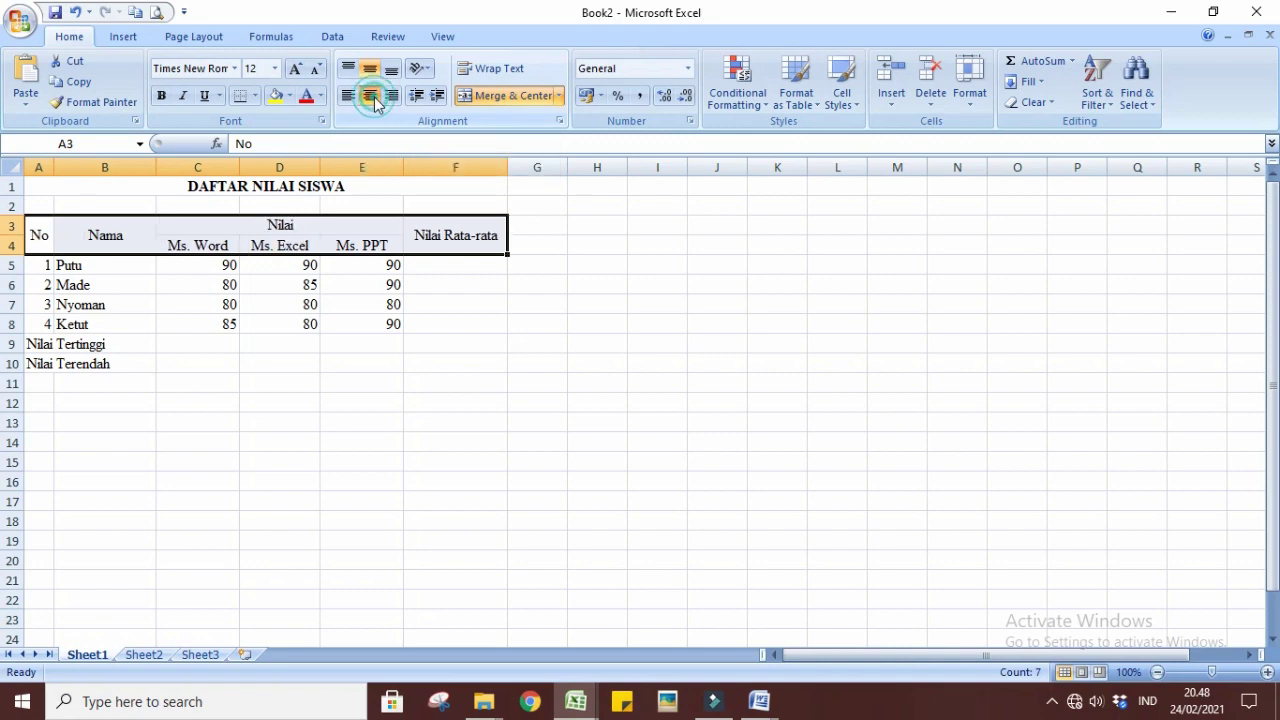
click(675, 350)
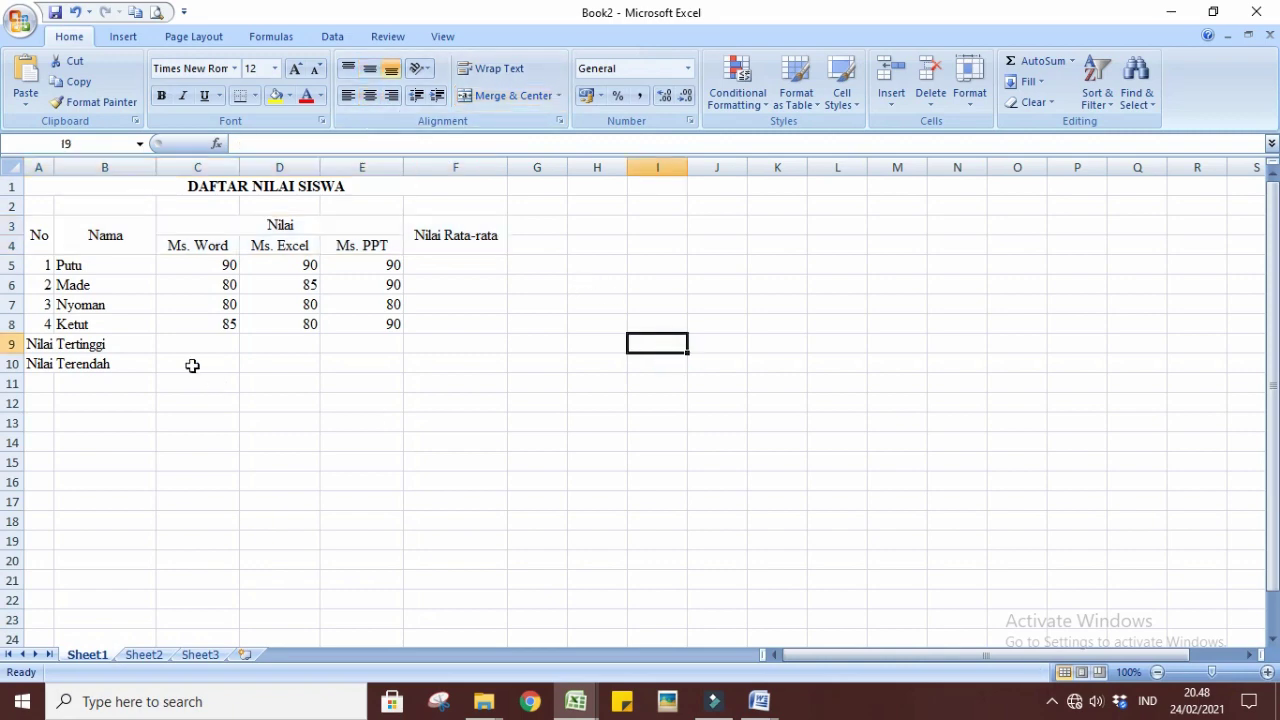
- Center the student numbers in cells A5:A8 and the grade cells C5:F10 horizontally
drag(44, 267, 42, 324)
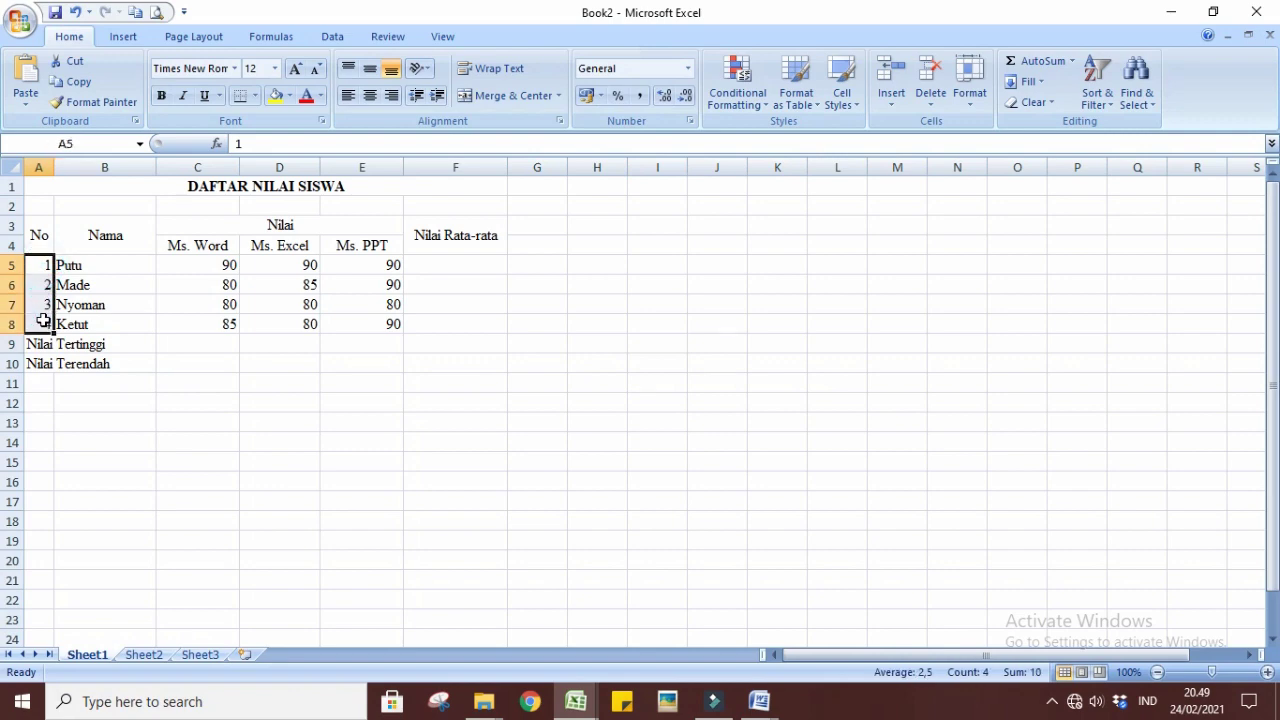
click(370, 97)
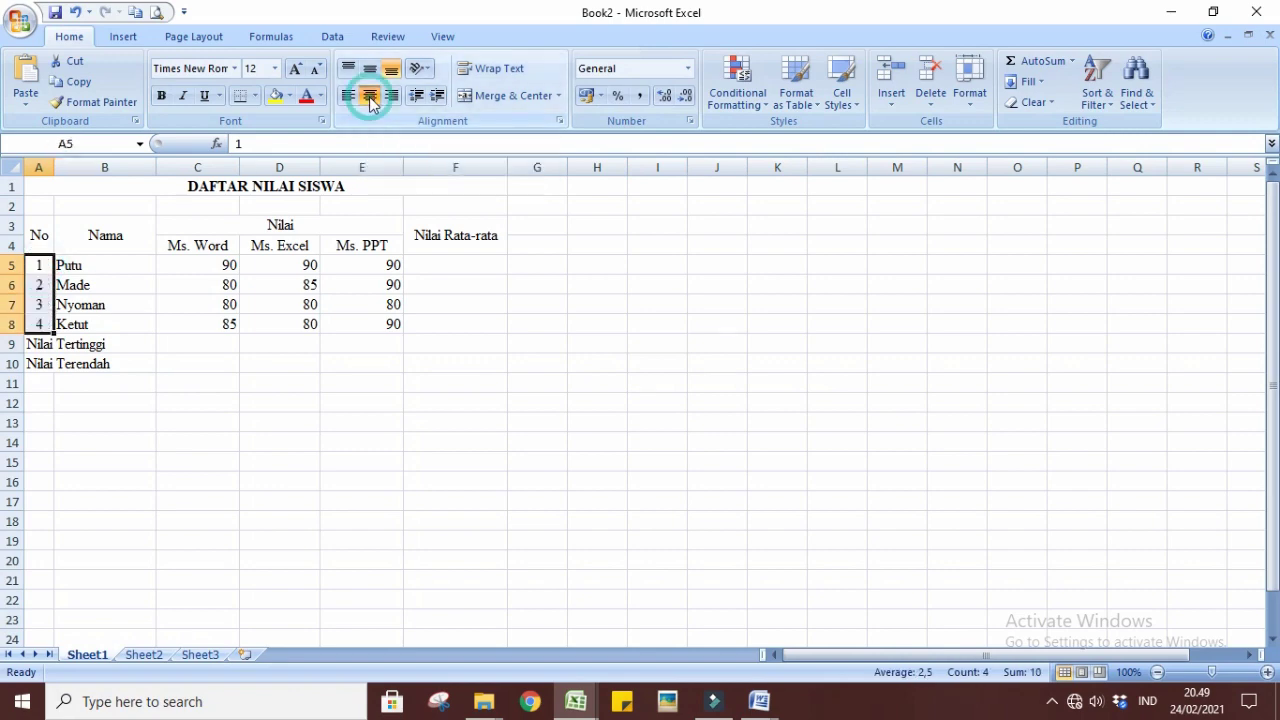
click(342, 392)
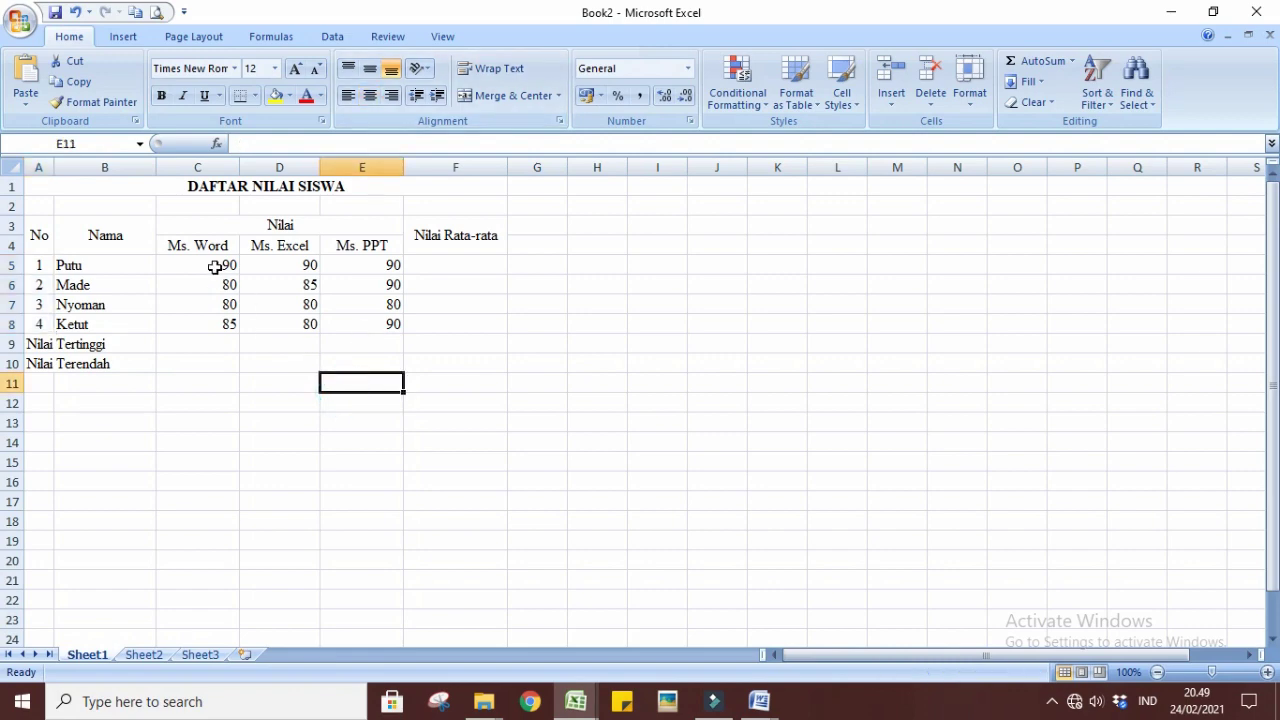
drag(215, 267, 446, 356)
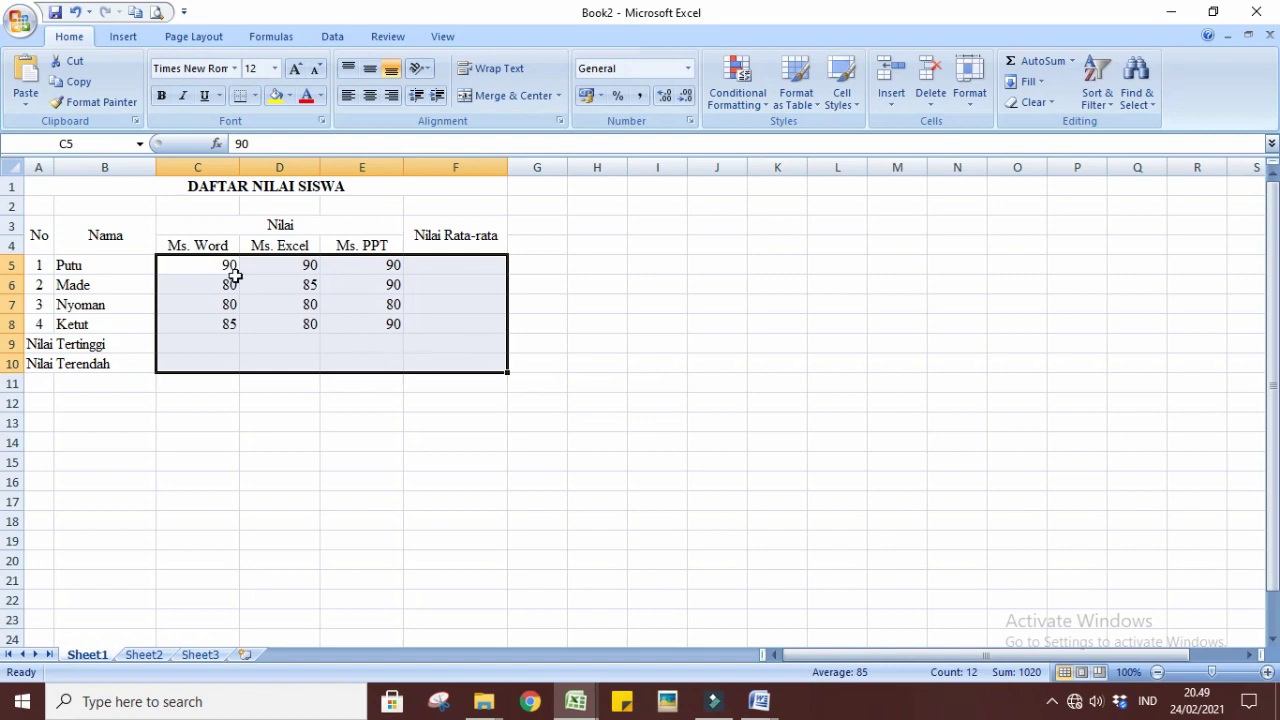
click(371, 95)
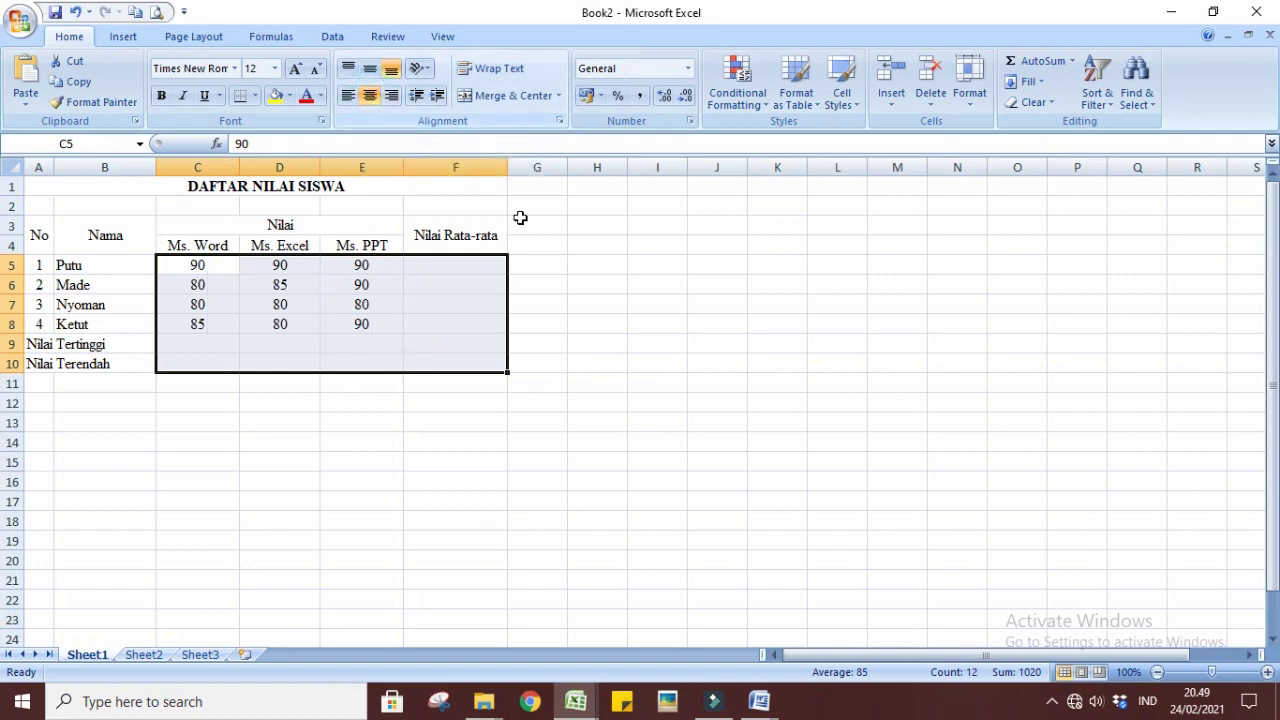
click(676, 347)
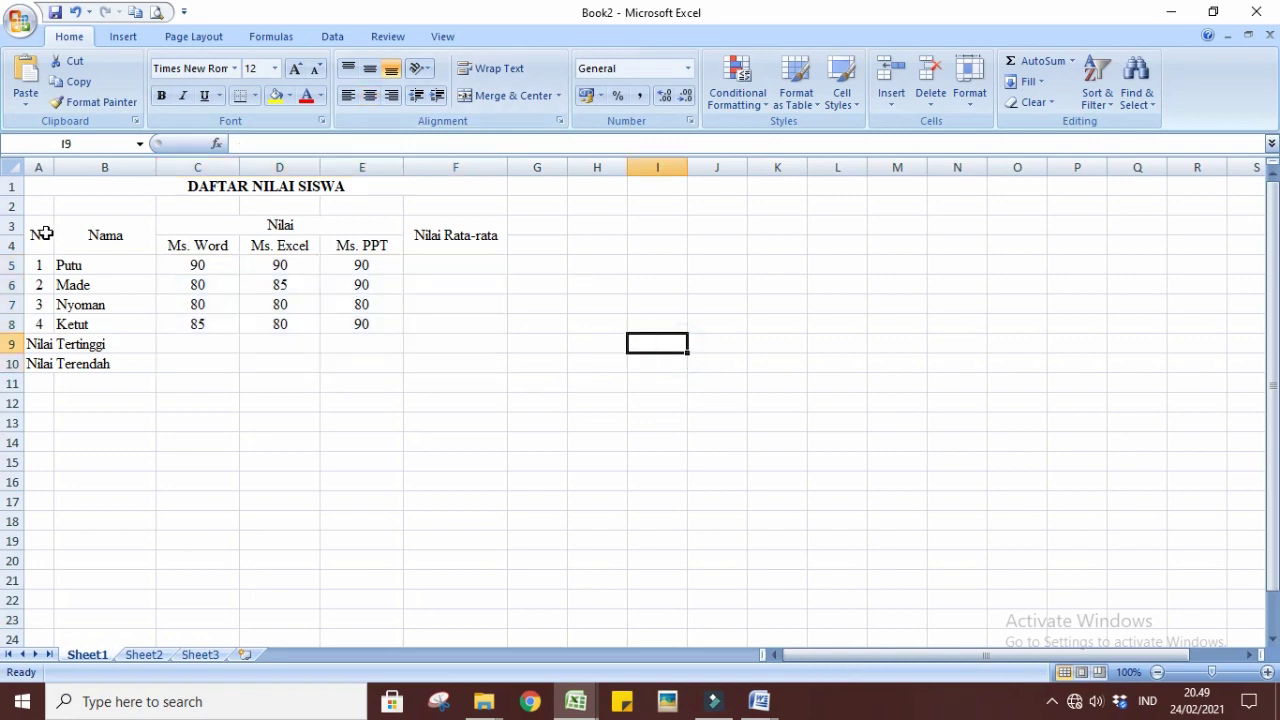
- Make the table headings in A3:F4 and the Nilai Tertinggi and Nilai Terendah labels in A9:A10 bold
drag(45, 235, 409, 240)
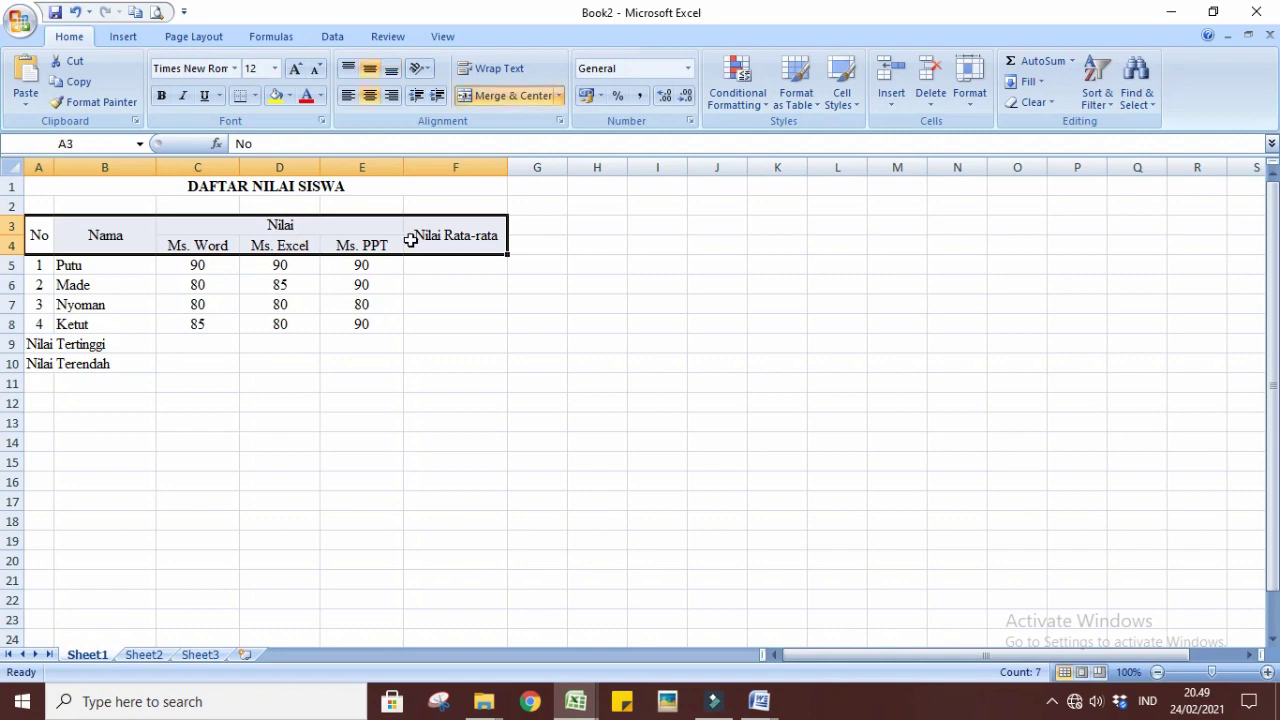
click(161, 97)
click(339, 494)
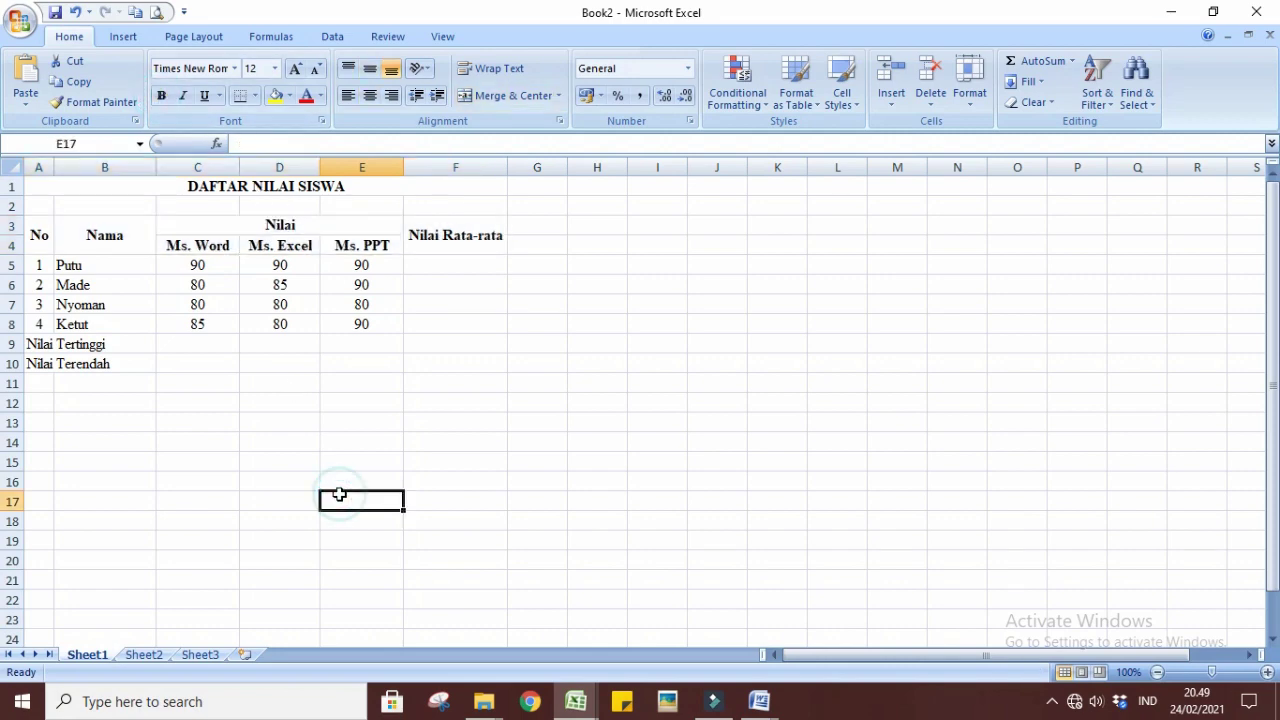
click(40, 342)
drag(40, 342, 42, 354)
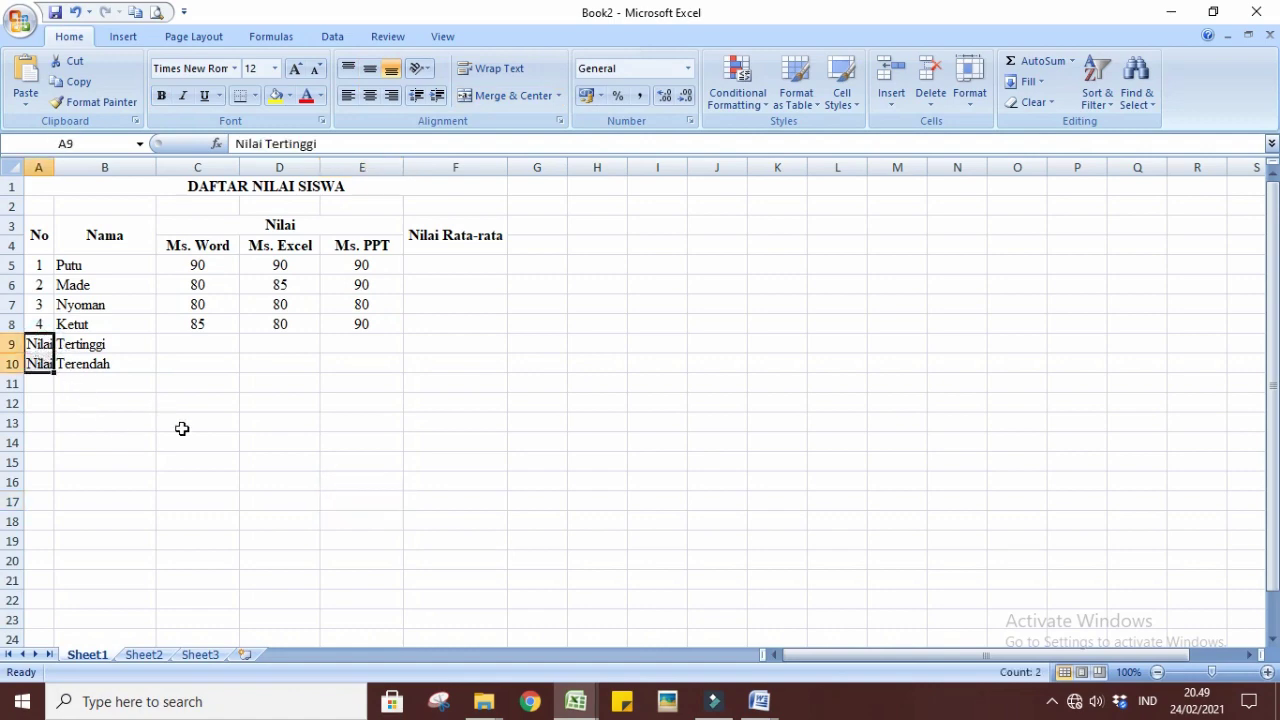
click(161, 96)
click(227, 517)
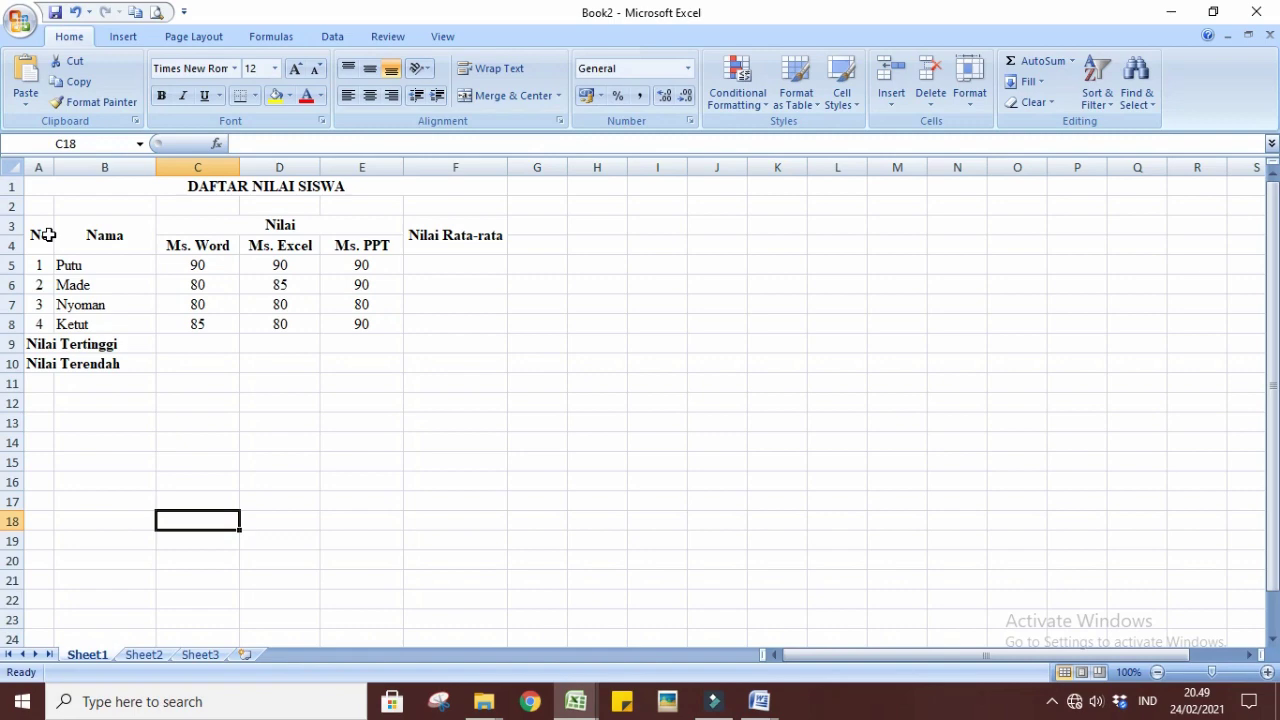
- Apply All Borders to the whole grade table in cells A3:F10
drag(47, 234, 460, 357)
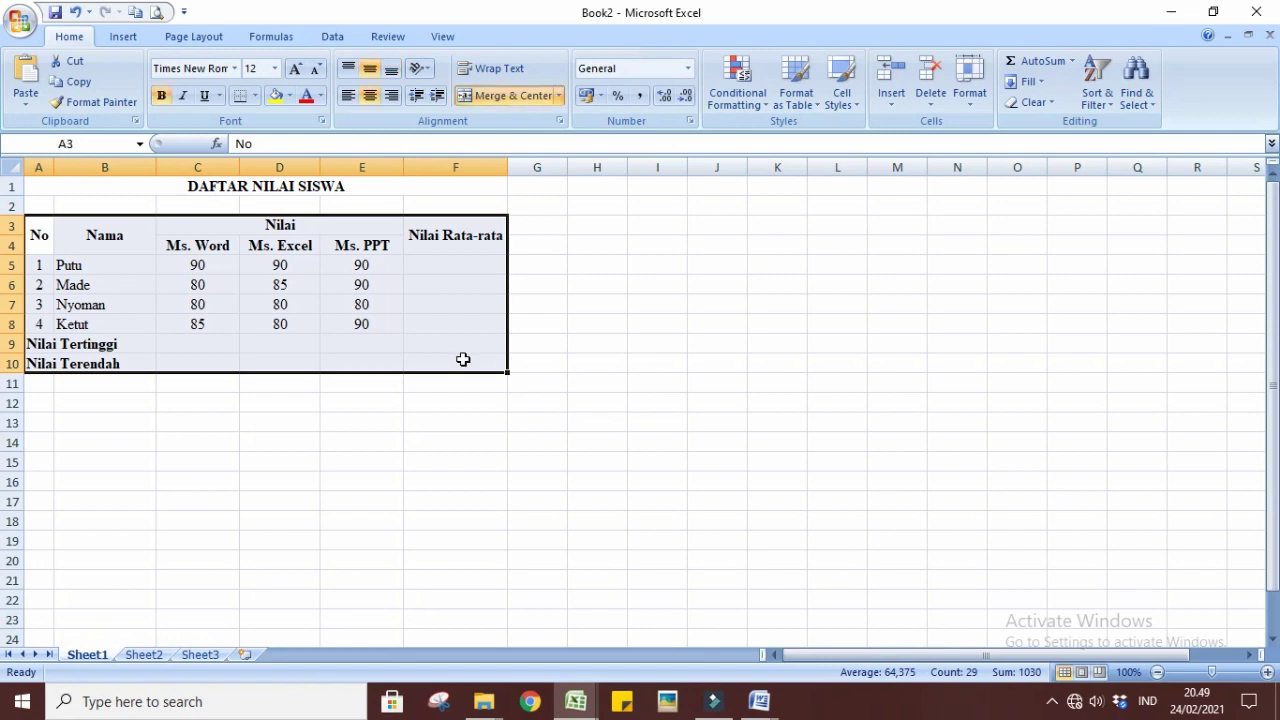
click(256, 97)
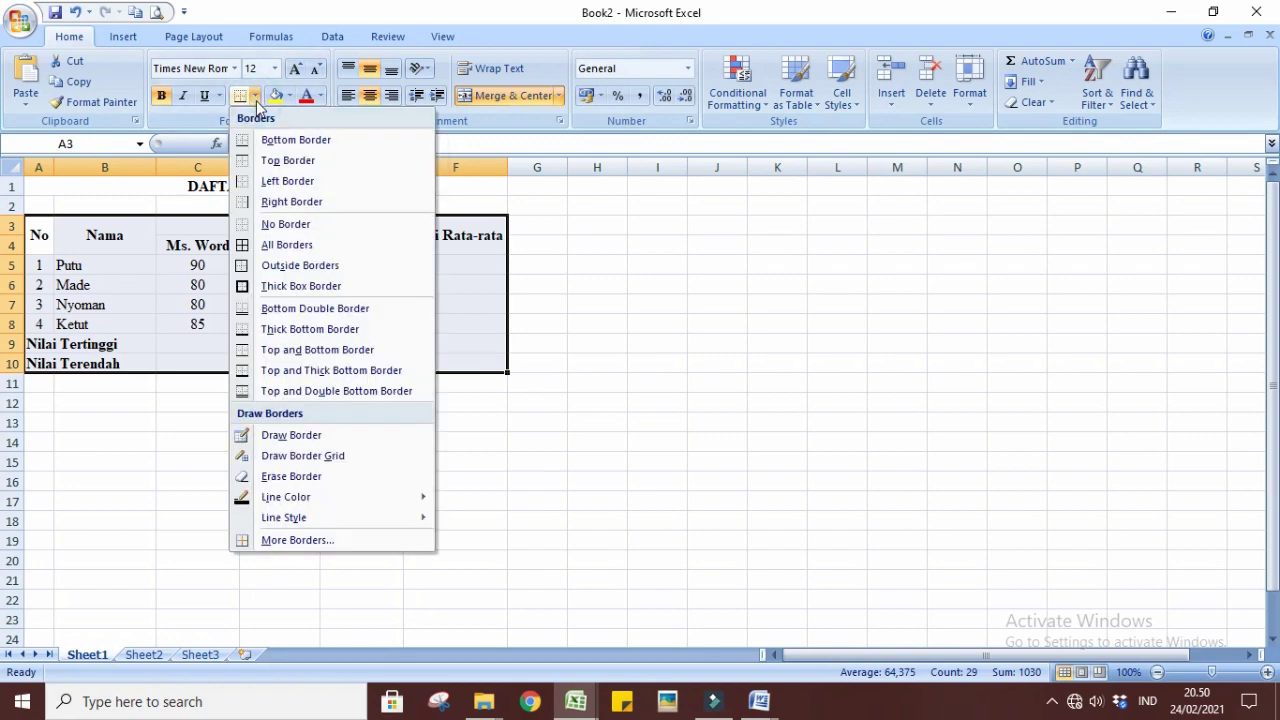
click(280, 248)
click(666, 347)
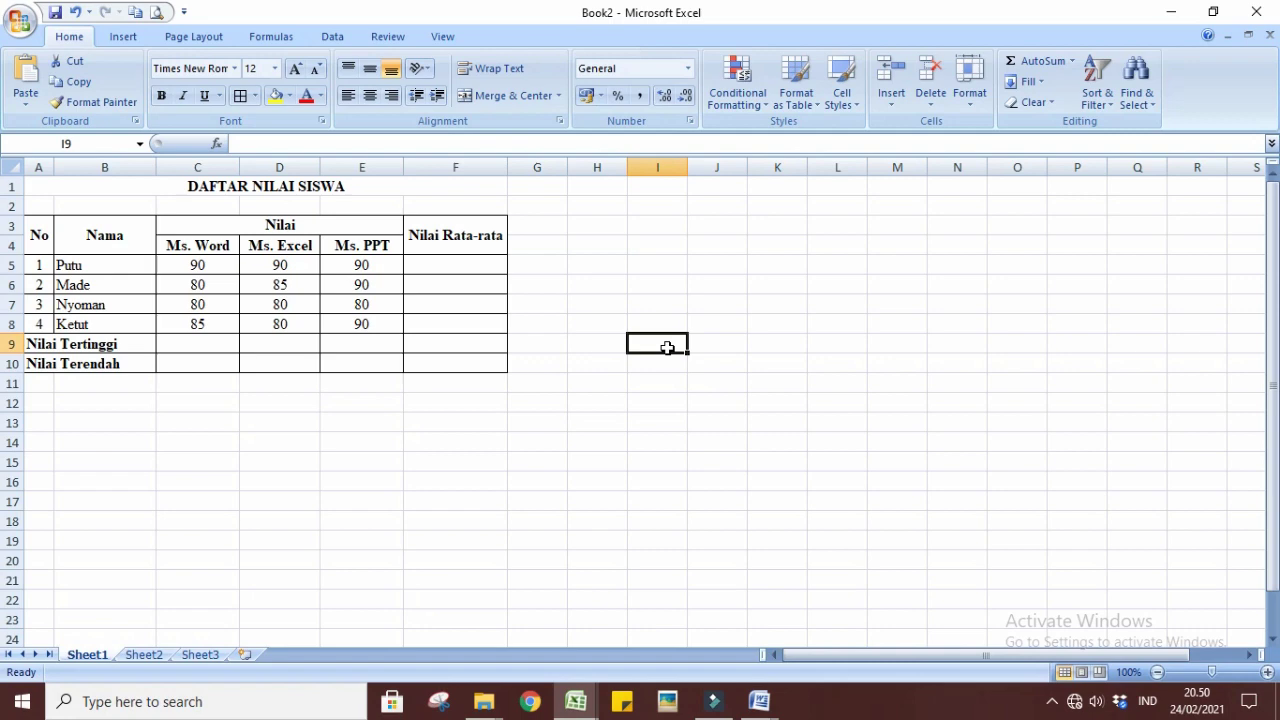
- Enter the formula =AVERAGE(C5:E5) in cell F5 to calculate the first student's average grade
click(439, 268)
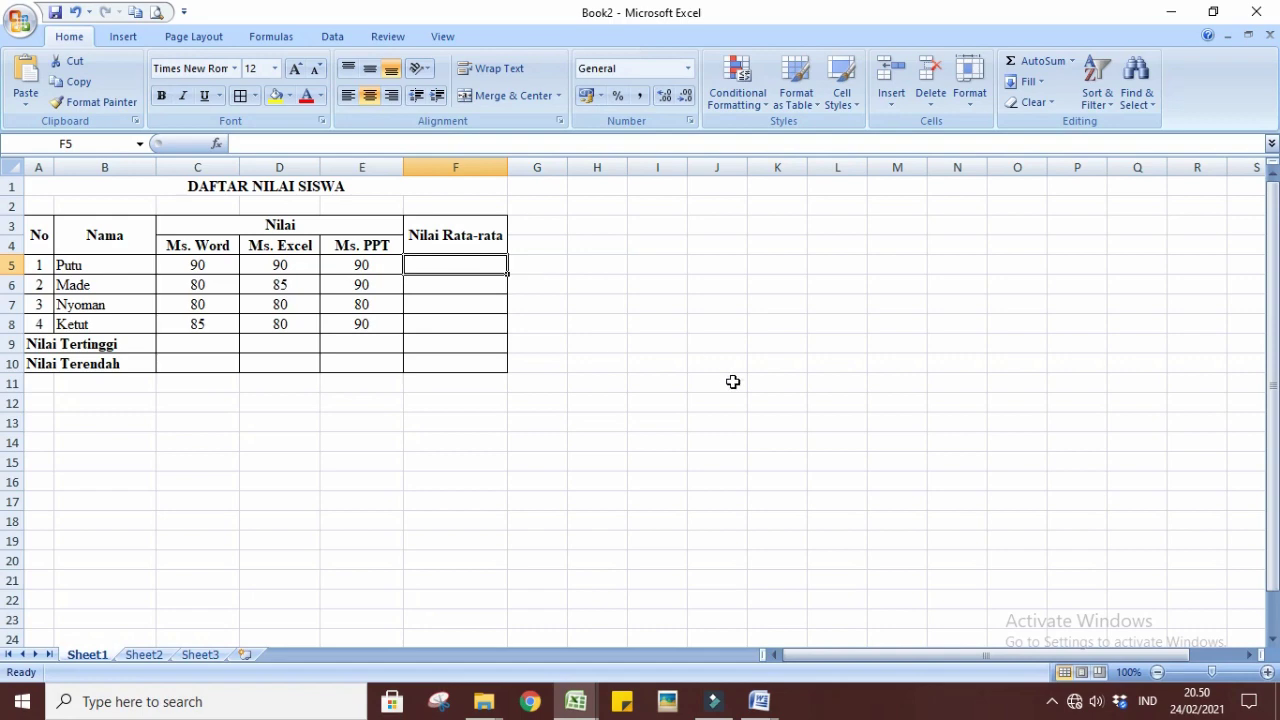
text(=)
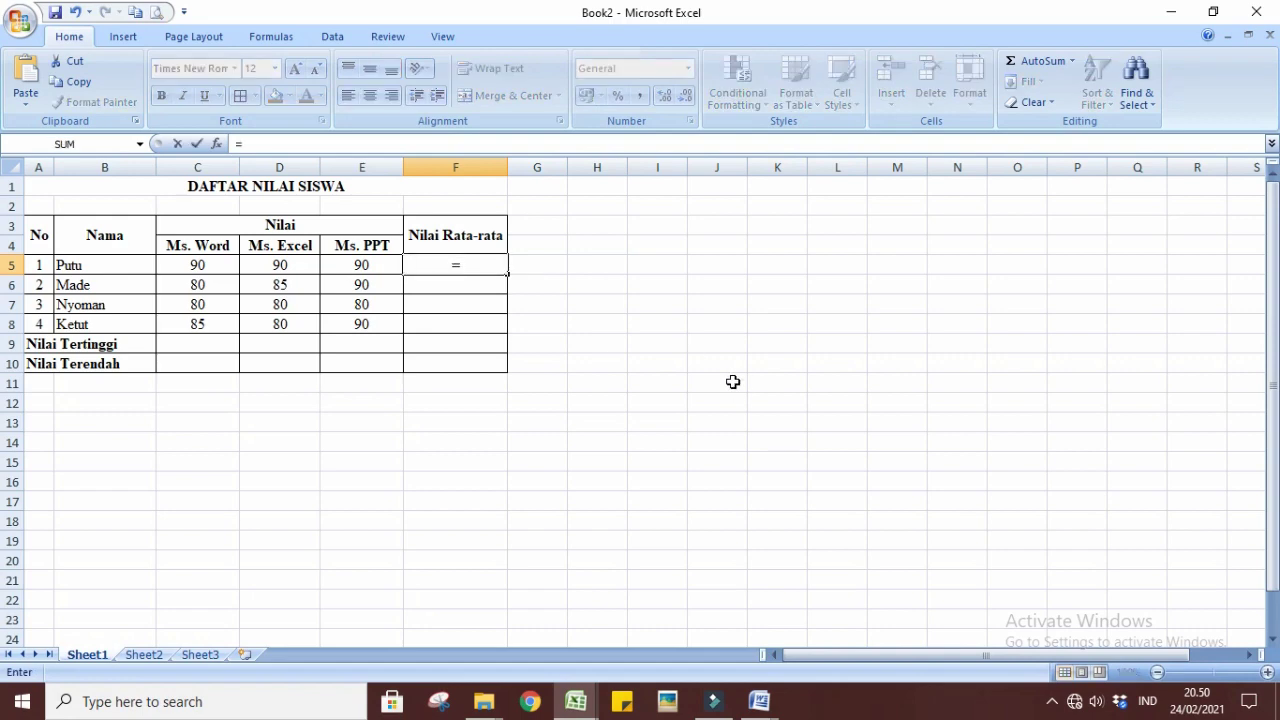
text(AVE)
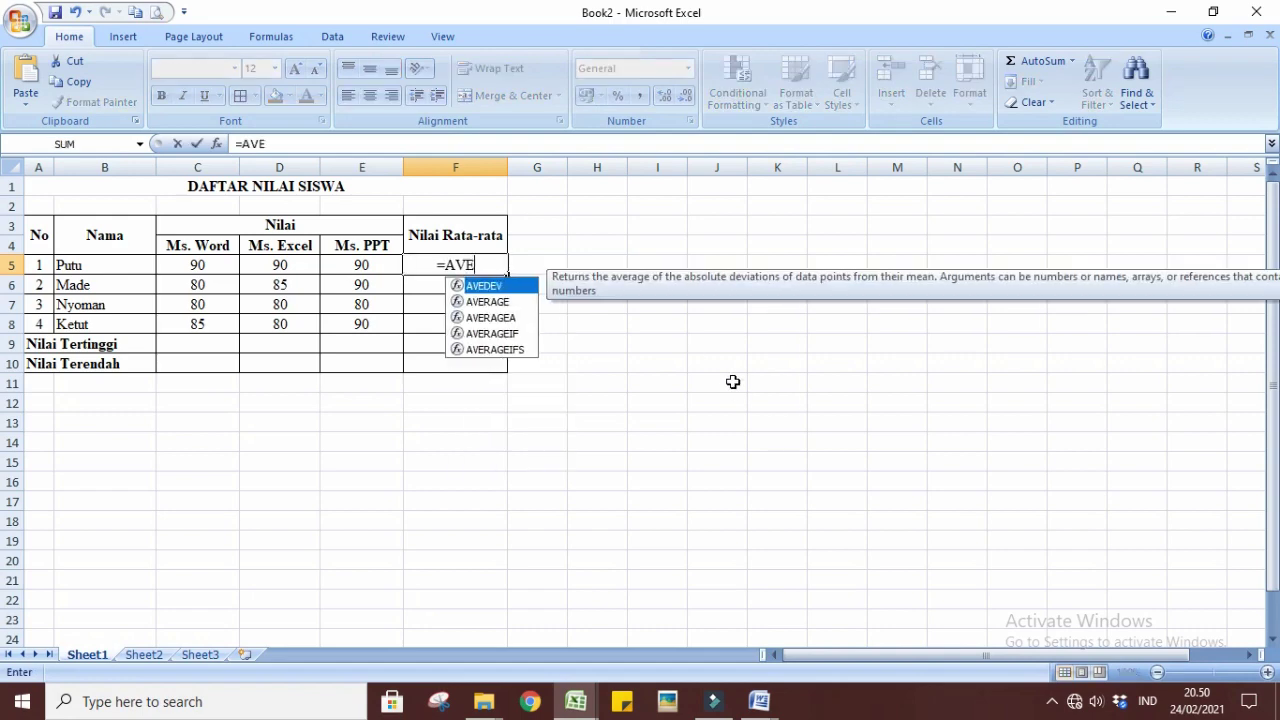
text(RAGE)
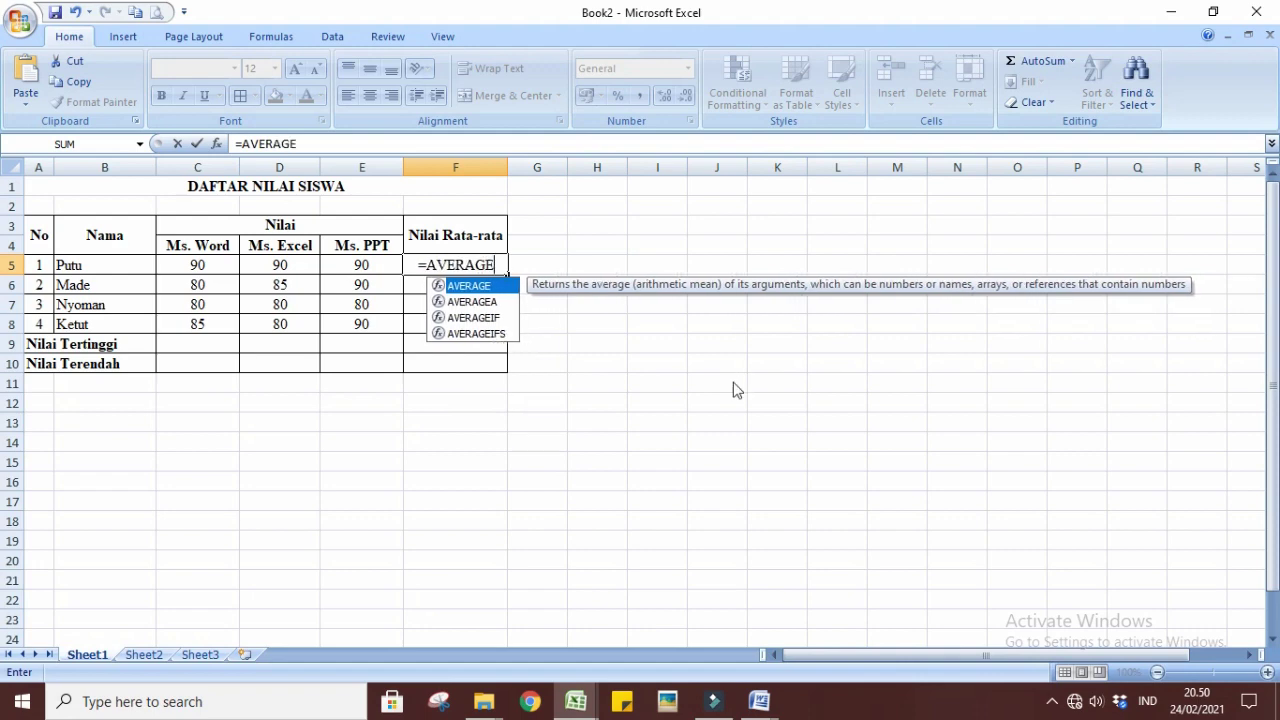
text(()
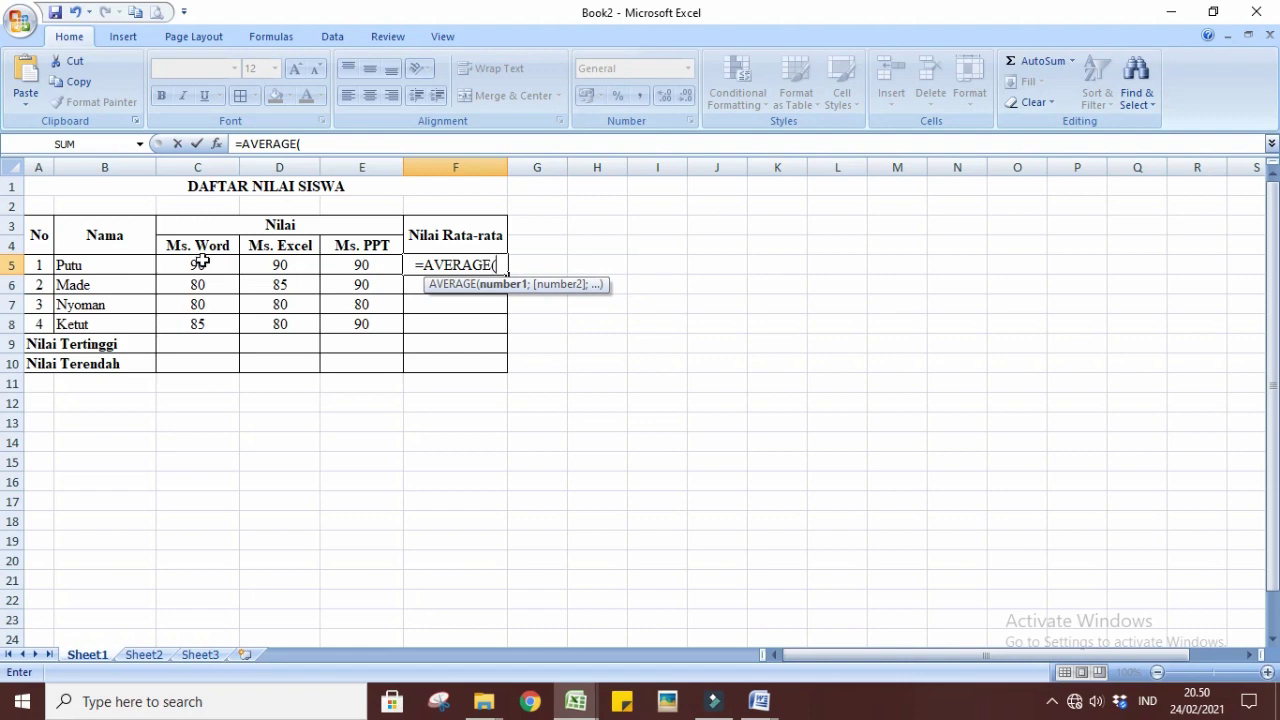
drag(192, 265, 354, 270)
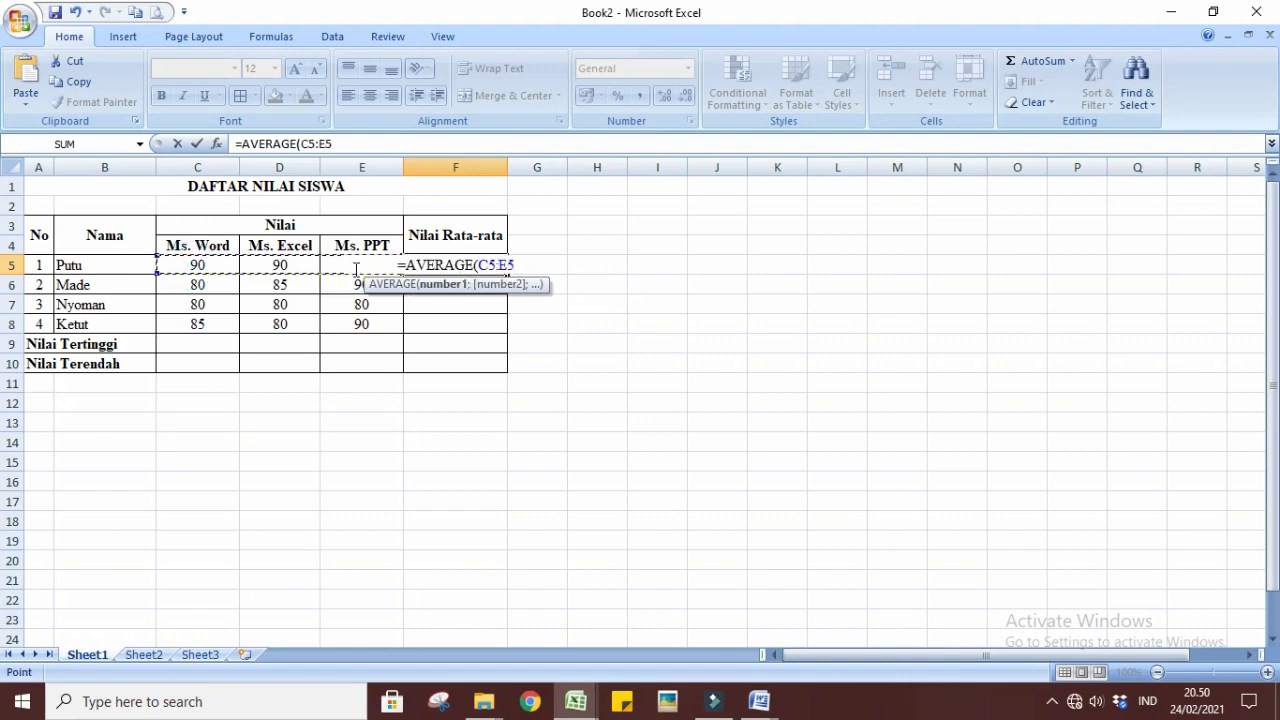
text())
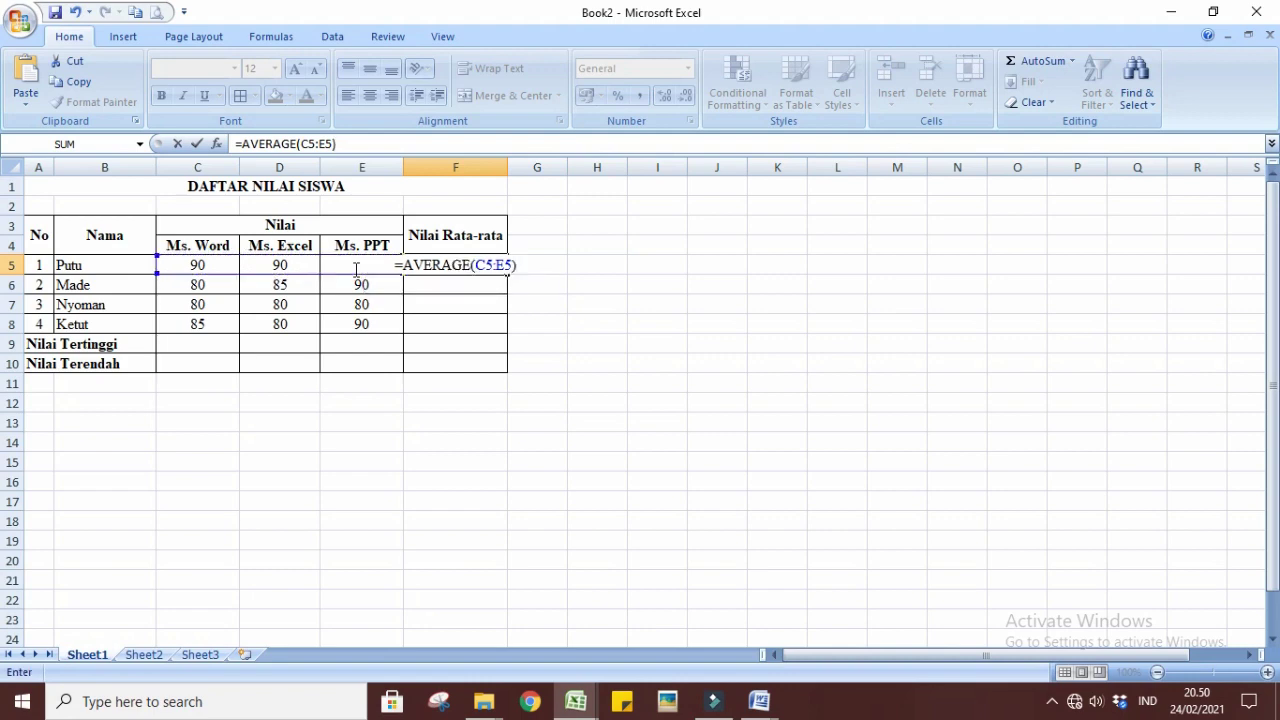
key(Return)
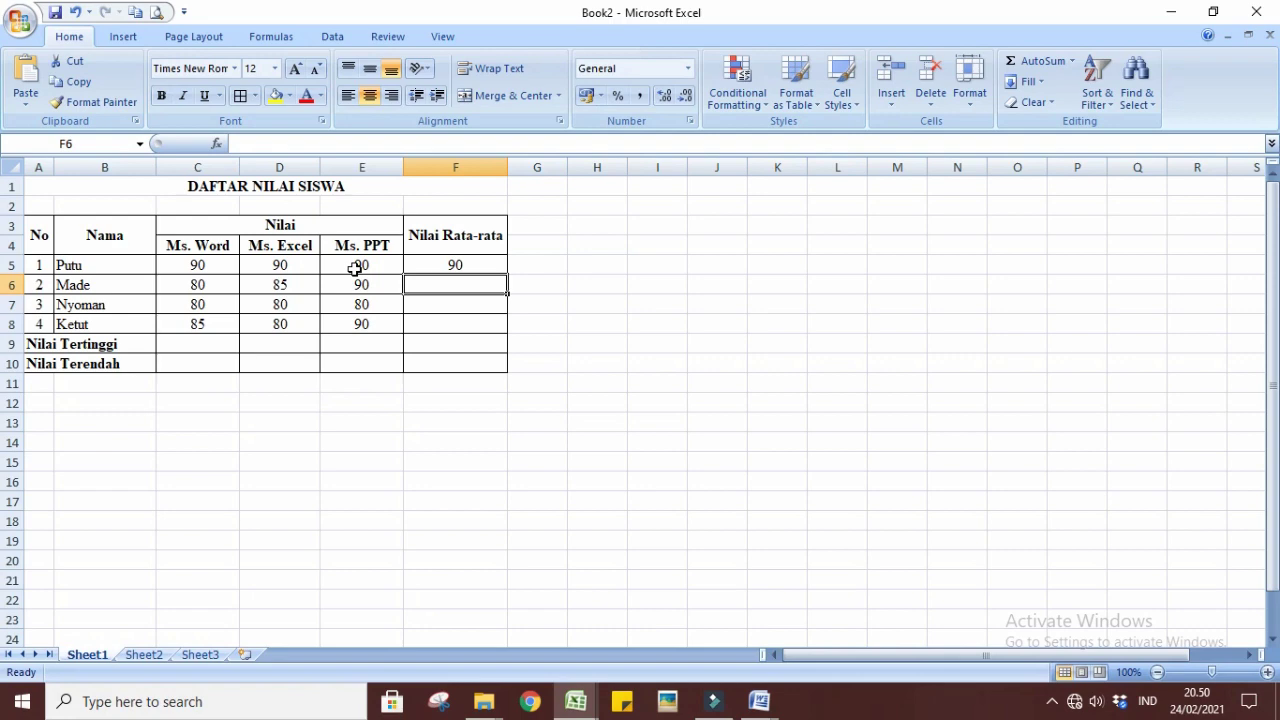
- Fill the average formula from F5 down through F8 for the remaining students
click(479, 267)
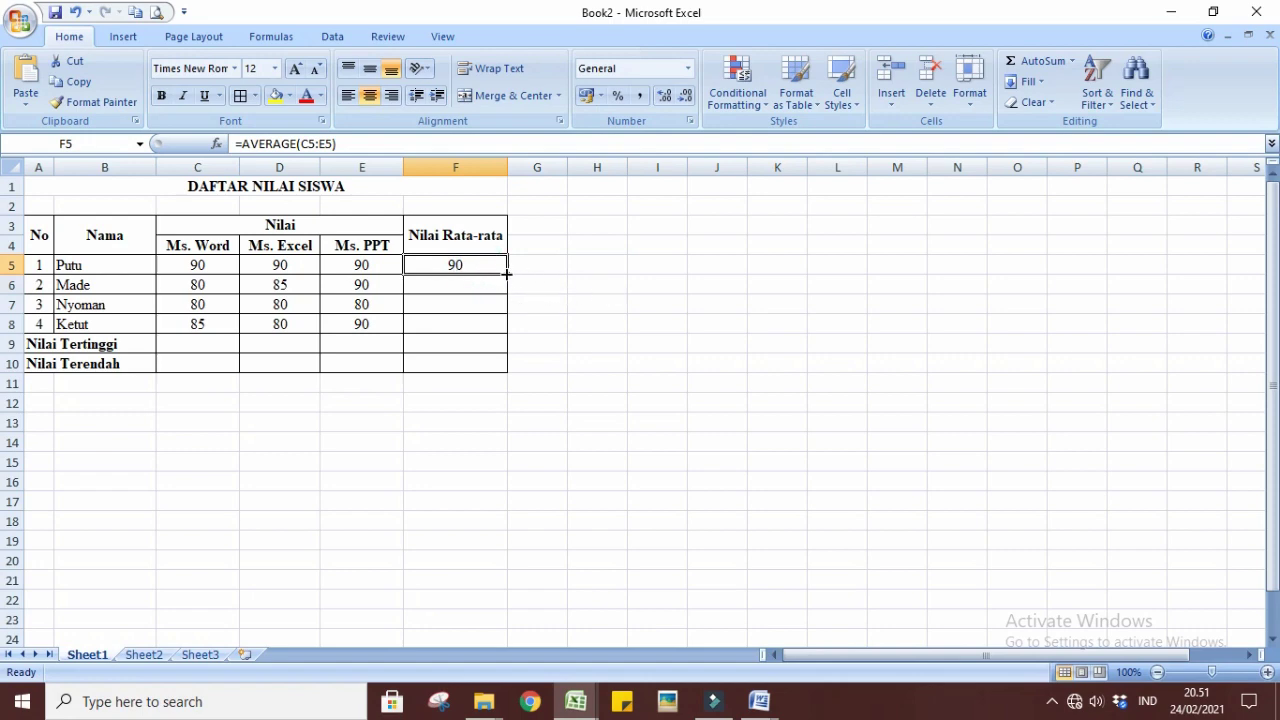
drag(507, 273, 508, 326)
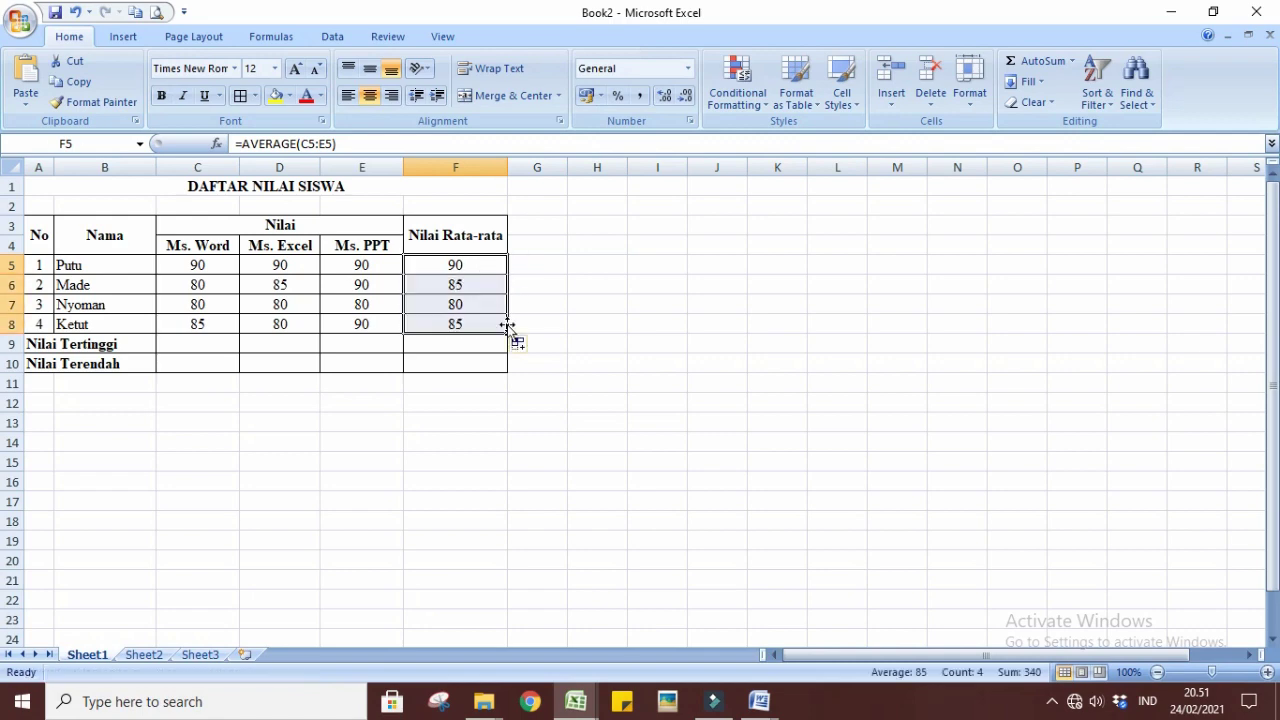
click(667, 318)
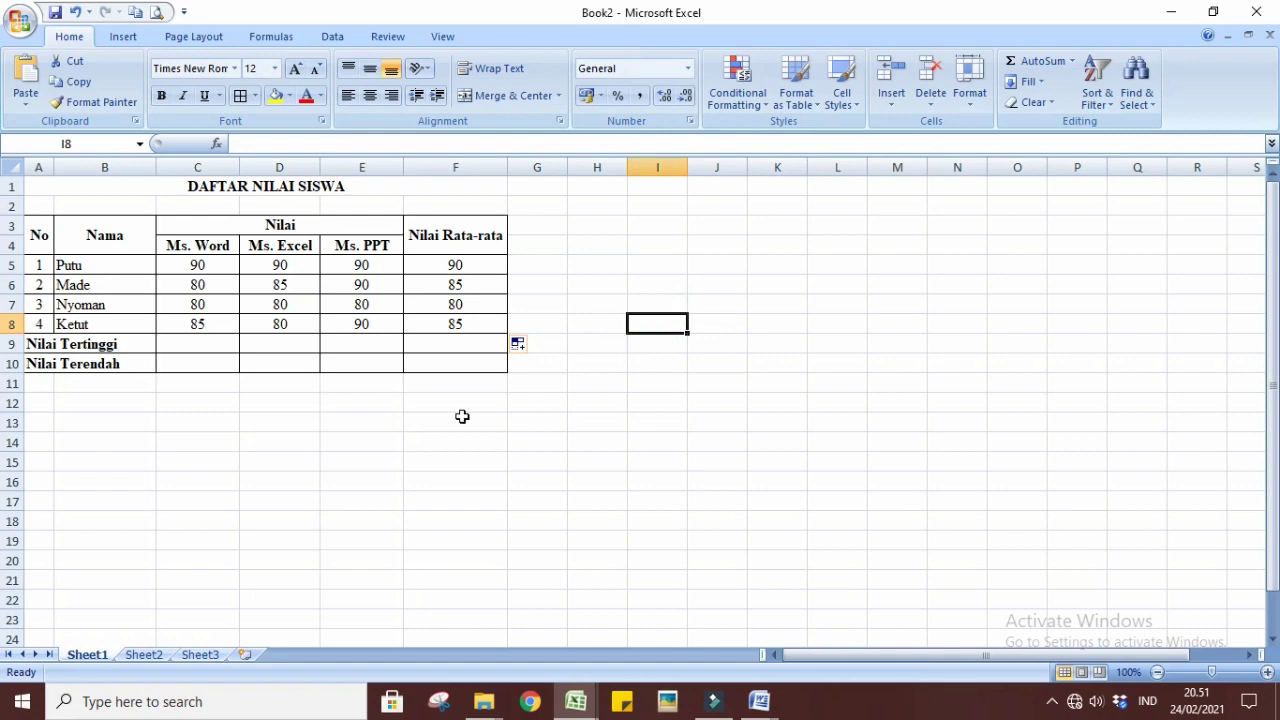
- Enter the formula =MAX(C5:C8) in cell C9 to find the highest Ms. Word grade
click(187, 342)
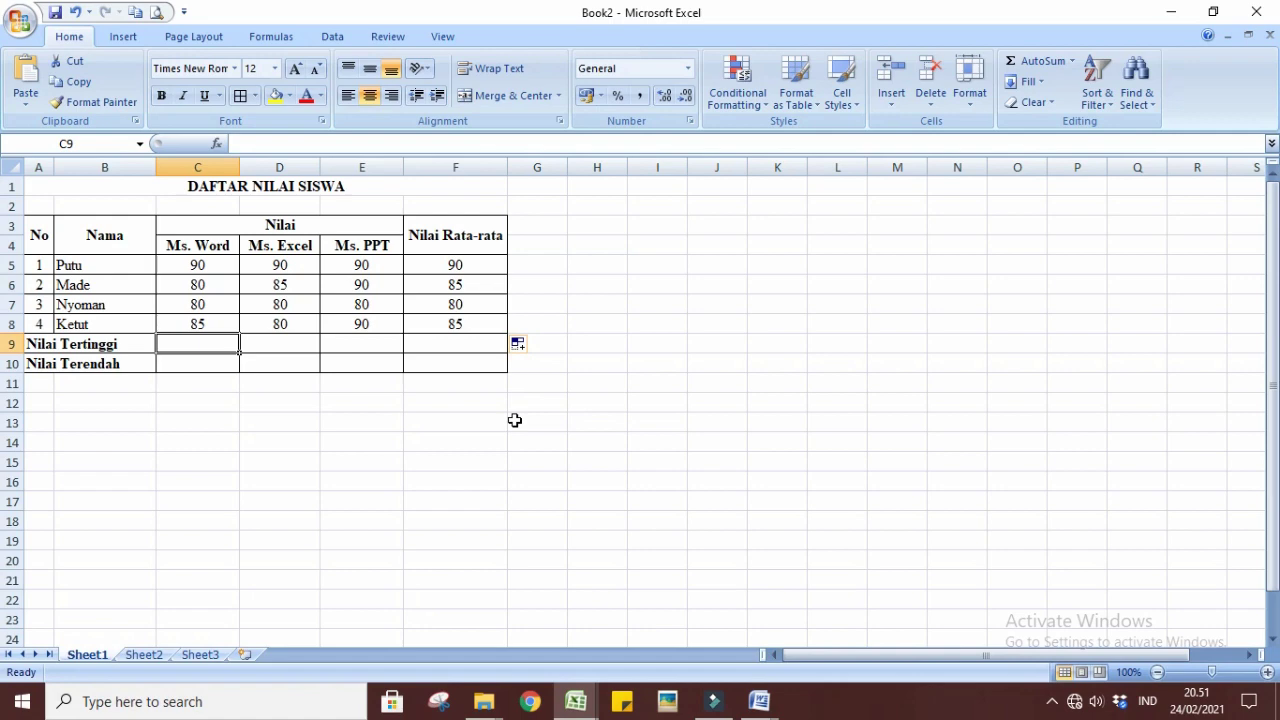
text(=M)
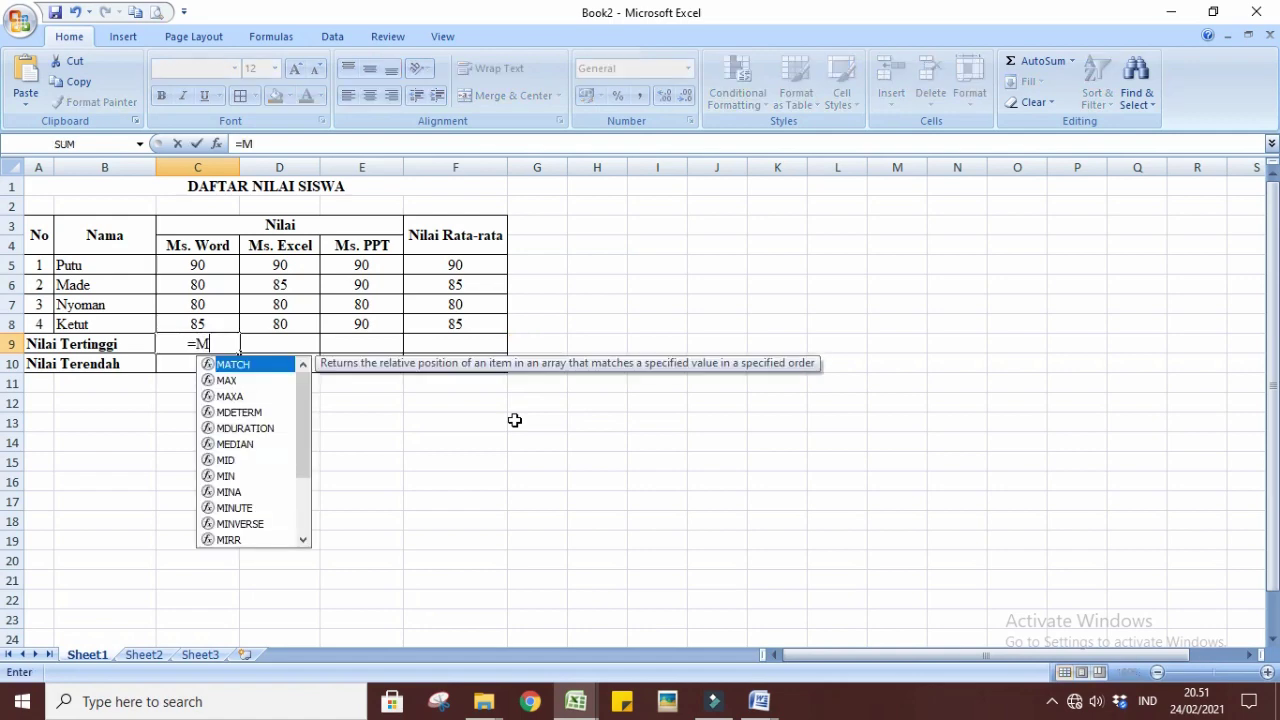
text(AX)
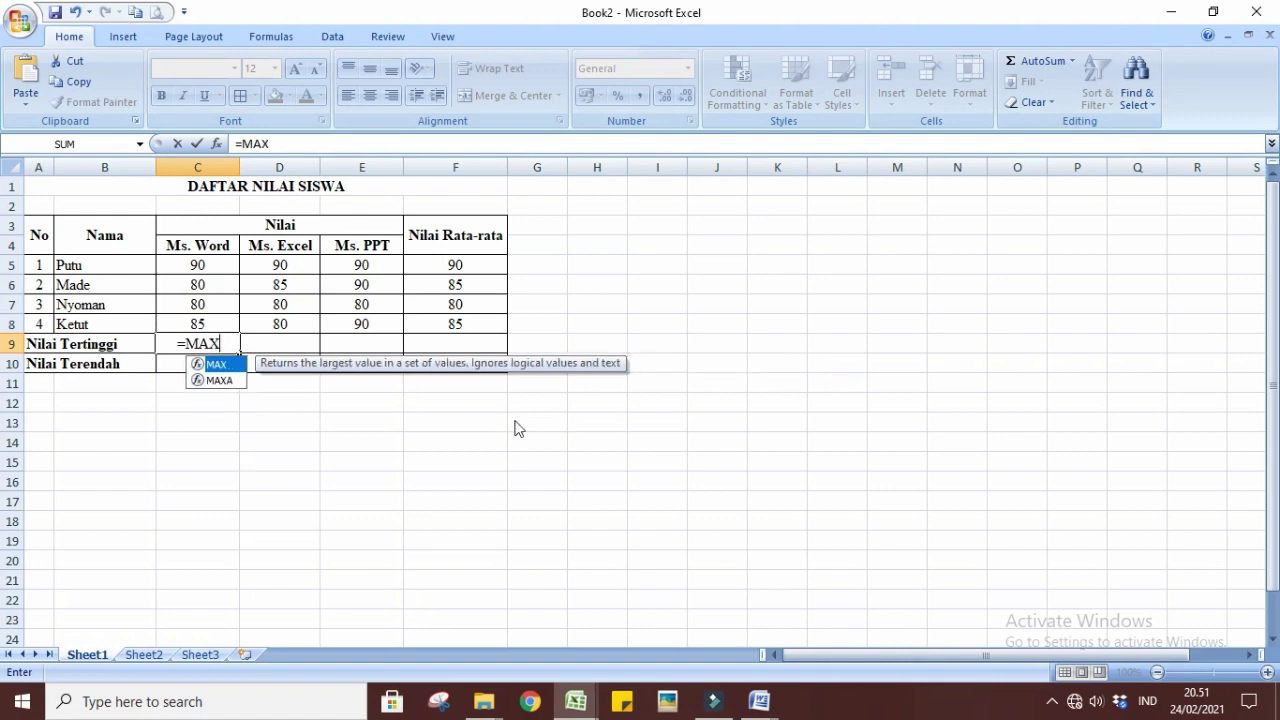
text(()
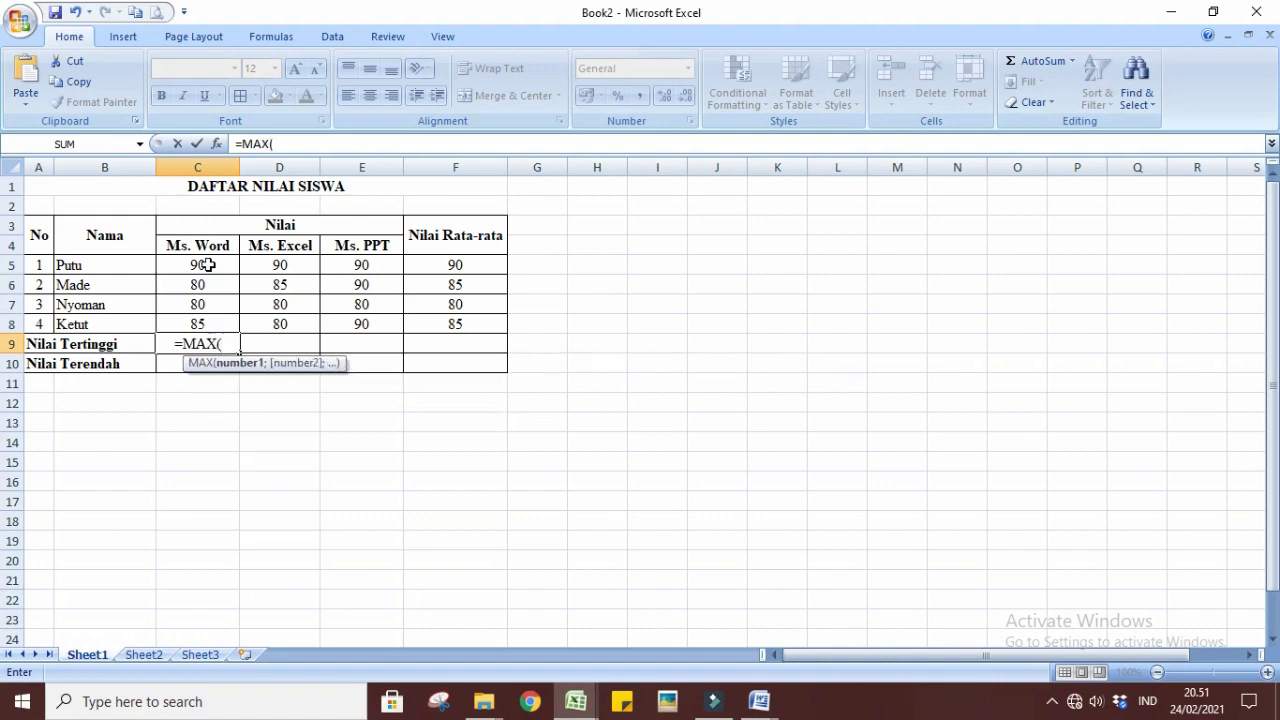
drag(200, 265, 208, 325)
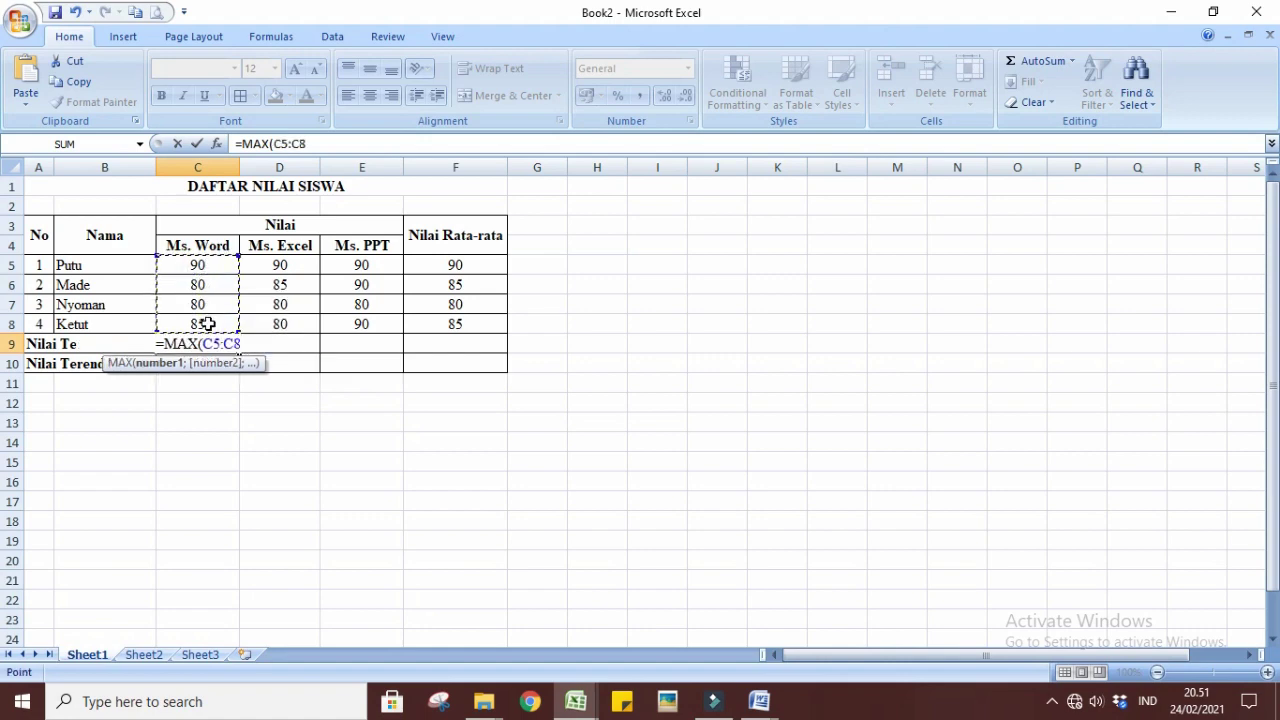
text())
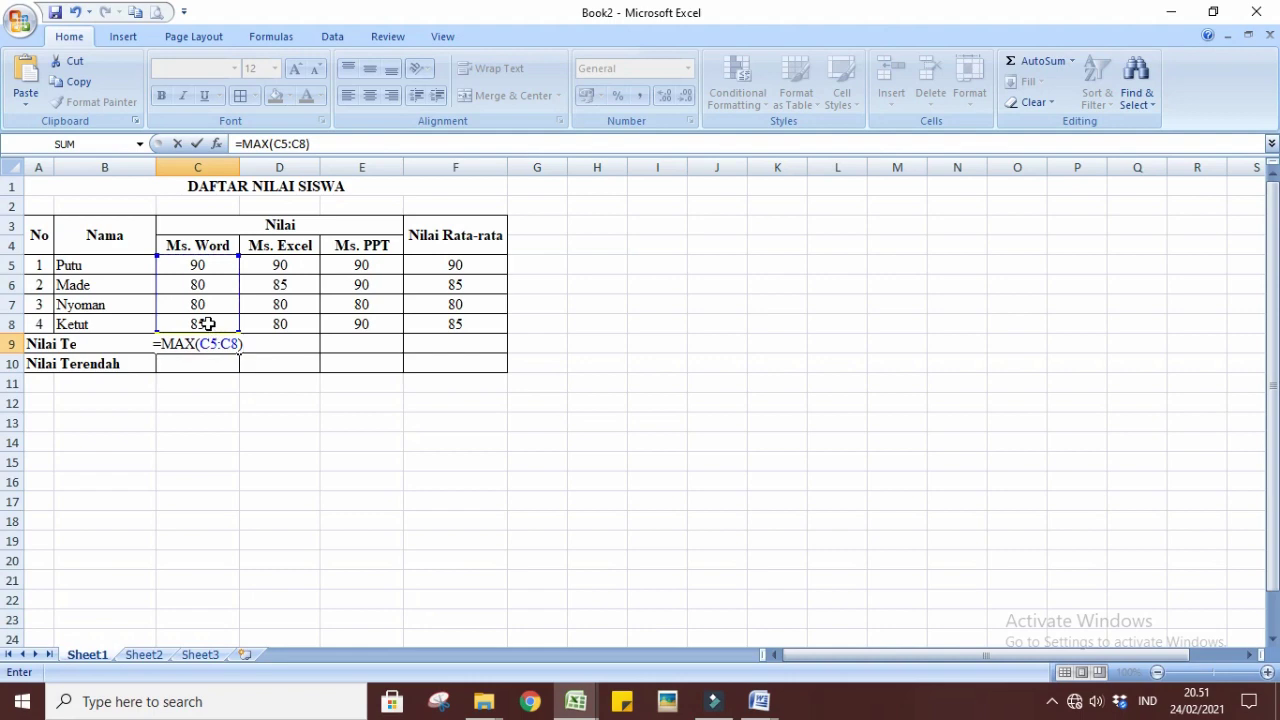
key(Return)
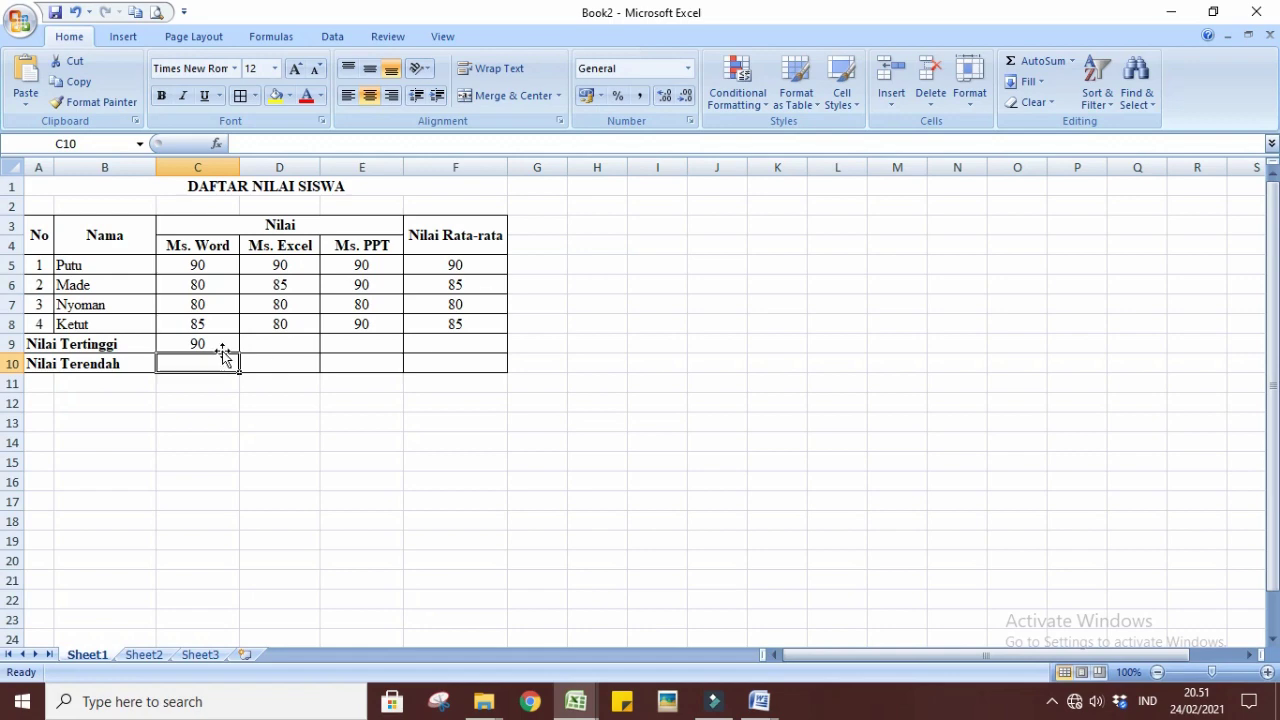
- Fill the MAX formula from C9 across to E9 for the Ms. Excel and Ms. PPT columns
click(207, 345)
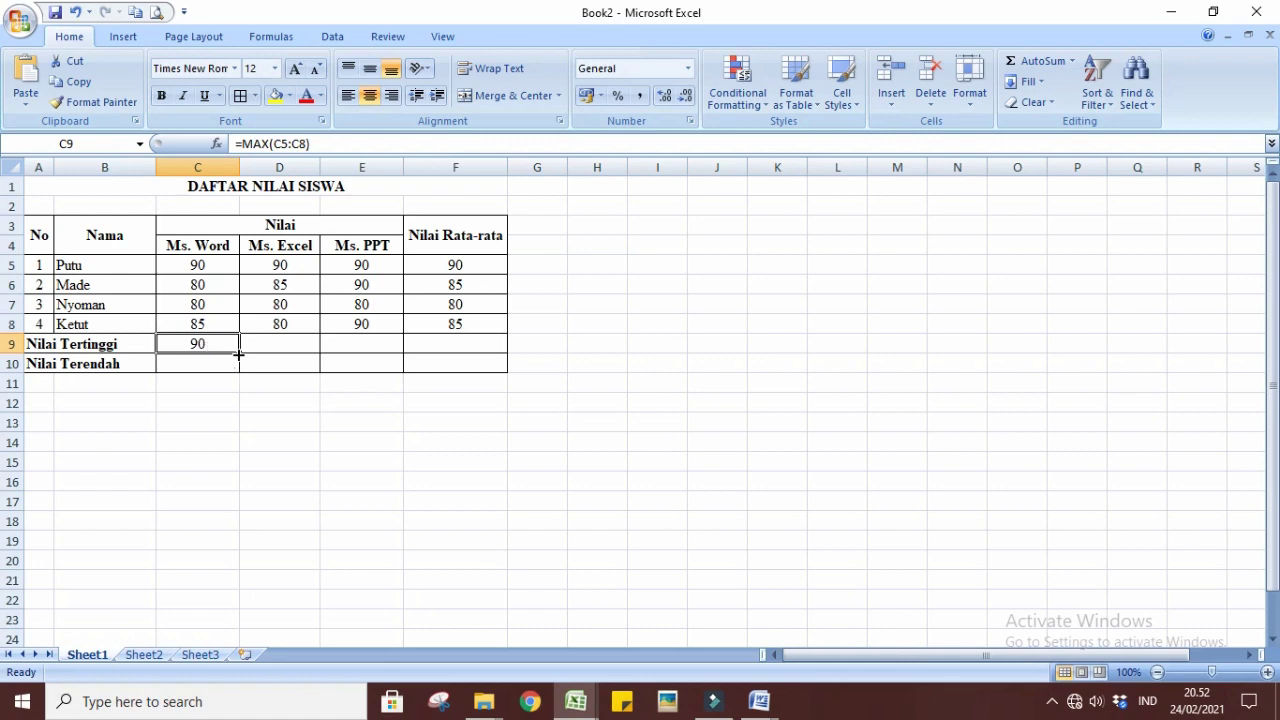
drag(239, 352, 368, 346)
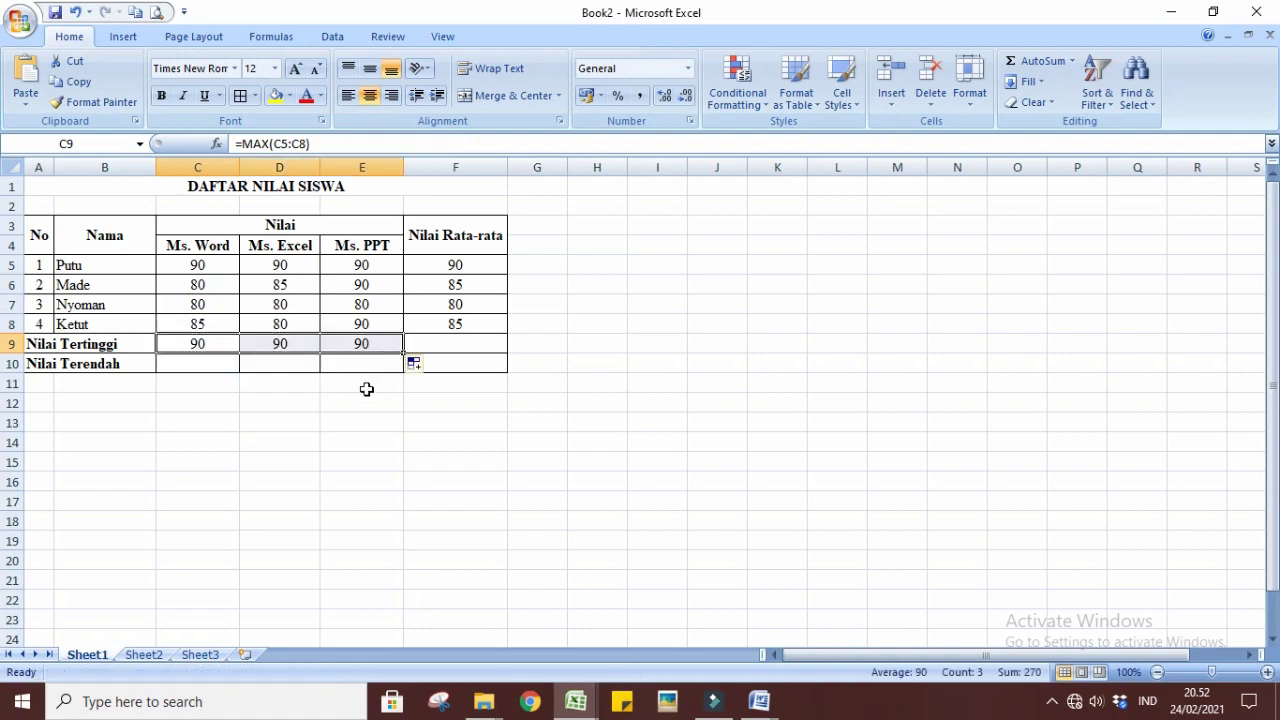
click(278, 428)
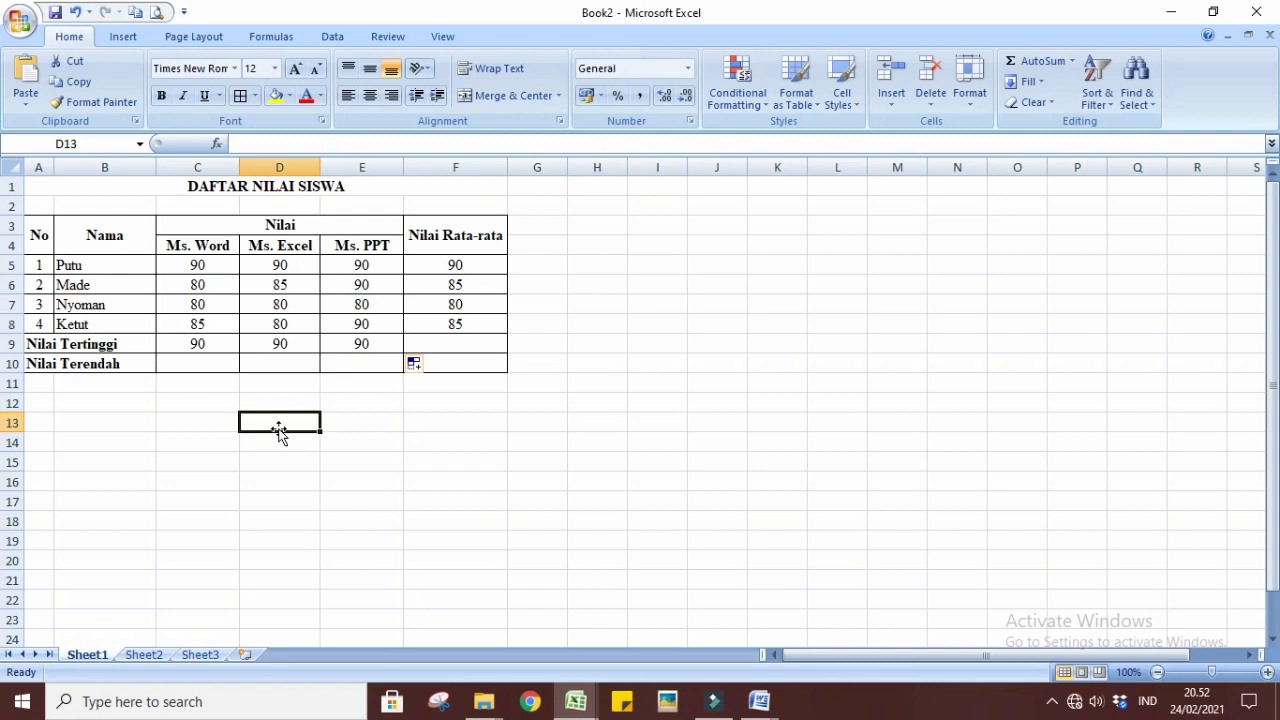
- Enter the formula =MIN(C5:C8) in cell C10 to find the lowest Ms. Word grade
click(188, 362)
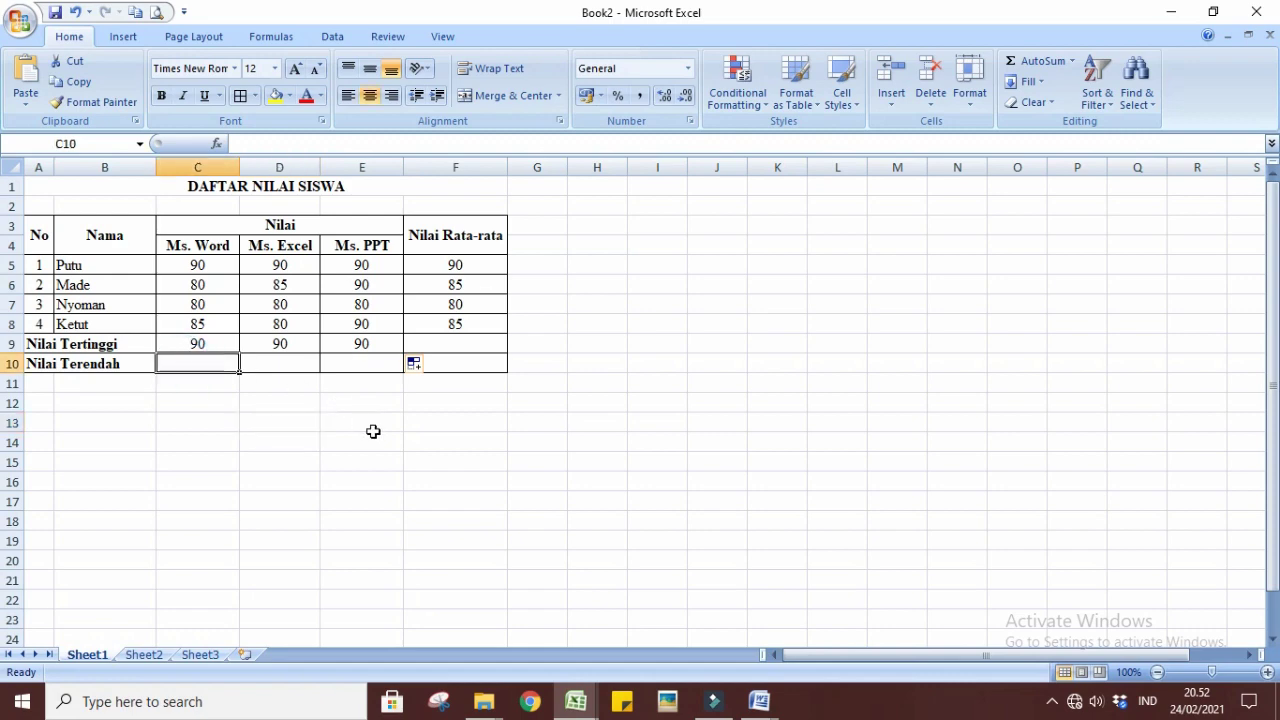
text(=)
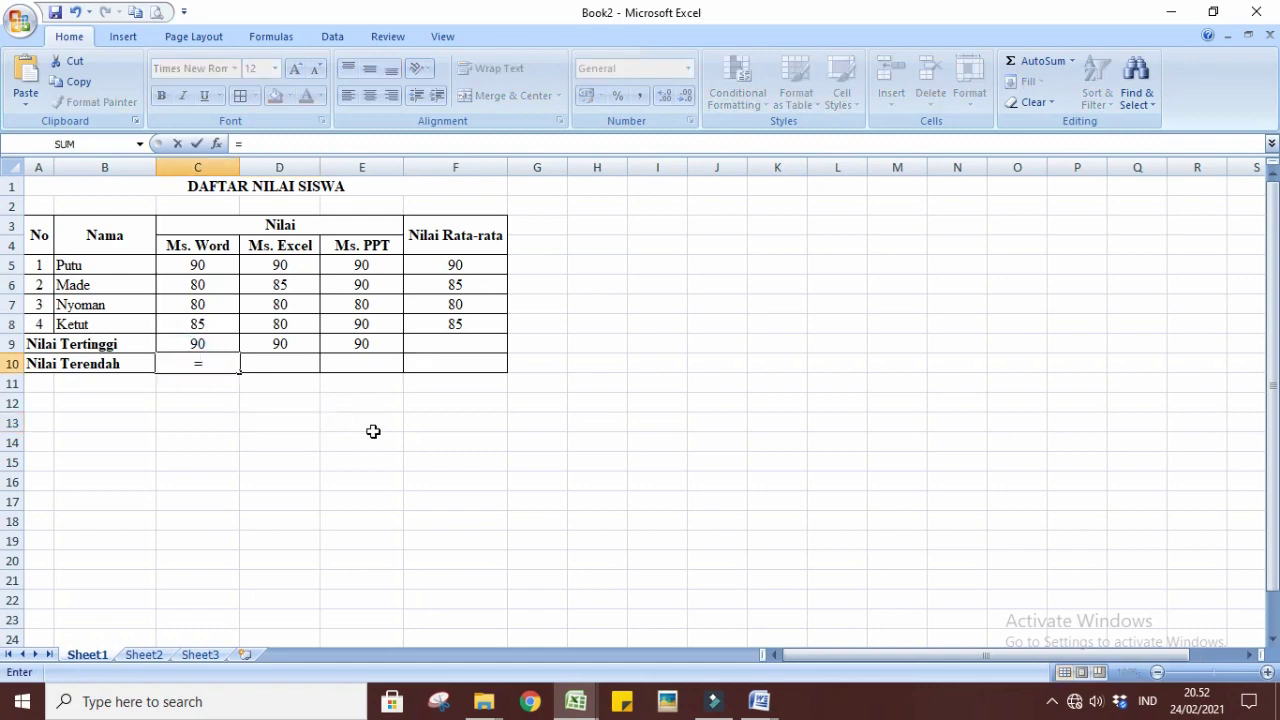
text(MIN)
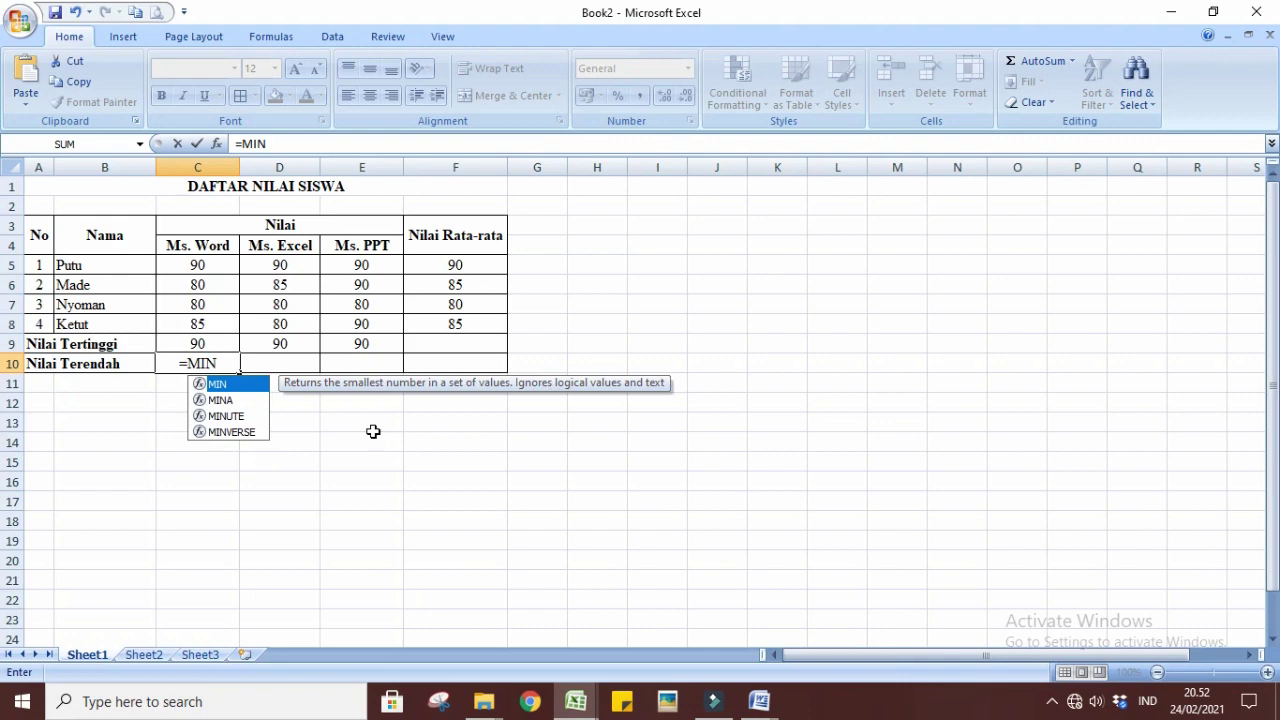
text(()
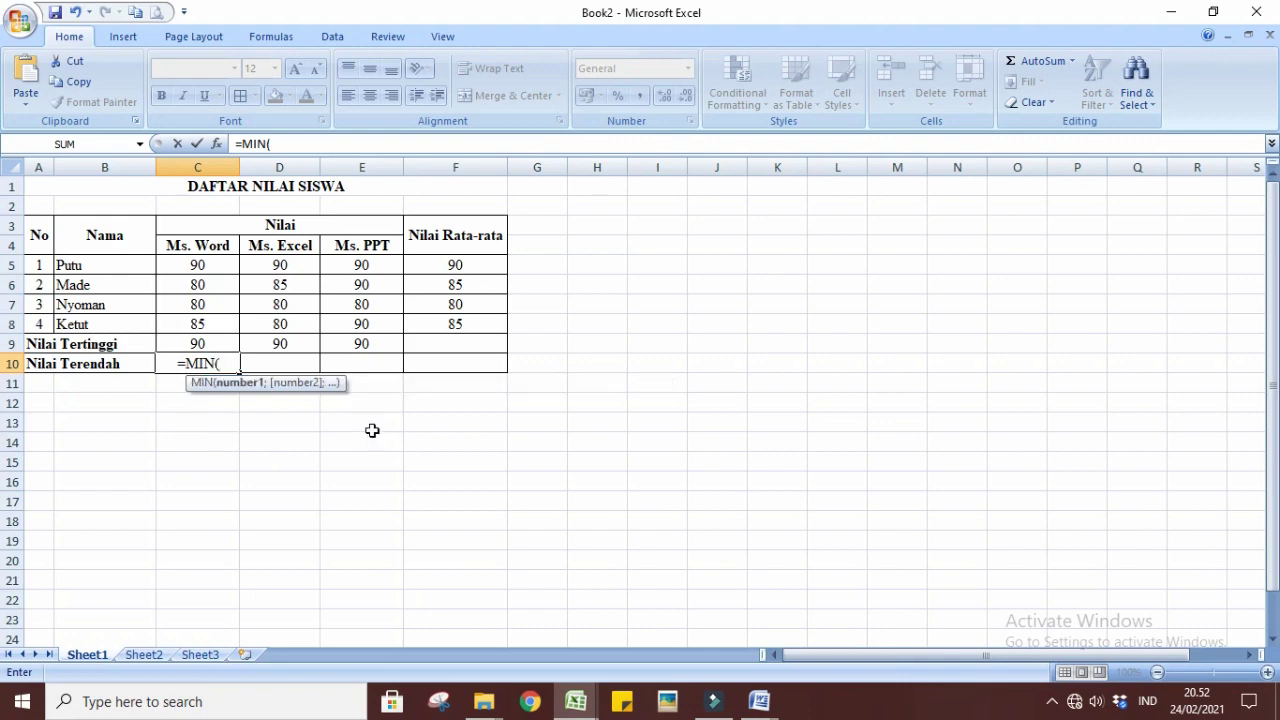
click(185, 265)
drag(185, 265, 187, 321)
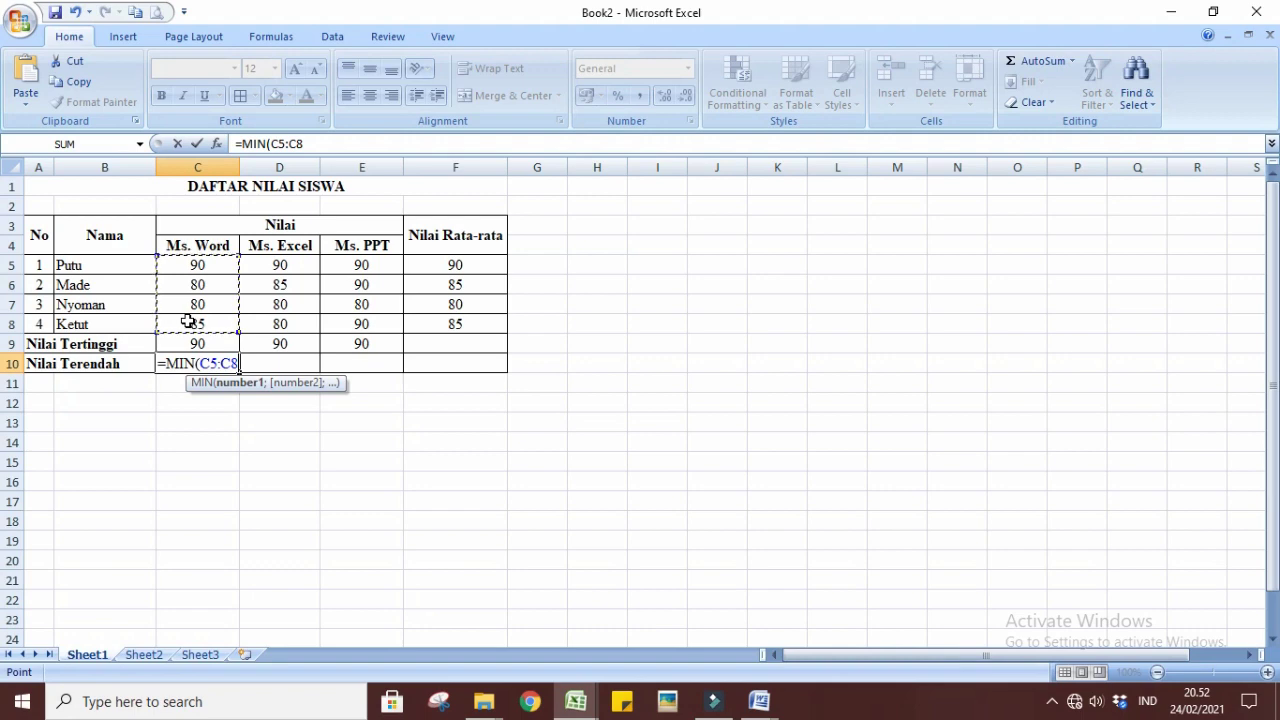
text())
key(ctrl+Return)
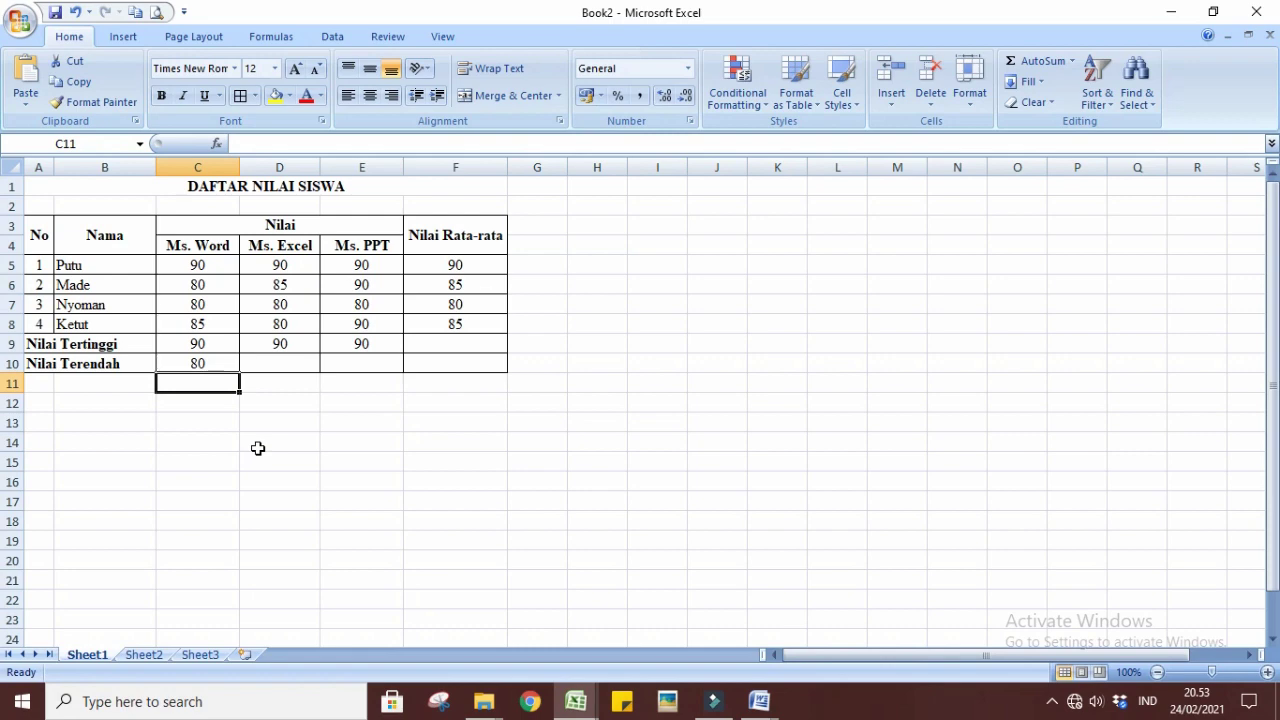
- Fill the MIN formula from C10 across to E10 for the Ms. Excel and Ms. PPT columns
click(195, 363)
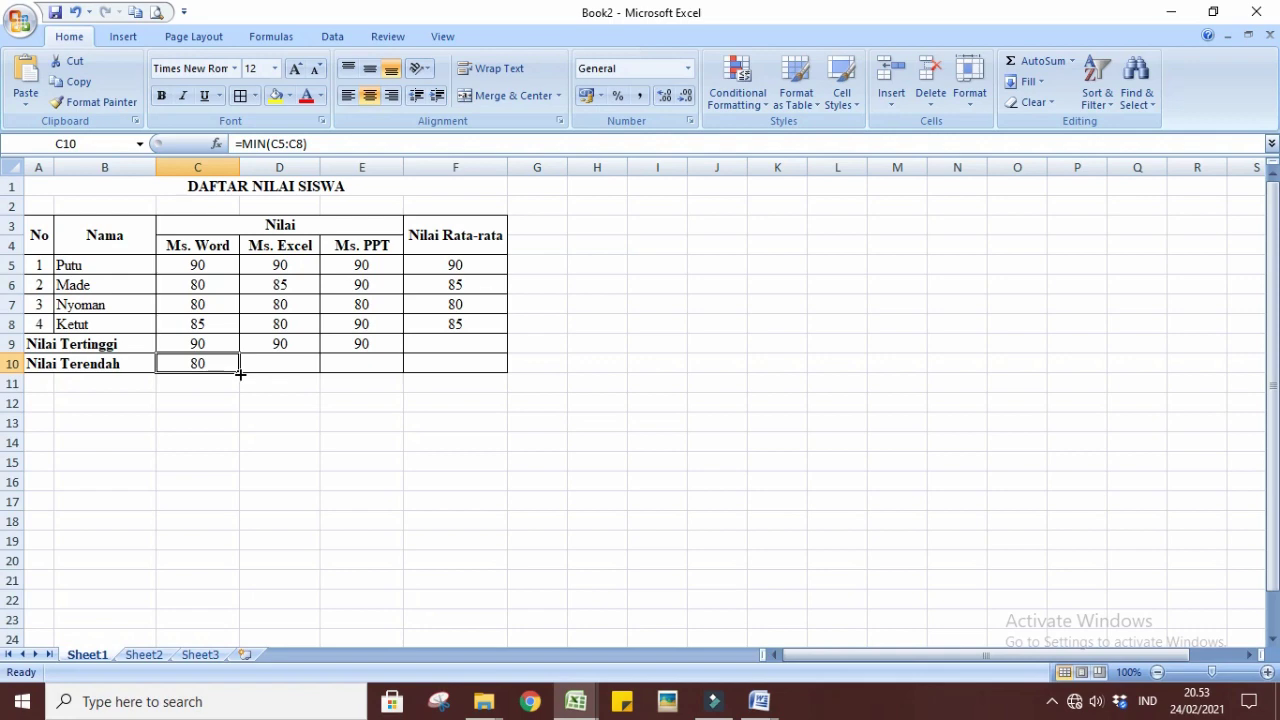
drag(240, 373, 367, 374)
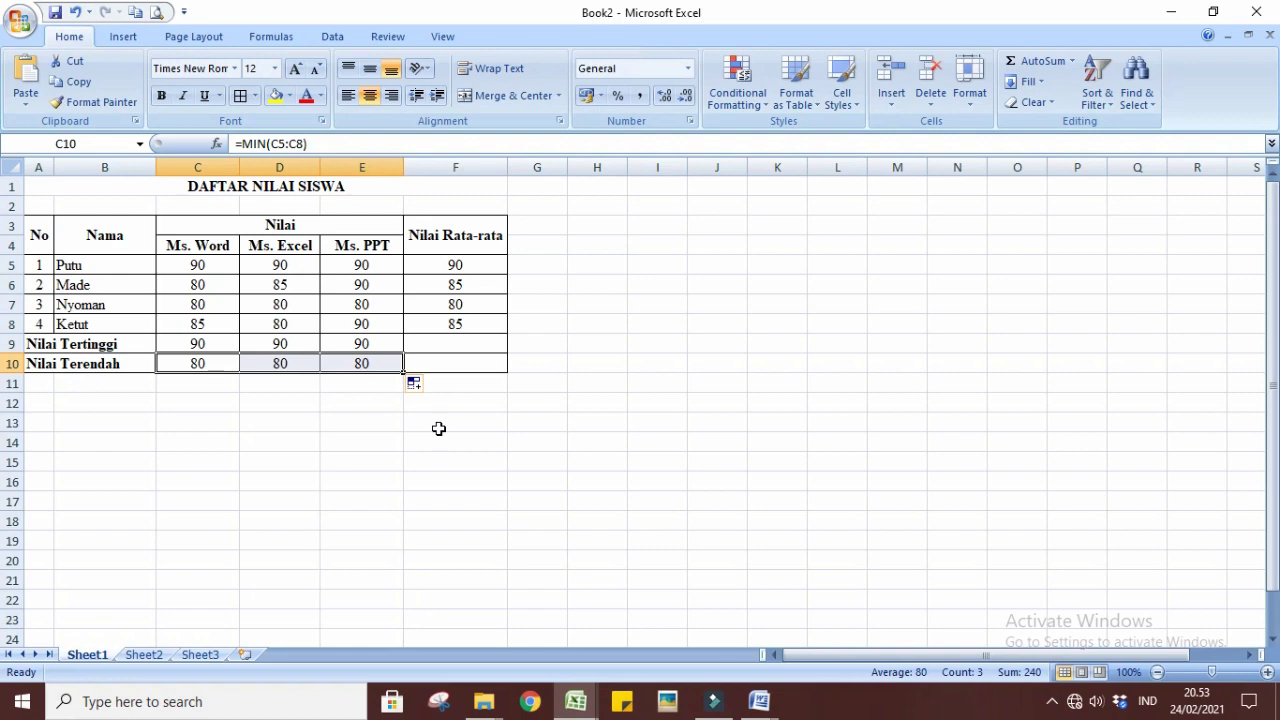
click(597, 423)
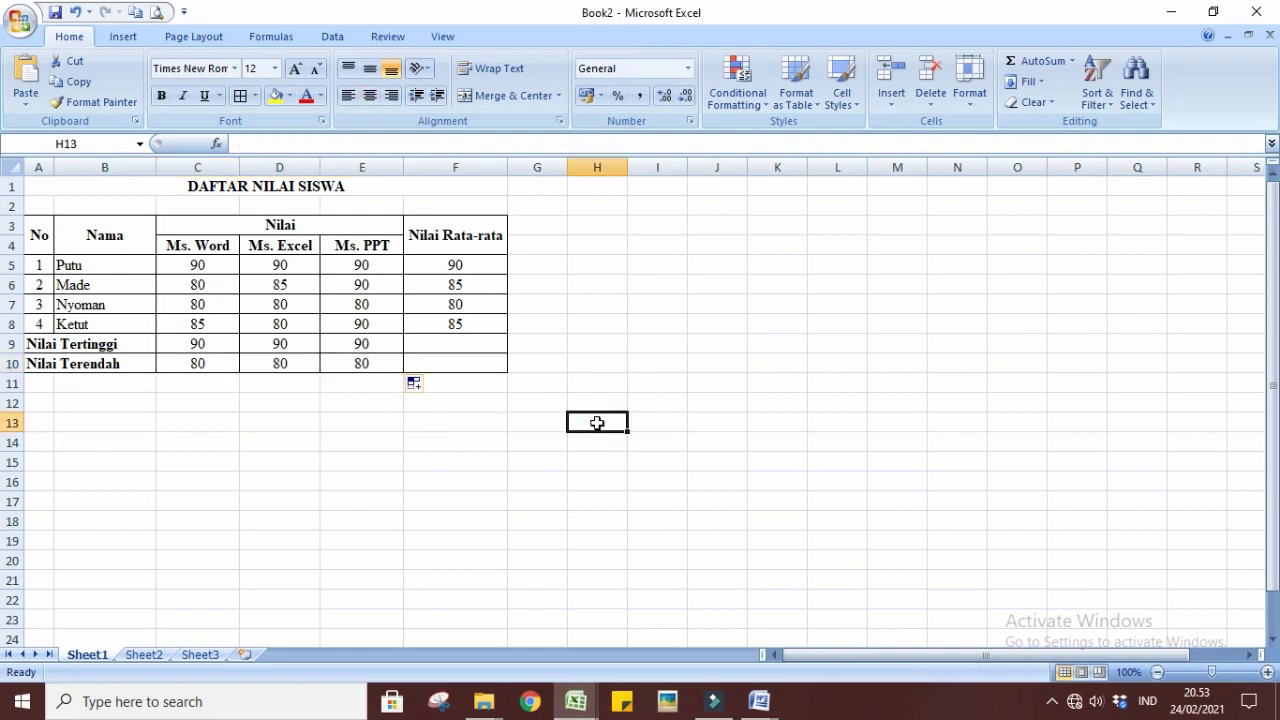
- Merge and center the empty cells F9 and F10 below the Nilai Rata-rata column
click(441, 351)
drag(441, 351, 441, 357)
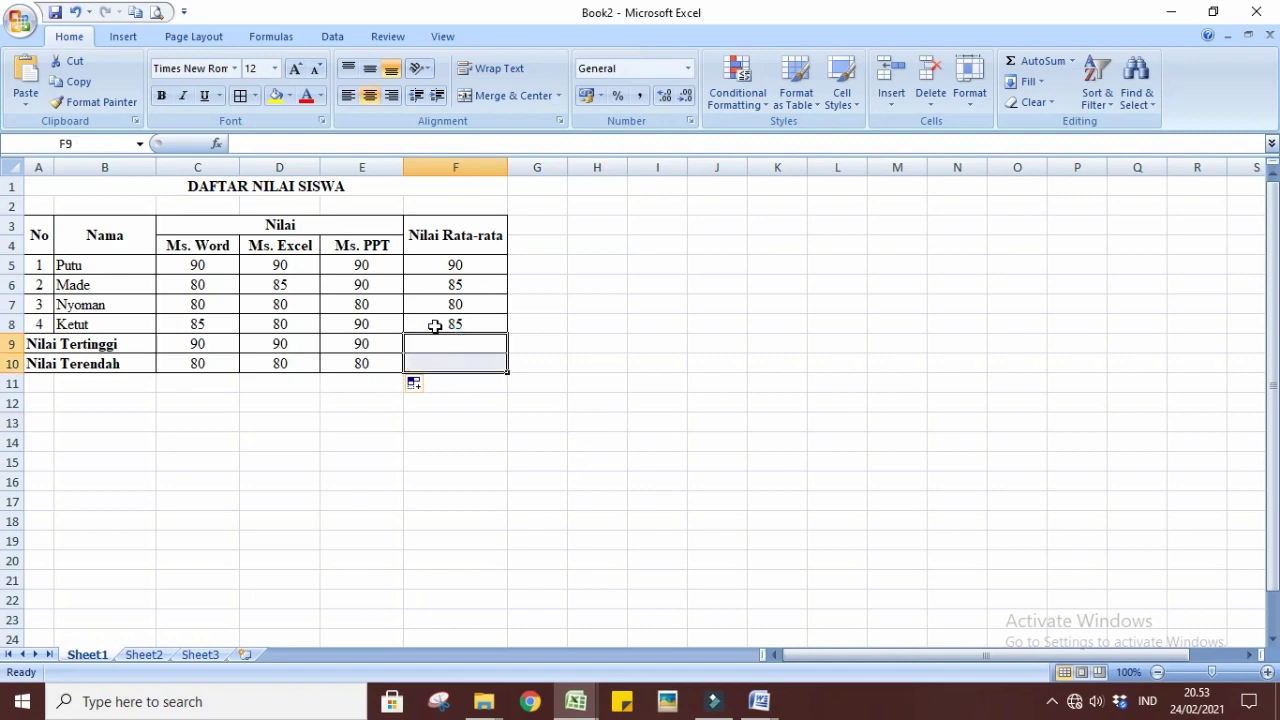
click(488, 99)
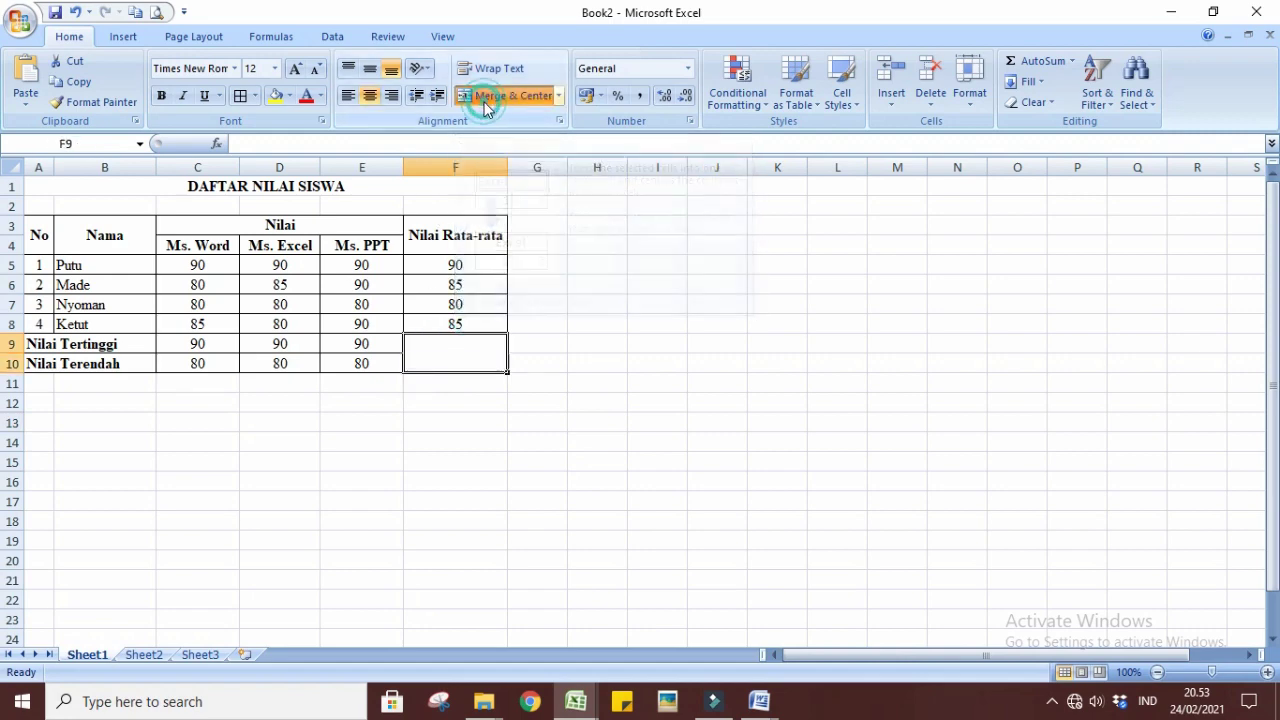
click(634, 357)
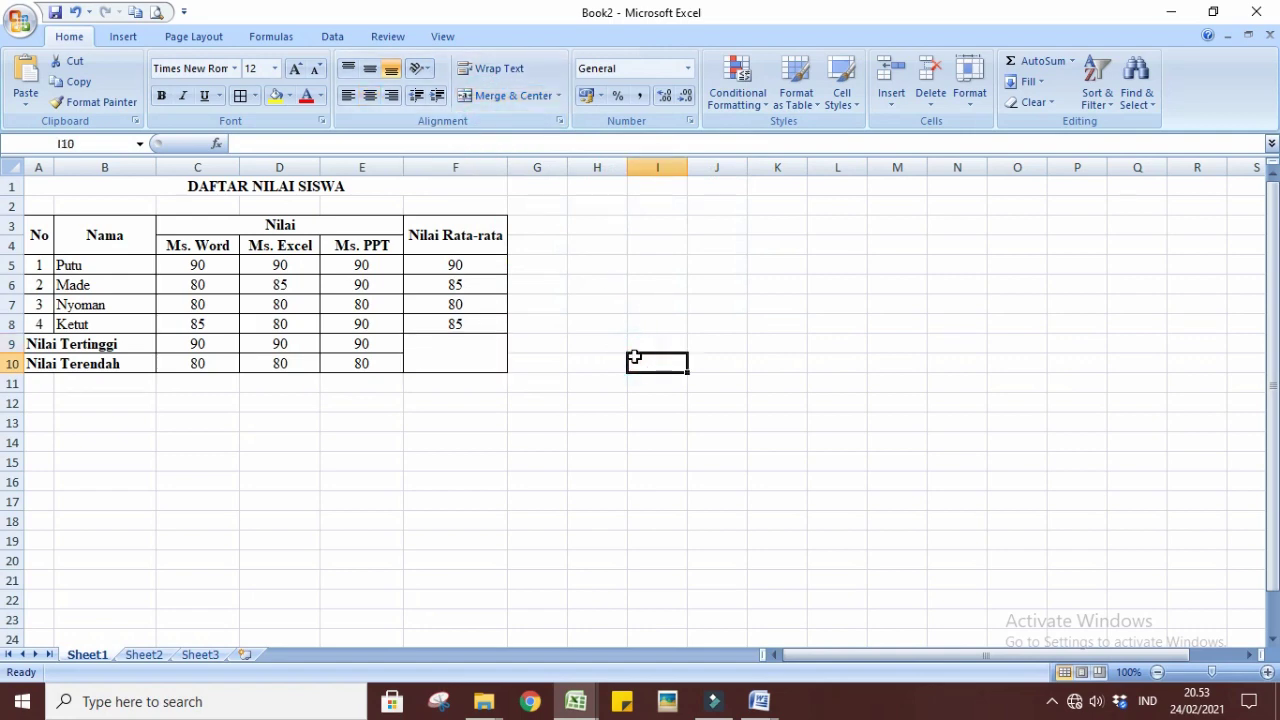